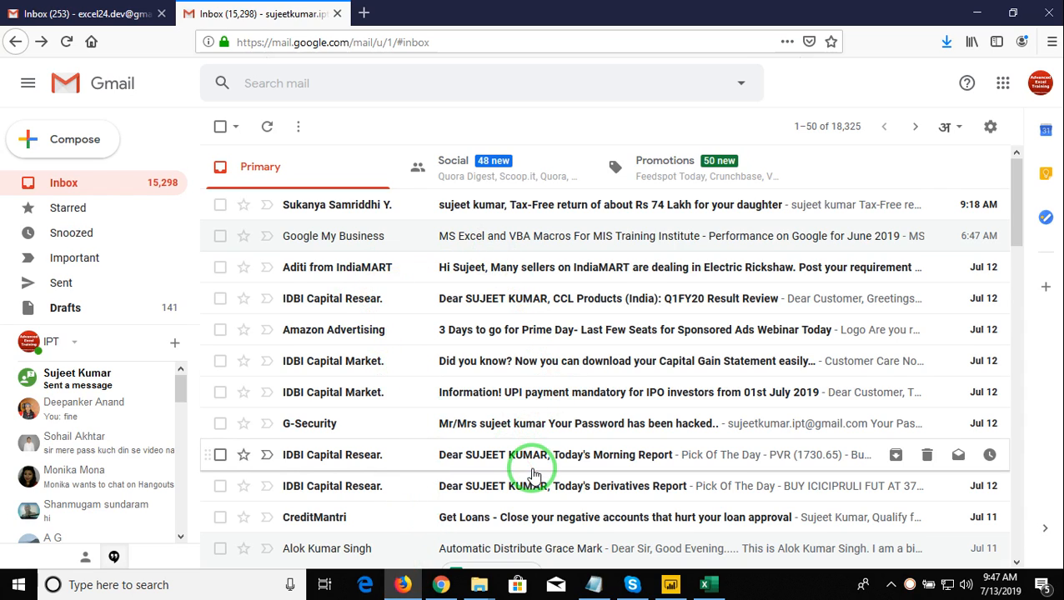
Open the inbox message "Automatic Distribute Grace Mark" and highlight the sender's name
scroll(532, 468, "down", 2)
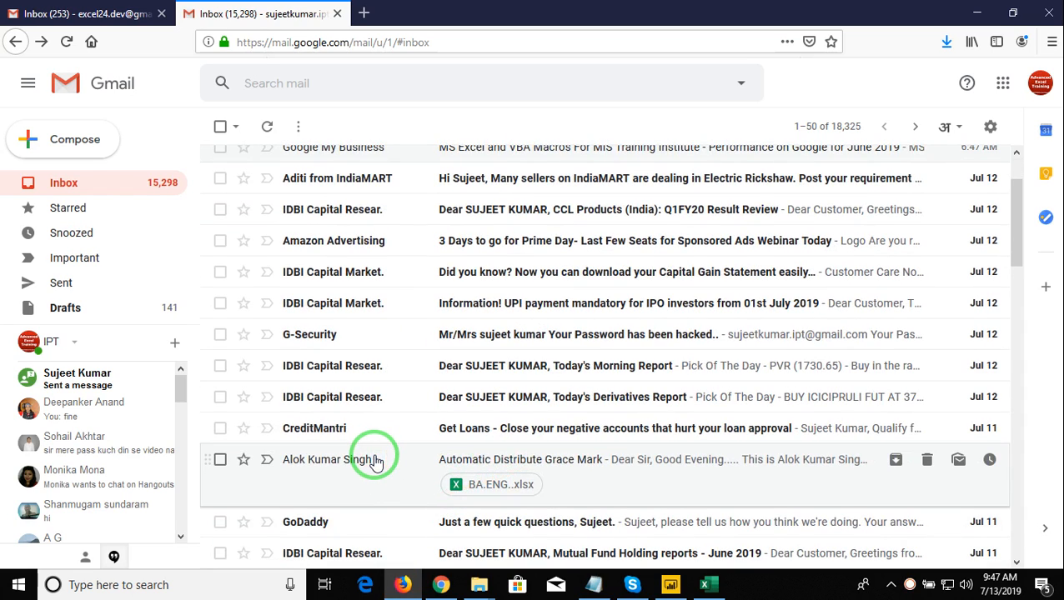
left_click(375, 461)
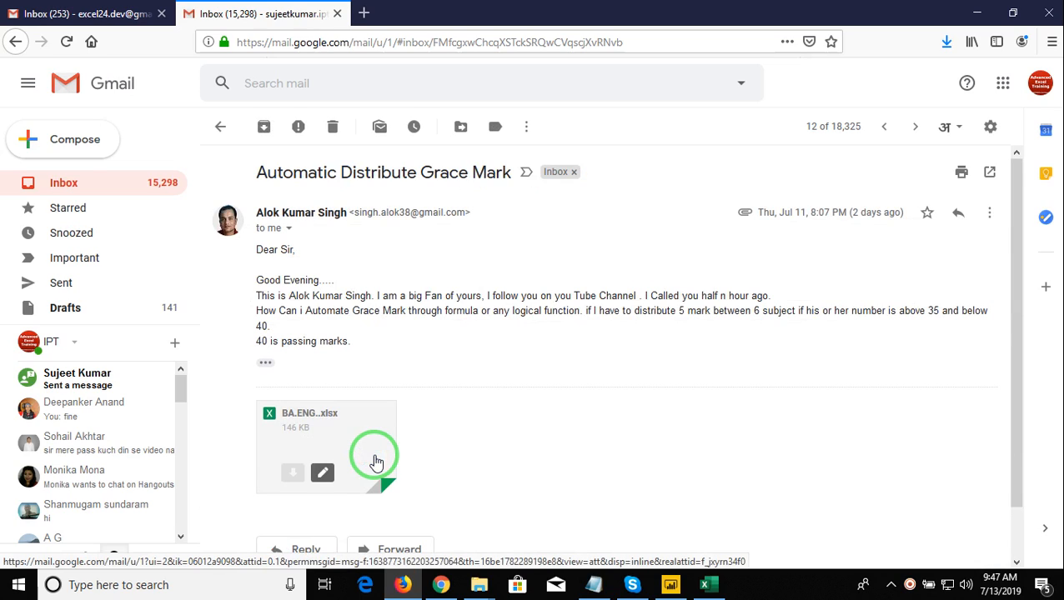
triple_click(269, 209)
left_click(343, 213)
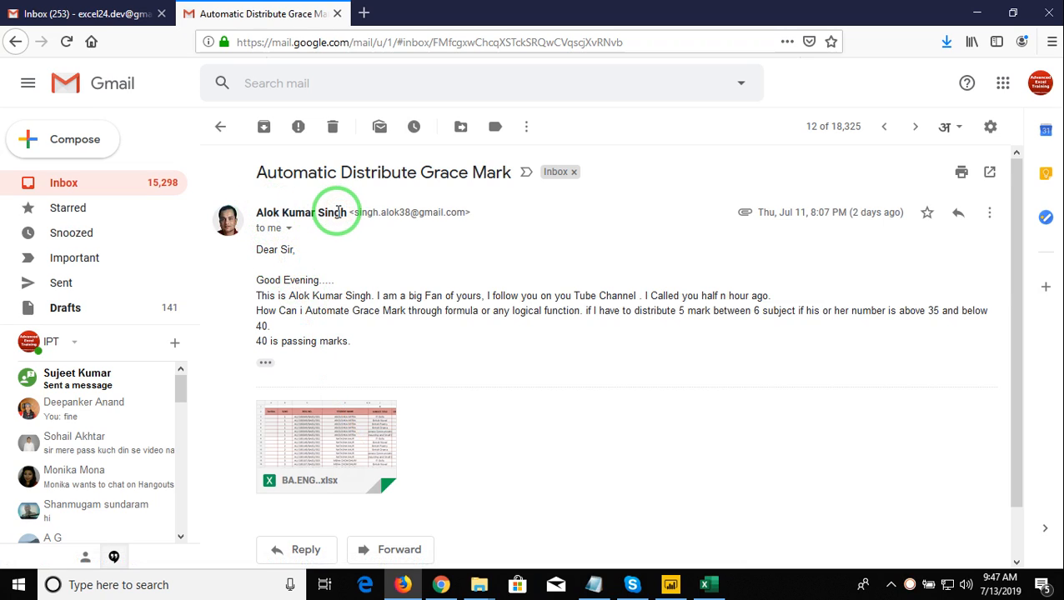
left_click_drag(342, 212, 241, 218)
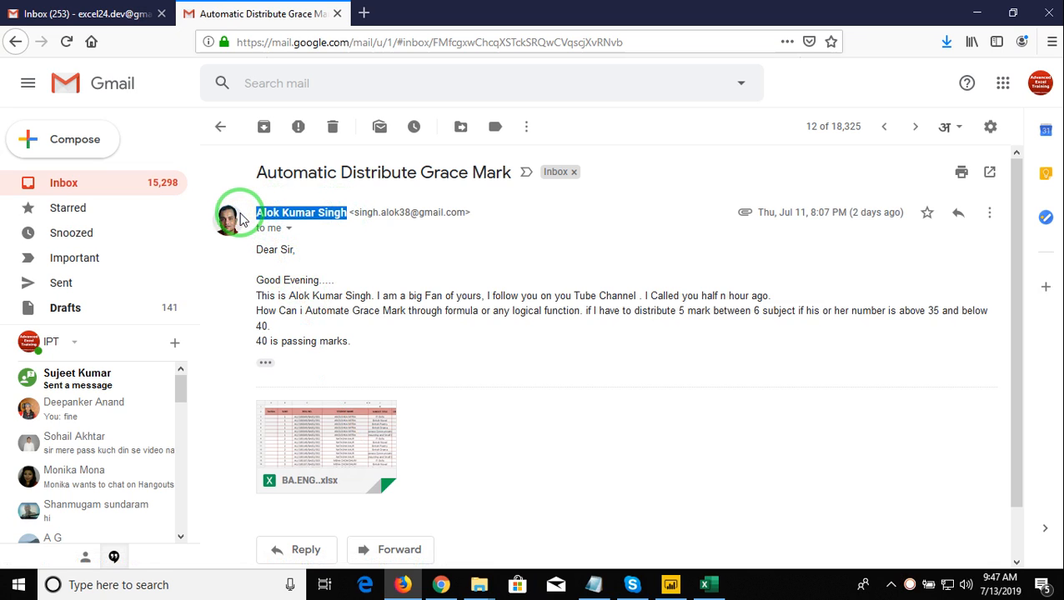
Leave the email and switch to the Book1 workbook in Excel
key("super")
key("super")
key("super+d")
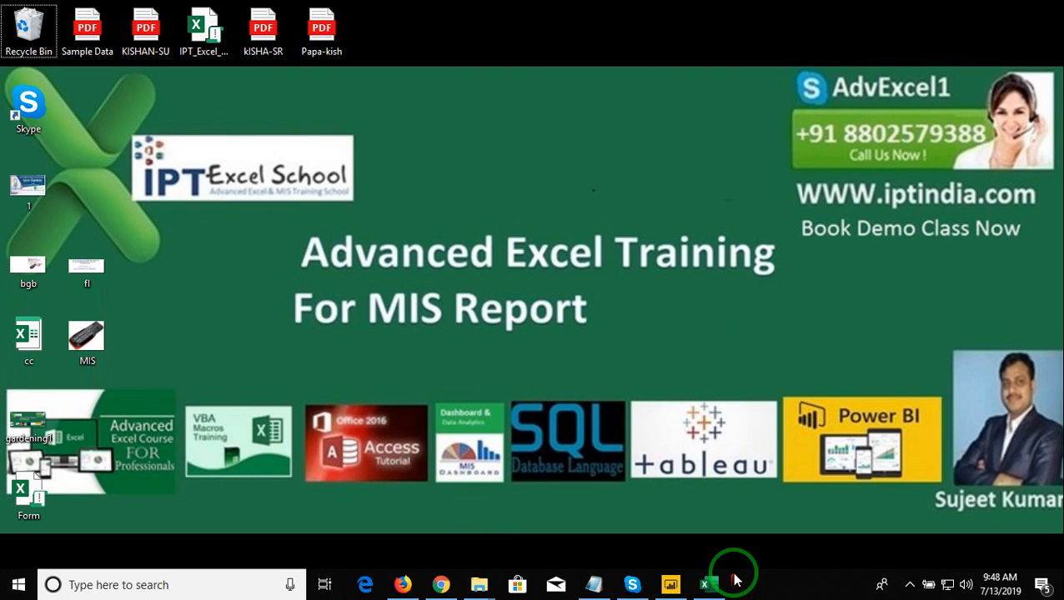
left_click(710, 585)
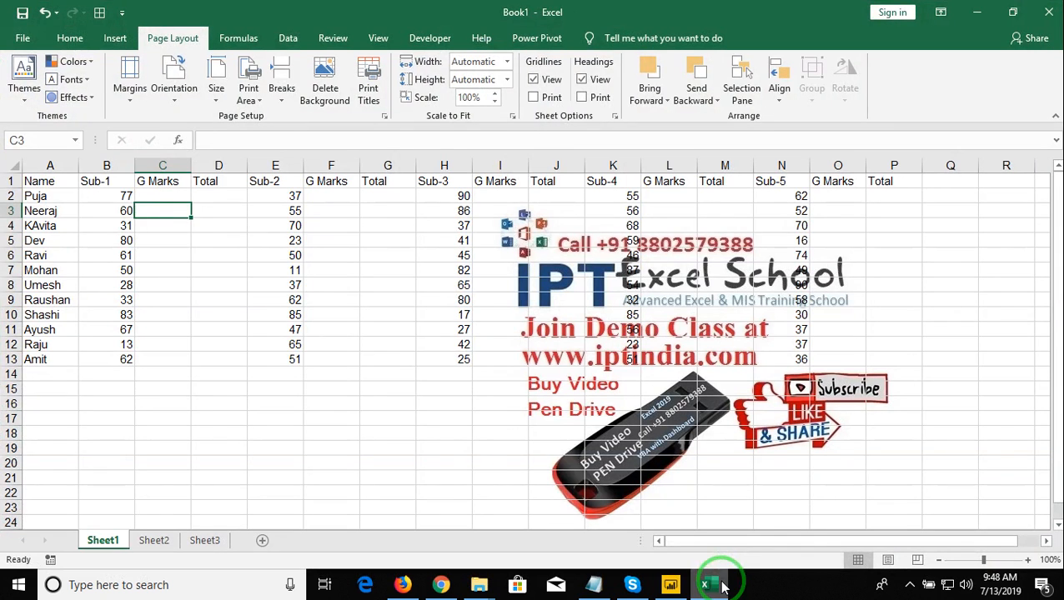
Examine the Sub-1 marks and the empty G Marks column beside them on Sheet1
left_click(116, 216)
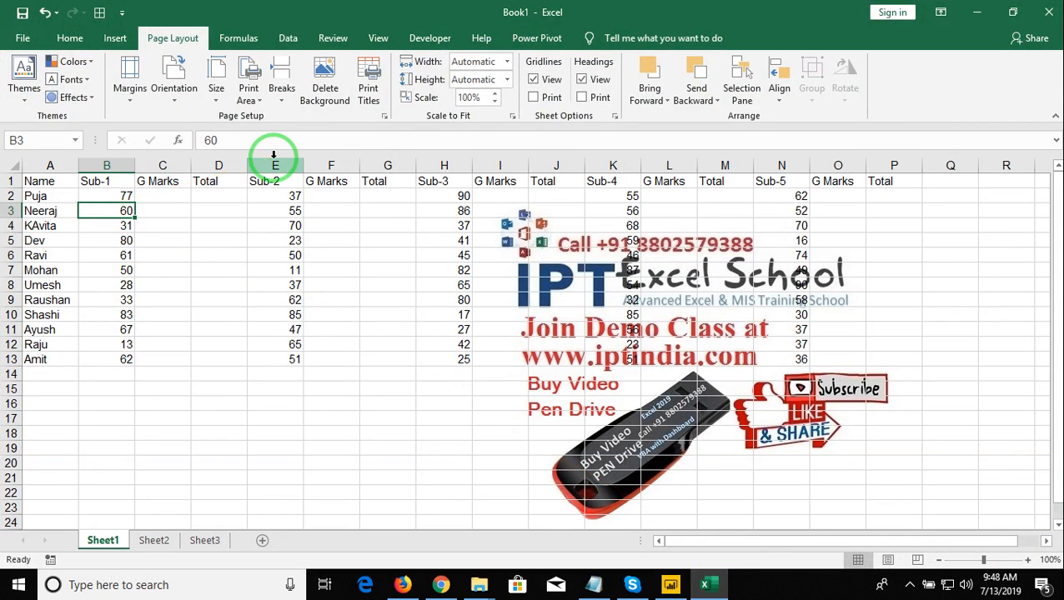
key("Up")
key("Up")
key("Right")
key("Down")
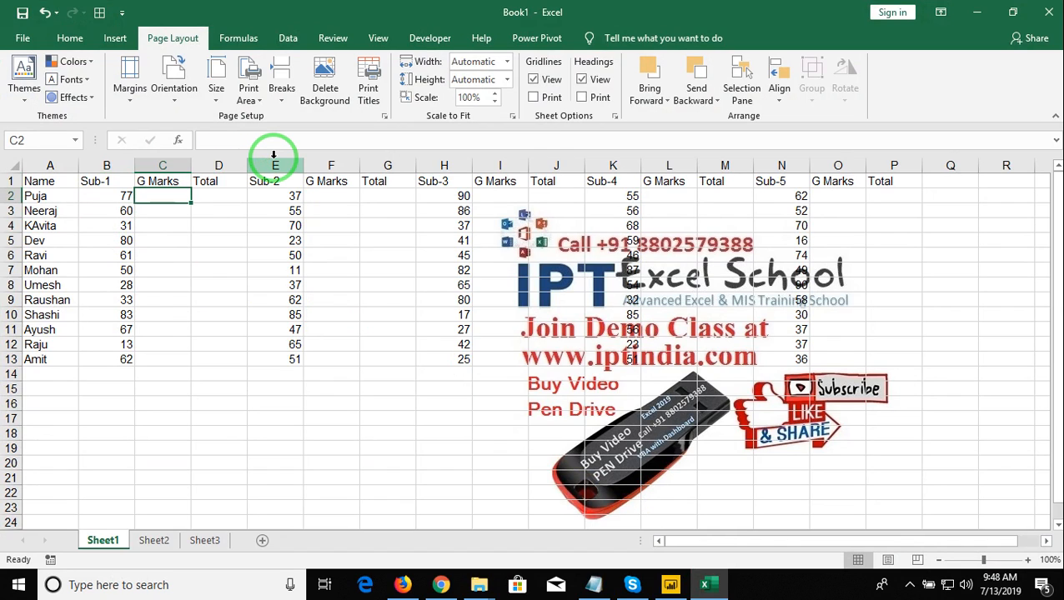
key("Up")
key("Left")
key("Down")
key("Down")
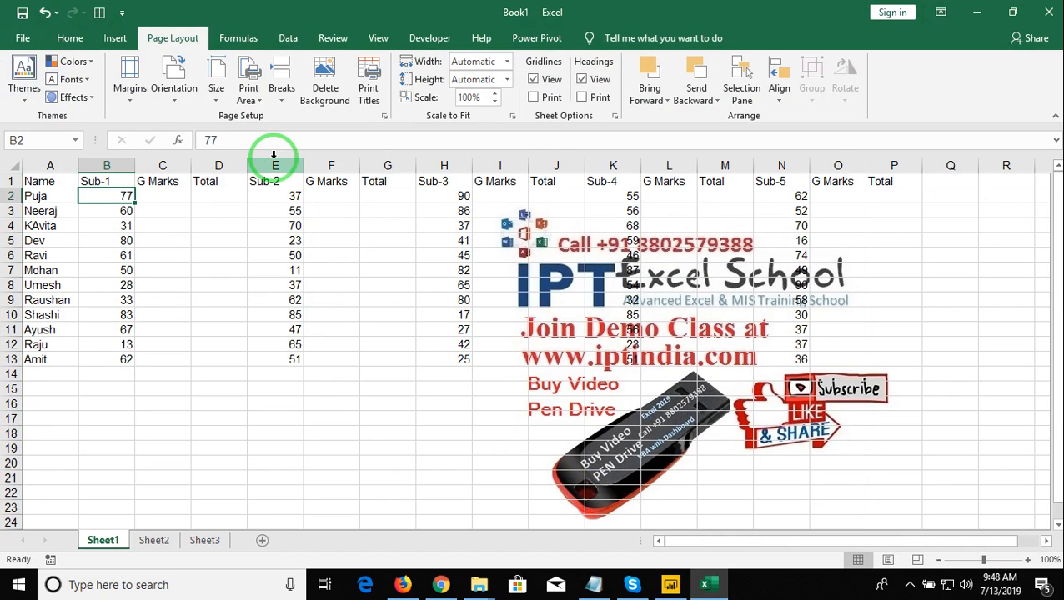
Enter the note "Total G =5" in cell B16 below the marks table
key("Down")
key("Down")
key("Down")
key("Down")
key("Down")
key("Down")
key("Down")
key("Down")
key("Down")
key("Down")
key("Down")
key("Down")
key("Down")
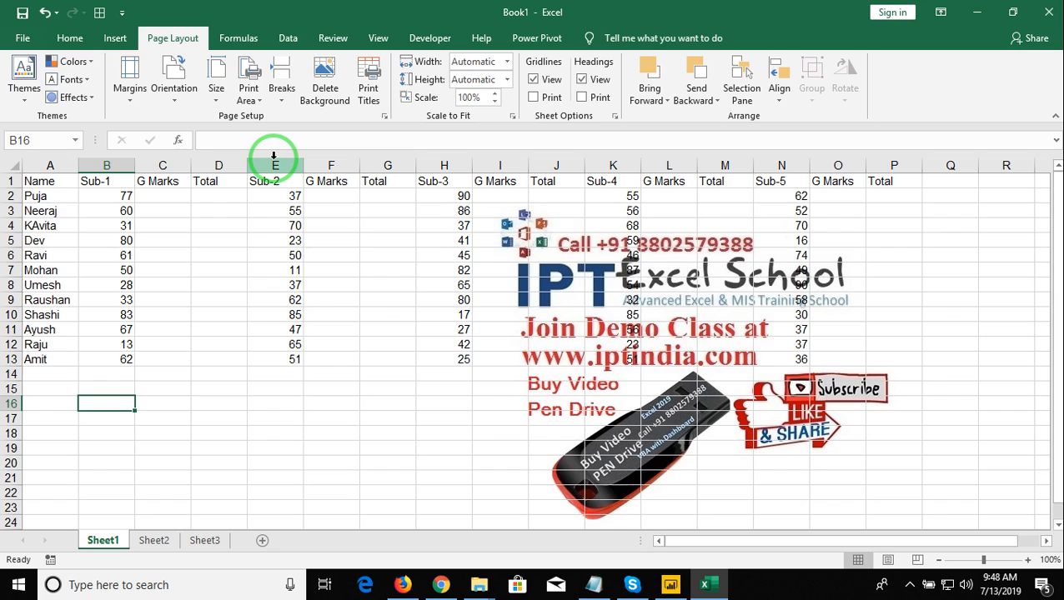
type("T")
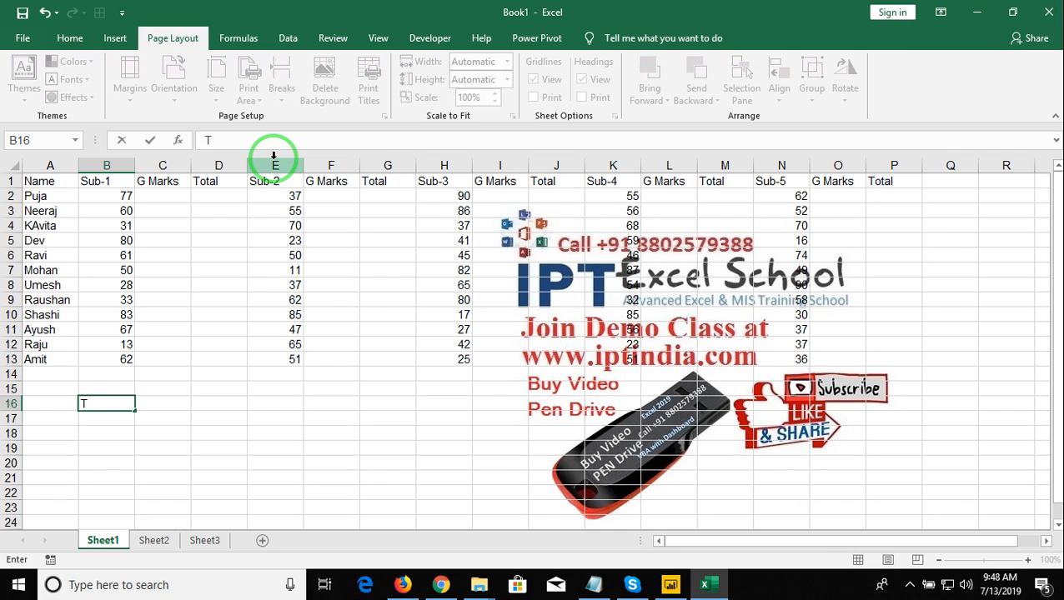
type("otal G =5")
key("Return")
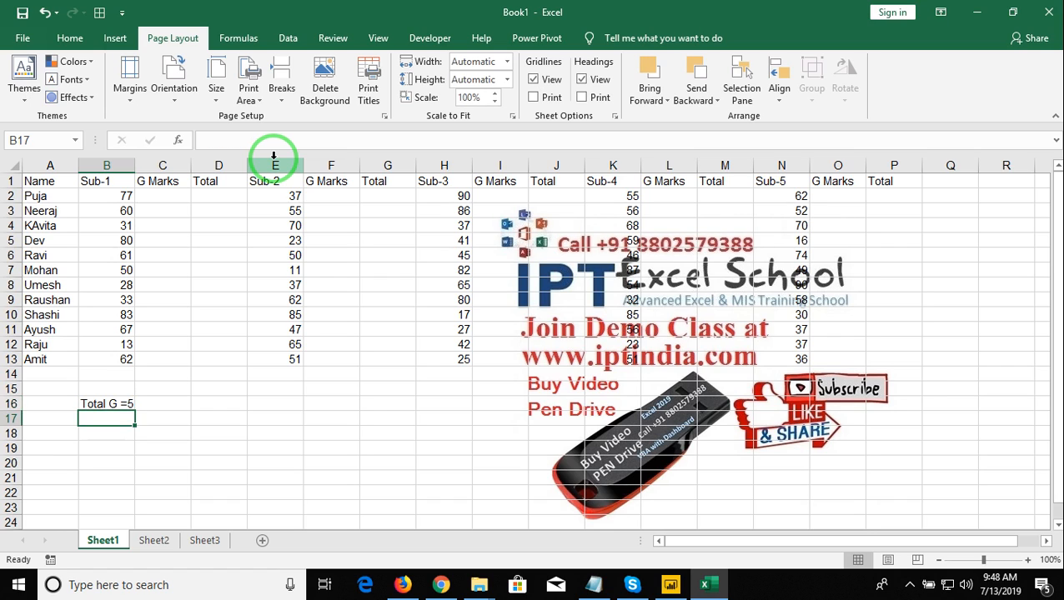
Review the Sub-1 marks together with the G Marks and Total columns
key("Up")
key("Up")
key("Up")
key("Up")
key("Up")
key("Up")
key("Up")
key("Up")
key("Up")
key("Up")
key("Up")
key("Up")
key("Up")
key("Up")
key("Up")
key("Up")
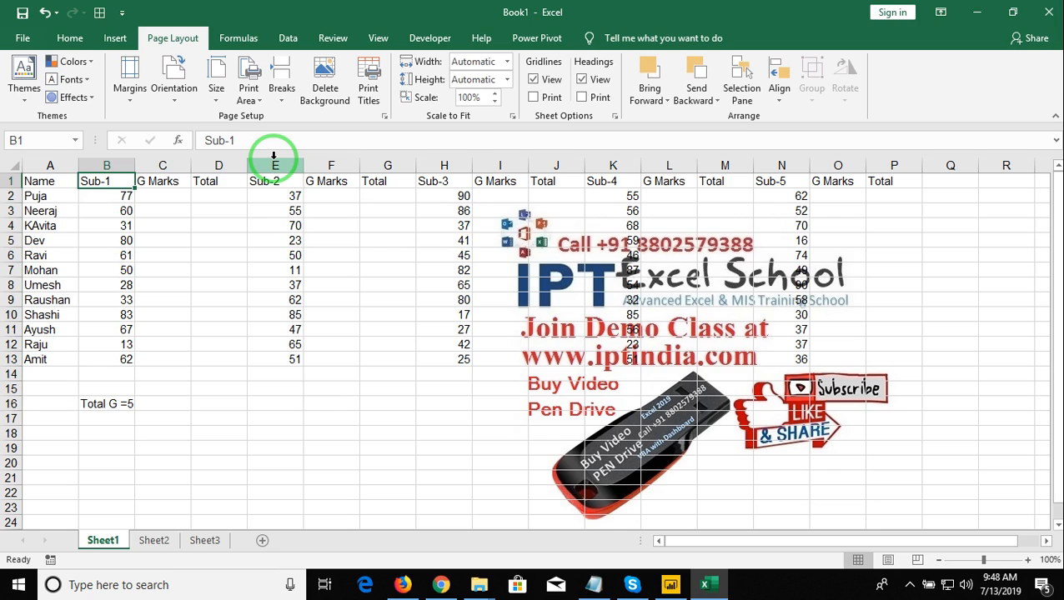
key("Right")
key("Right")
key("Down")
key("Down")
key("Left")
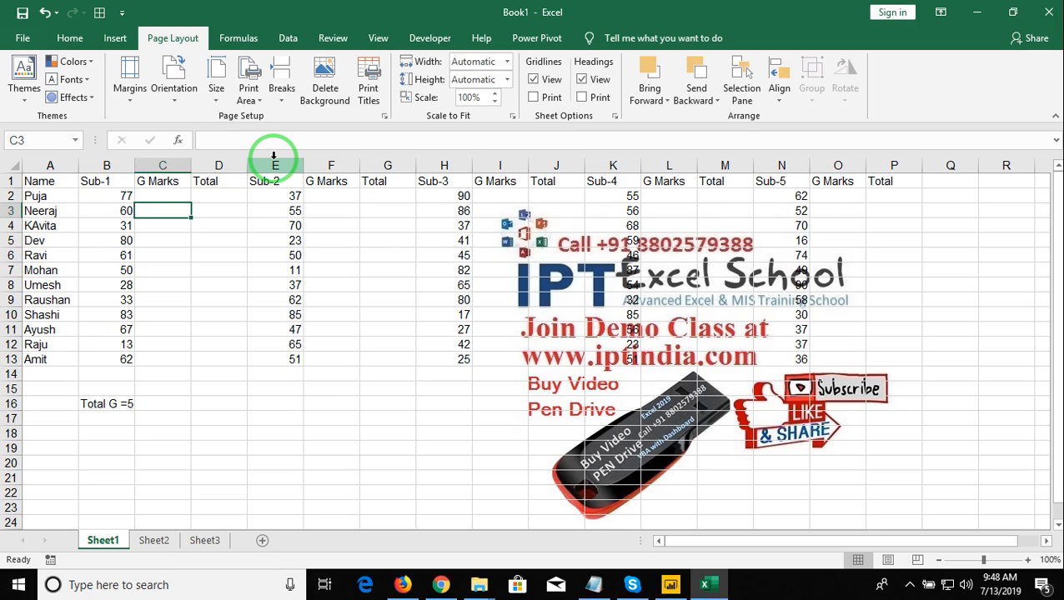
key("Left")
key("Up")
key("ctrl+Down")
key("ctrl+Up")
Enter the pass mark 40 in C18 and the eligible range 35-40 in C19
key("Down")
key("Down")
key("Down")
key("Down")
key("Down")
key("Down")
key("Down")
key("Down")
key("Down")
key("Down")
key("Down")
key("Down")
key("Down")
key("Down")
key("Down")
key("Down")
key("Down")
key("Down")
key("Down")
key("Down")
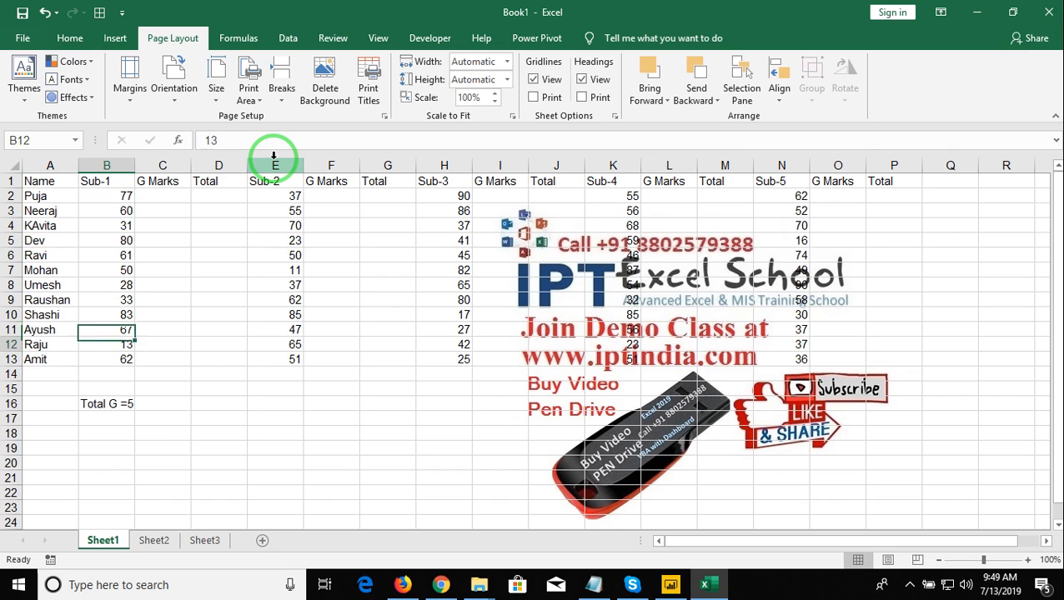
key("Right")
key("Up")
key("Up")
key("Up")
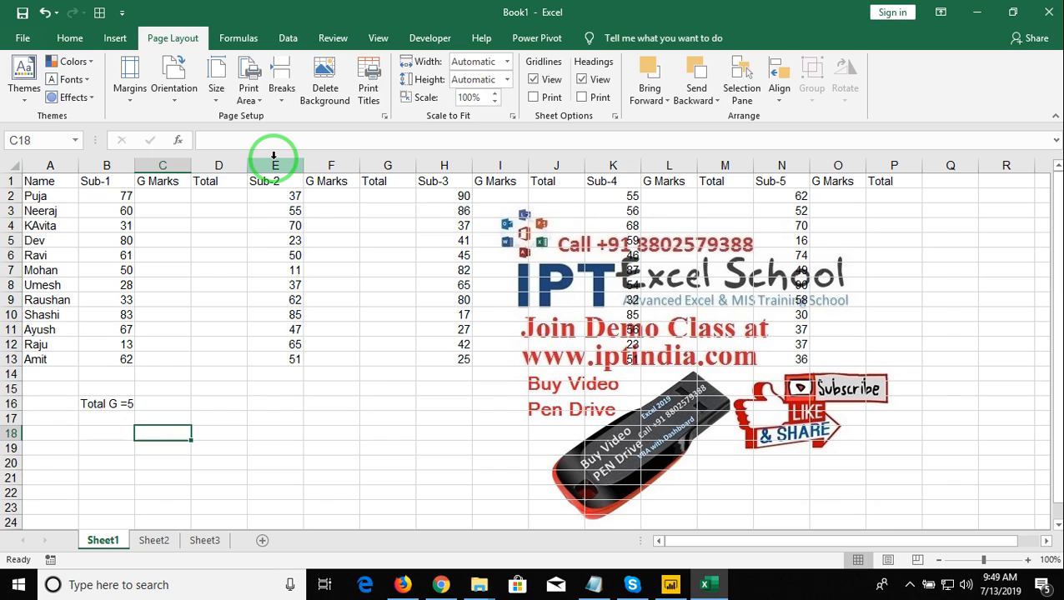
type("40")
key("Return")
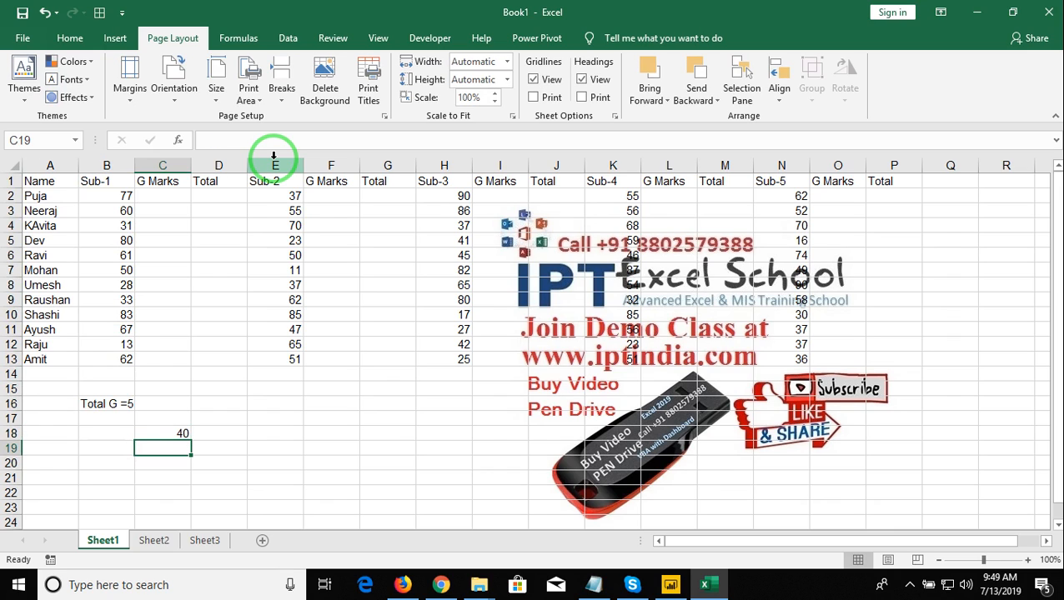
type("35-40")
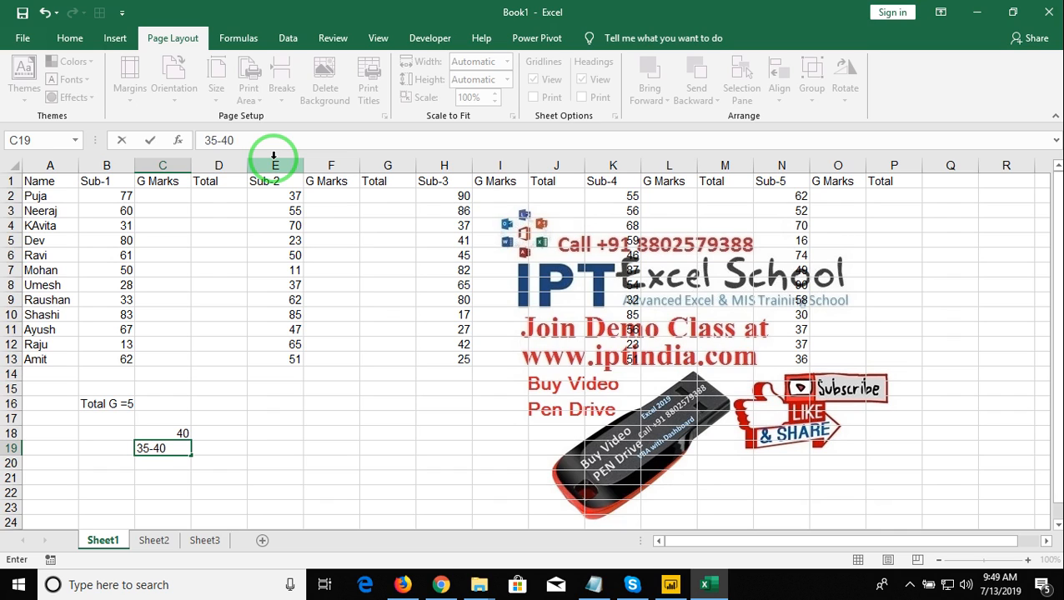
key("Tab")
Try entering 5 in D19 and "Pass" in E19, and clear both cells
type("5")
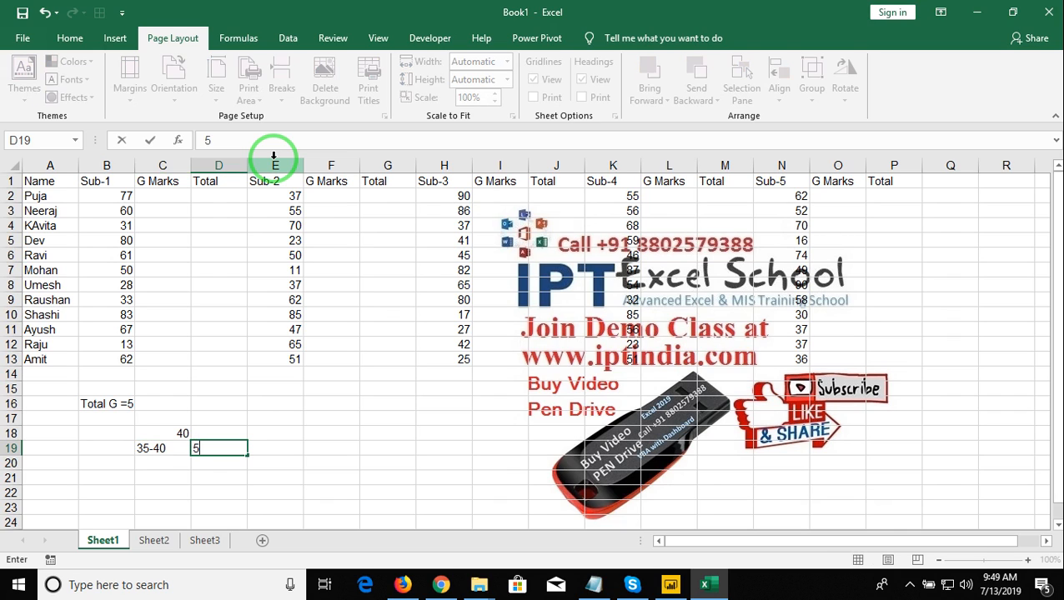
key("Tab")
type("Pass")
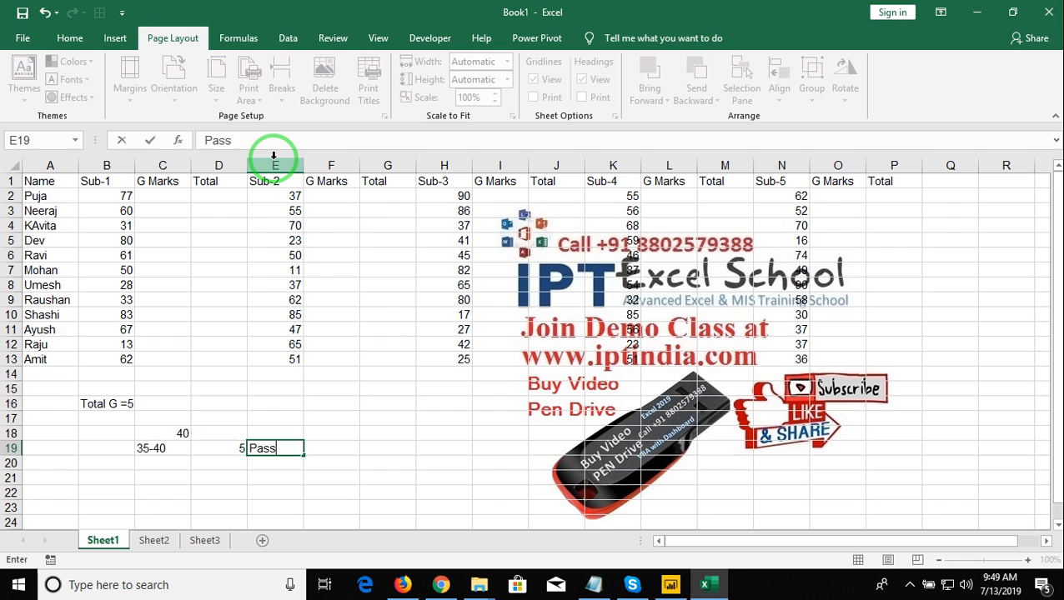
key("Return")
key("Up")
key("Left")
key("shift+Right")
key("Delete")
key("Up")
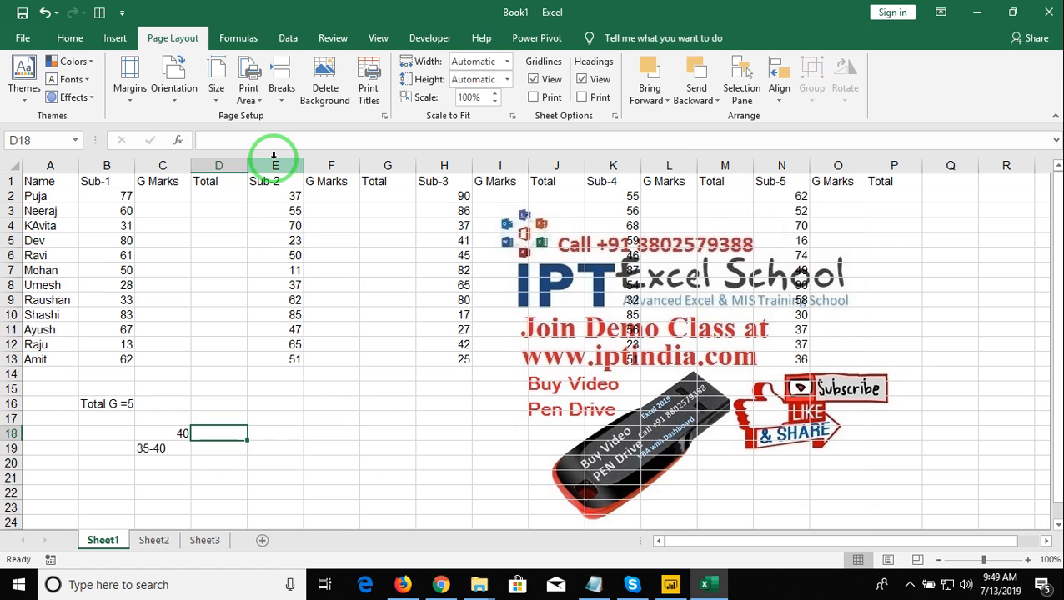
Enter 5 as the grace mark limit in D19, beside the 35-40 range
key("Down")
type("5")
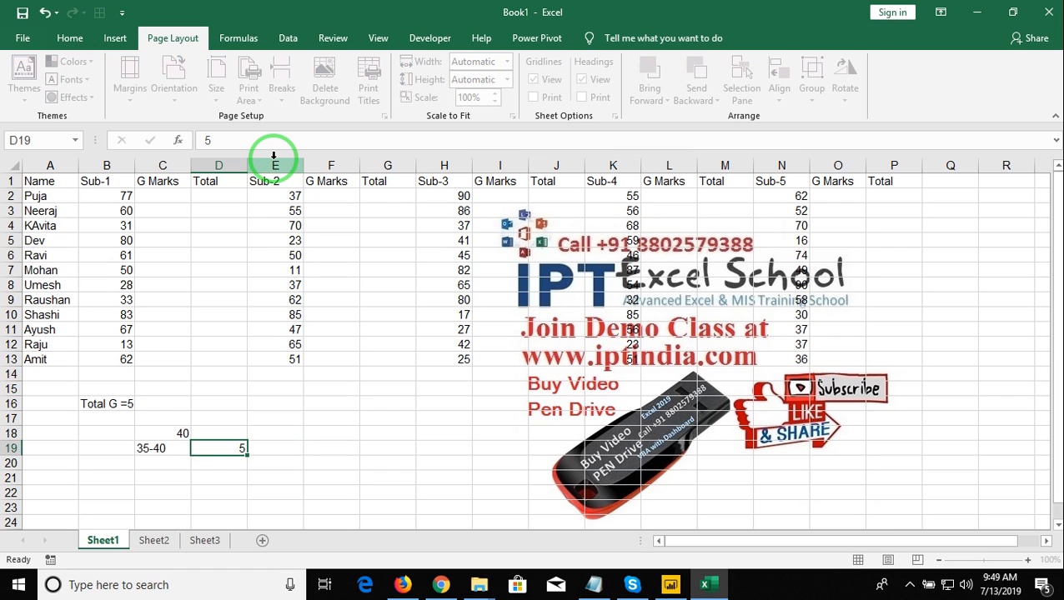
key("Tab")
Enter the example marks 39, 38 and 37 in cells C20 to C22
key("Down")
key("Left")
key("Left")
type("39")
key("Return")
type("38")
key("Return")
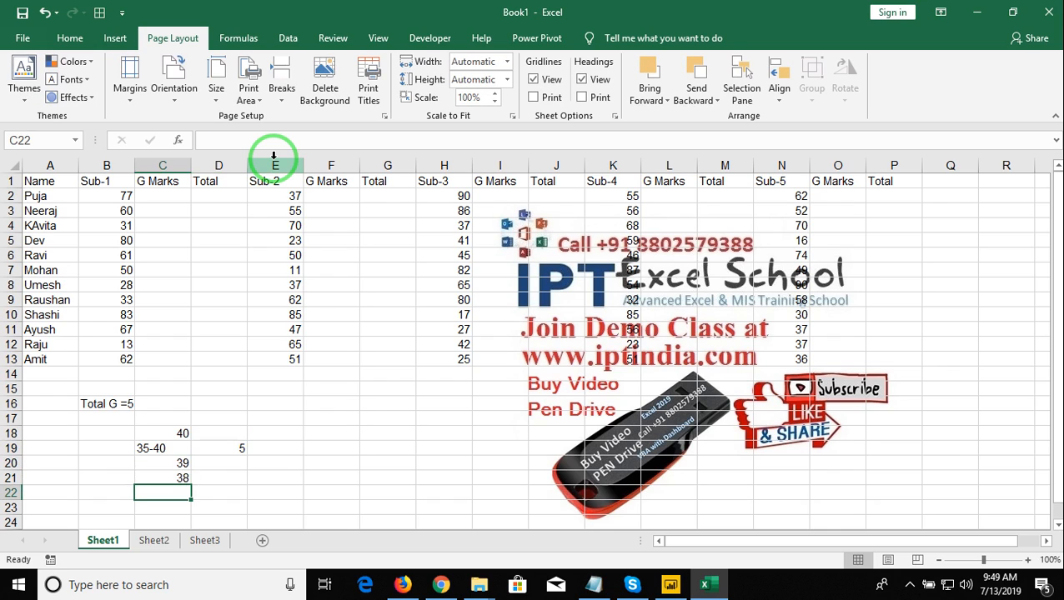
type("37")
key("Tab")
Enter the example grace marks 1 in D20 and 2 in D21
key("Up")
key("Up")
type("1")
key("Return")
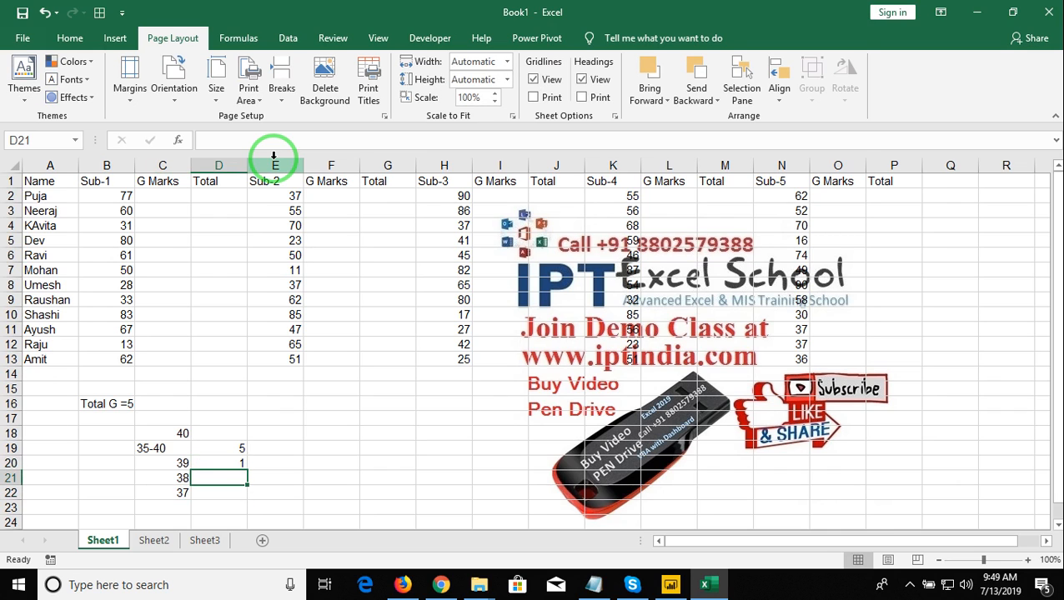
type("2")
key("Return")
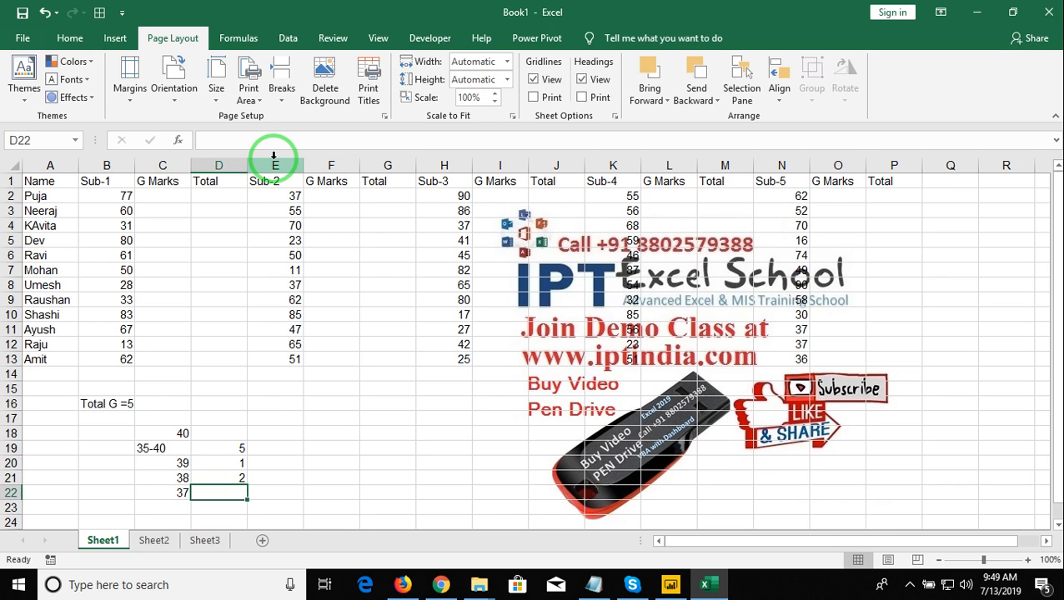
Change the example mark in C22 to 38 and enter 2 as its grace mark in D22
key("Up")
key("Up")
key("shift+Down")
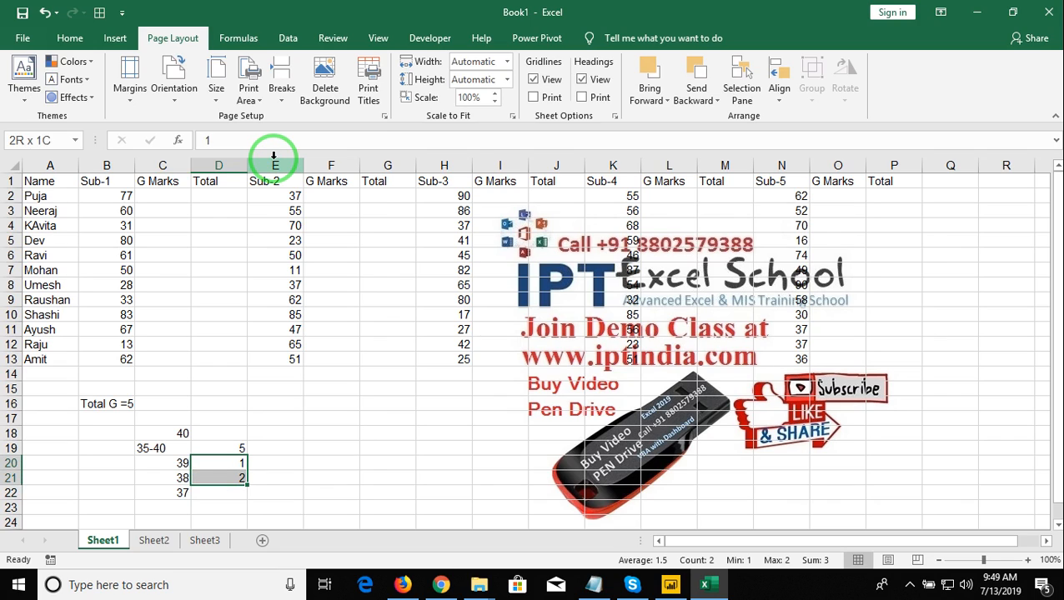
key("Left")
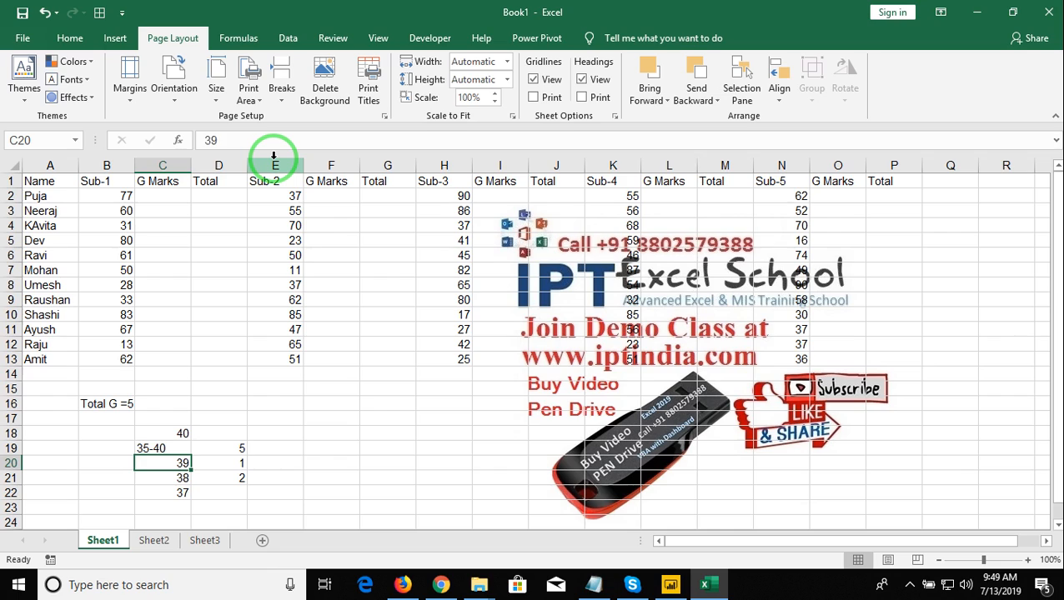
key("Right")
key("shift+Down")
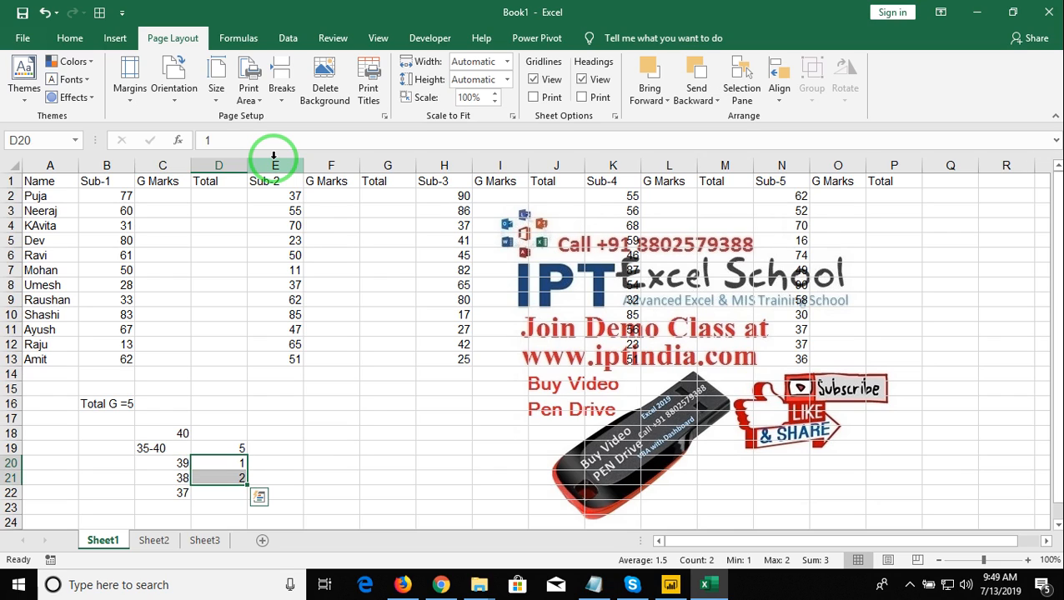
key("Down")
key("Left")
key("Down")
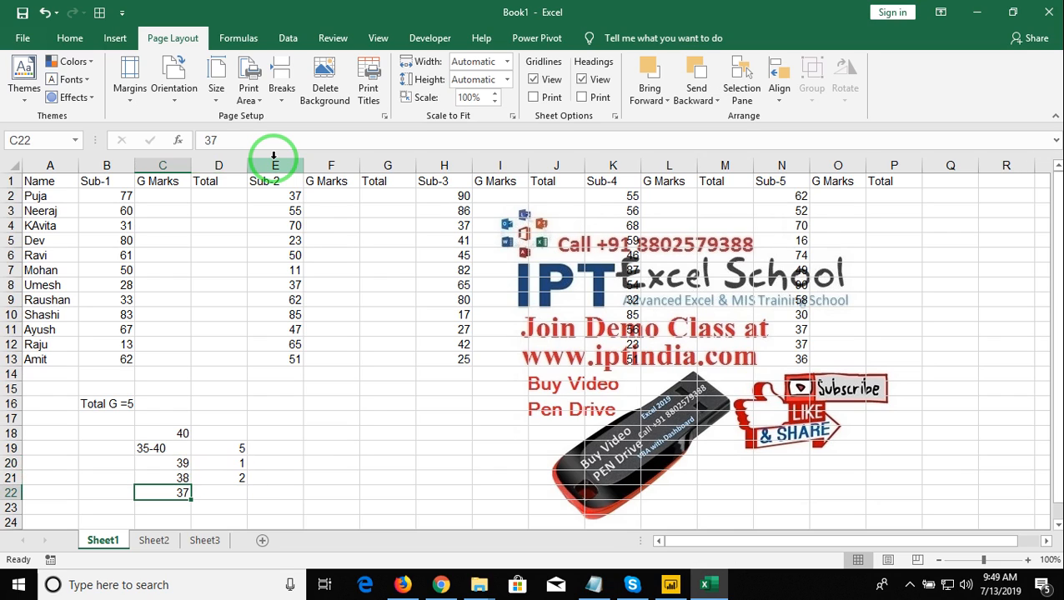
type("38")
key("Tab")
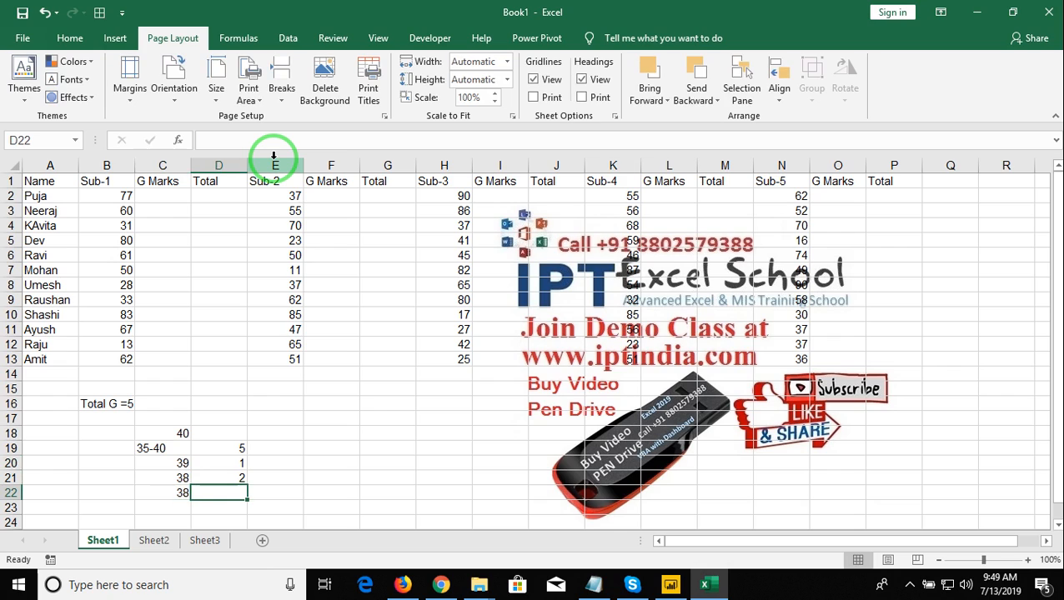
type("2")
key("Up")
Clear the example marks and grace marks from C20:D22
key("Left")
key("Up")
key("shift+Right")
key("shift+Down")
key("shift+Down")
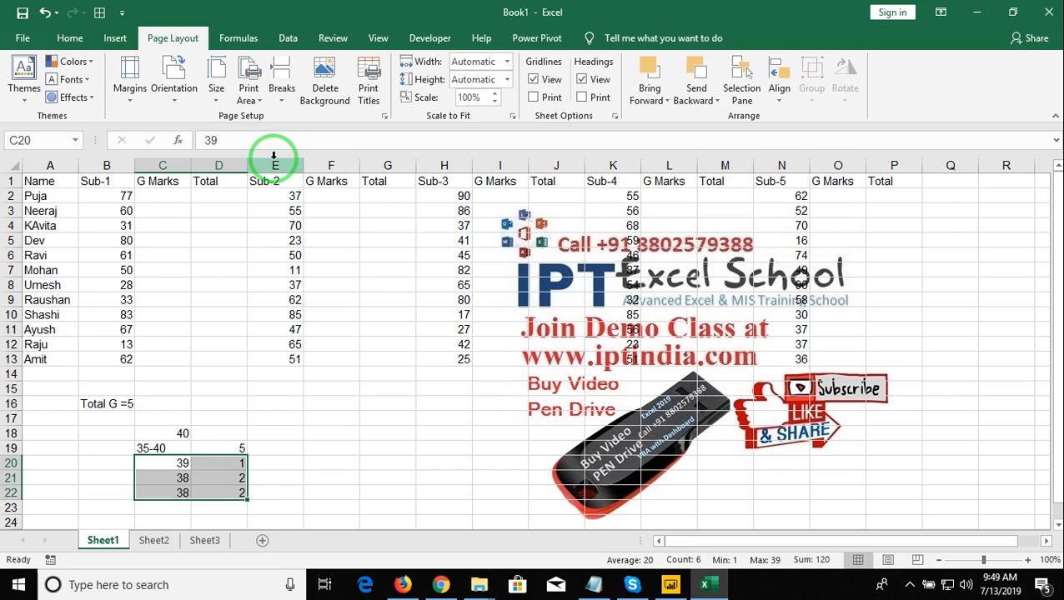
key("Delete")
Begin an IF formula in C2, the first G Marks cell for Sub-1
key("Up")
key("ctrl+Up")
key("ctrl+Up")
key("Down")
type("=if")
key("Tab")
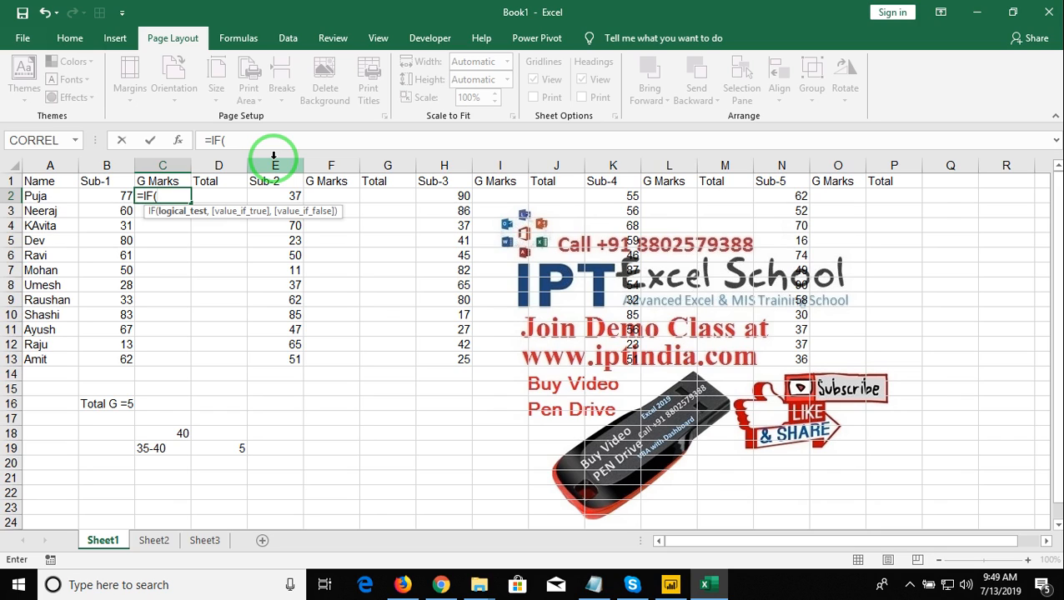
key("Left")
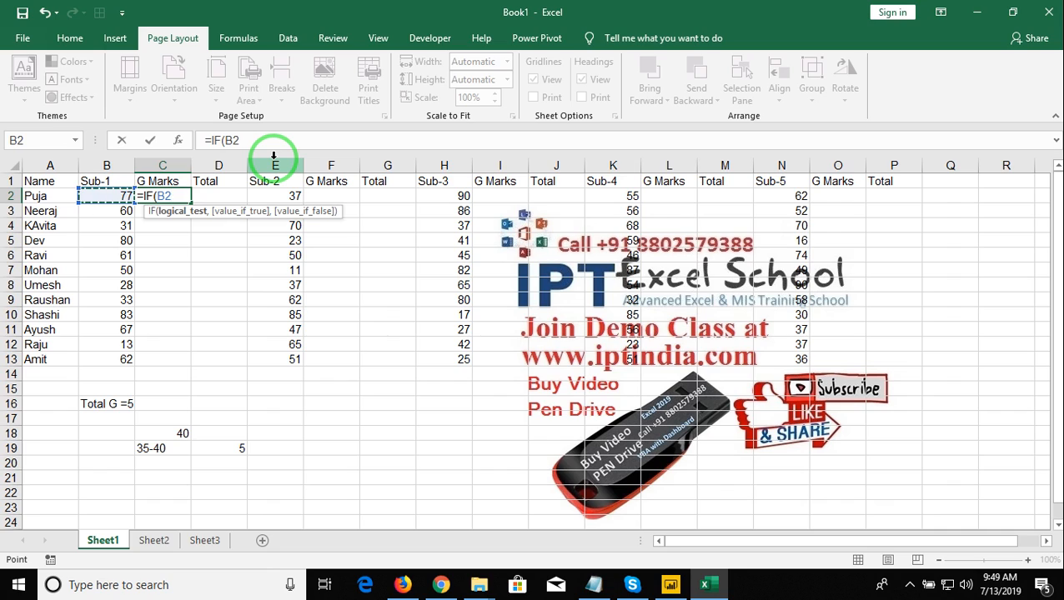
key("BackSpace")
key("BackSpace")
Add the condition AND(B2>=35,B2<40) as the logical test of the IF formula in C2
type("and")
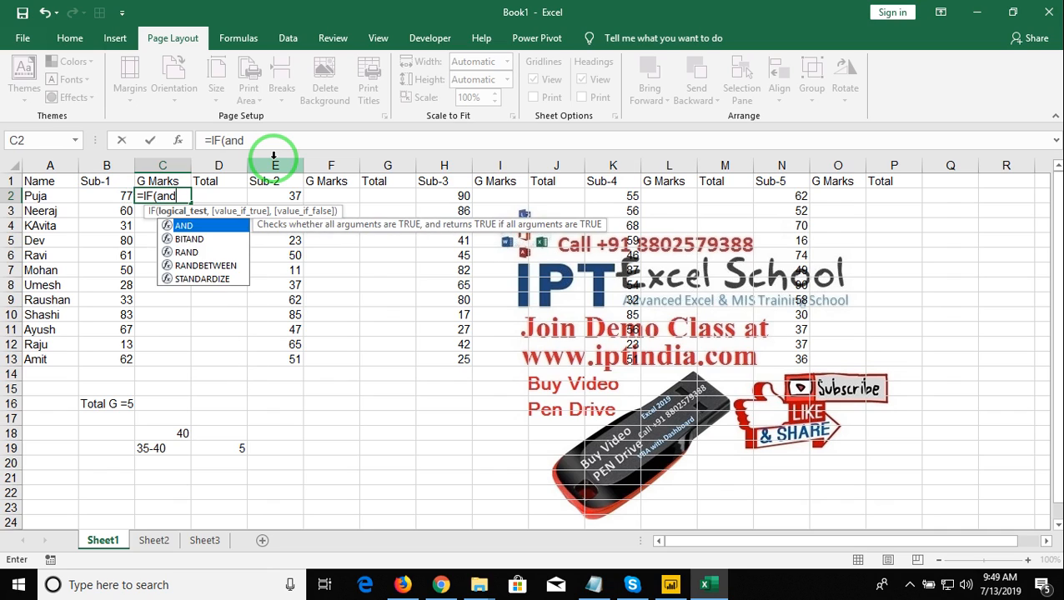
key("Tab")
key("Left")
type(">")
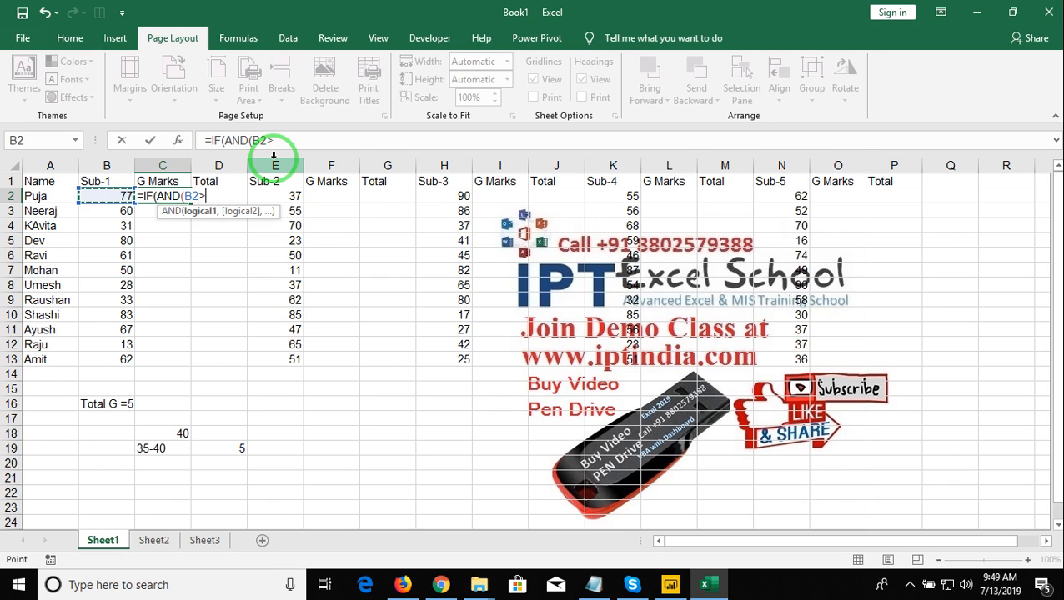
type("=35,")
key("Left")
type("<=")
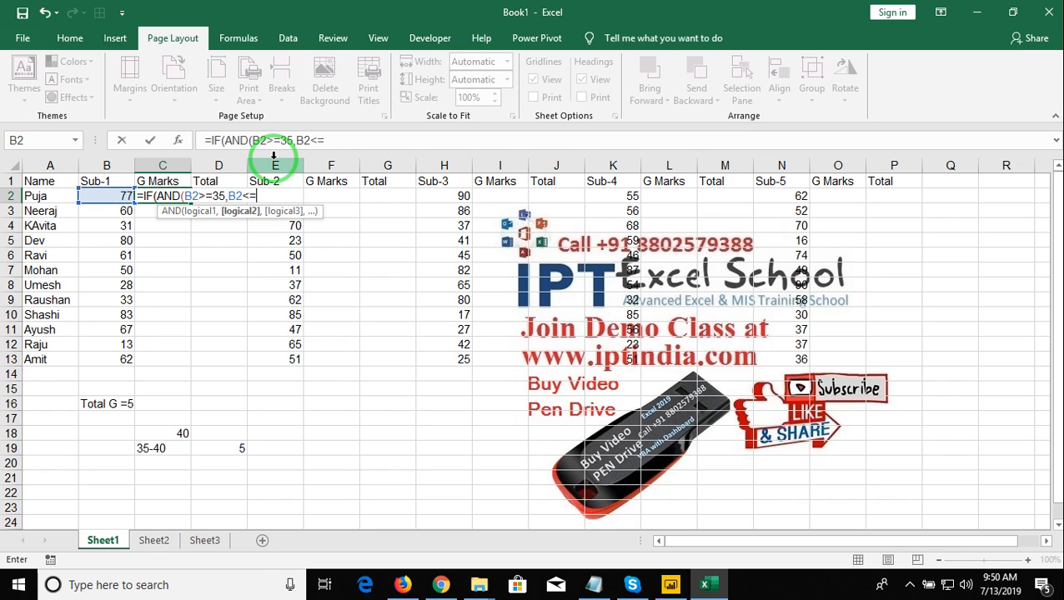
type("40")
key("BackSpace")
key("BackSpace")
key("BackSpace")
type("40),")
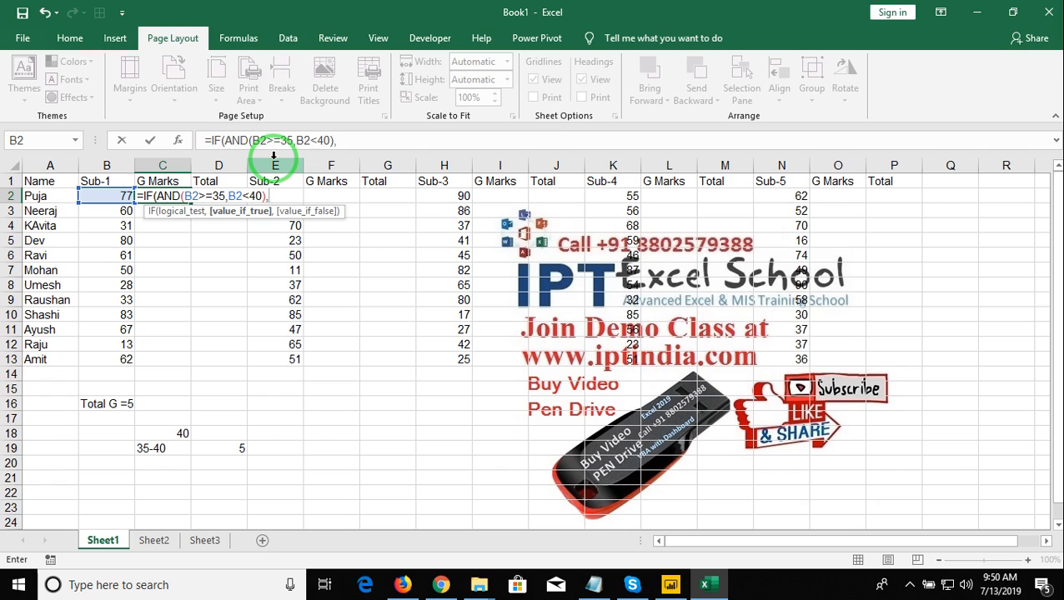
Complete the C2 formula with 40-B2 if true and an empty string if false, and fill it down to C13
type("40-")
key("Left")
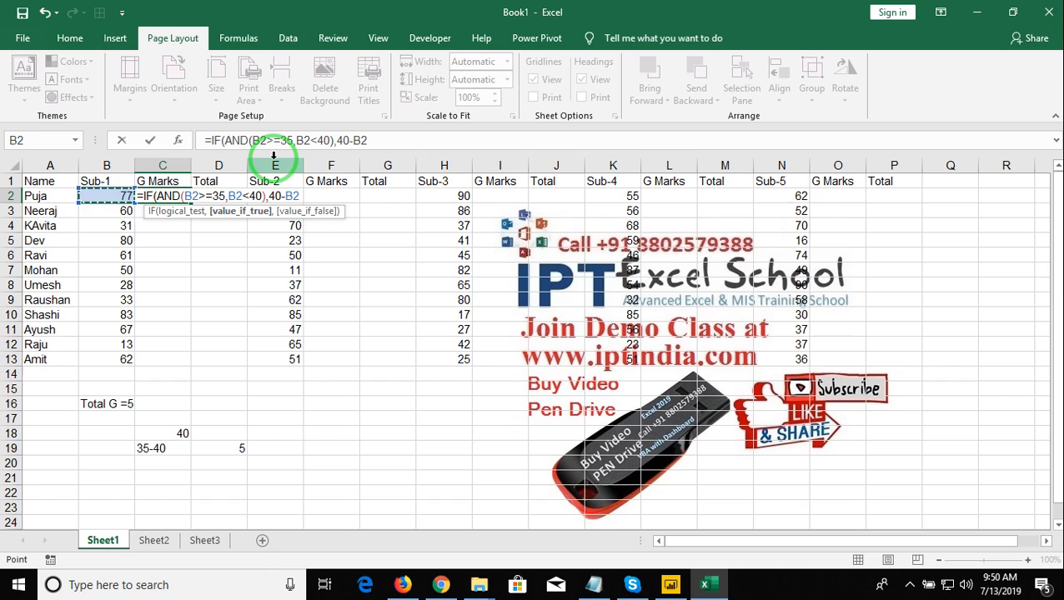
type(",")
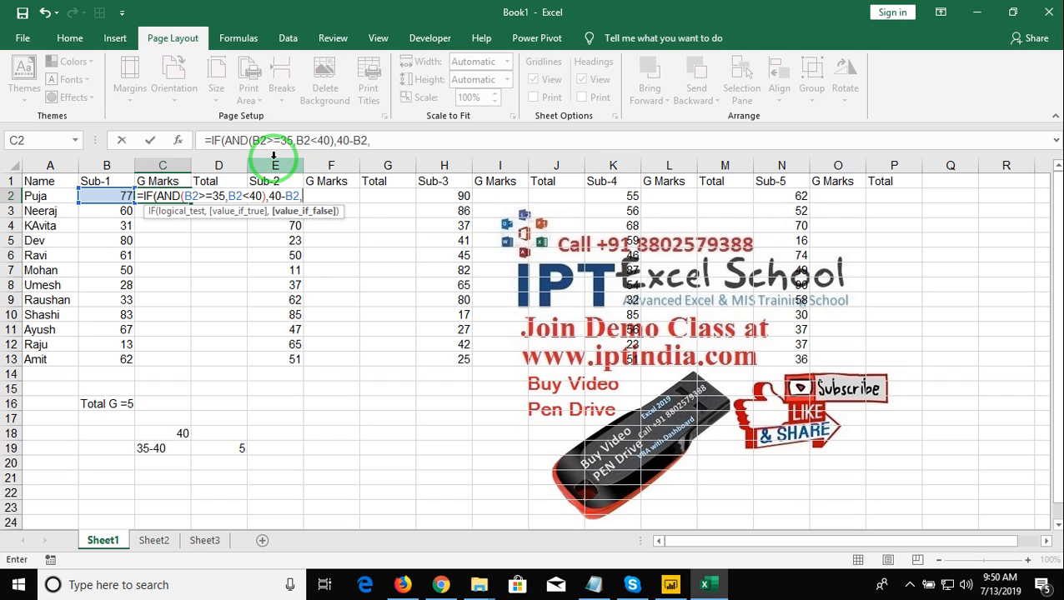
type("\"\"")
key("Return")
key("Return")
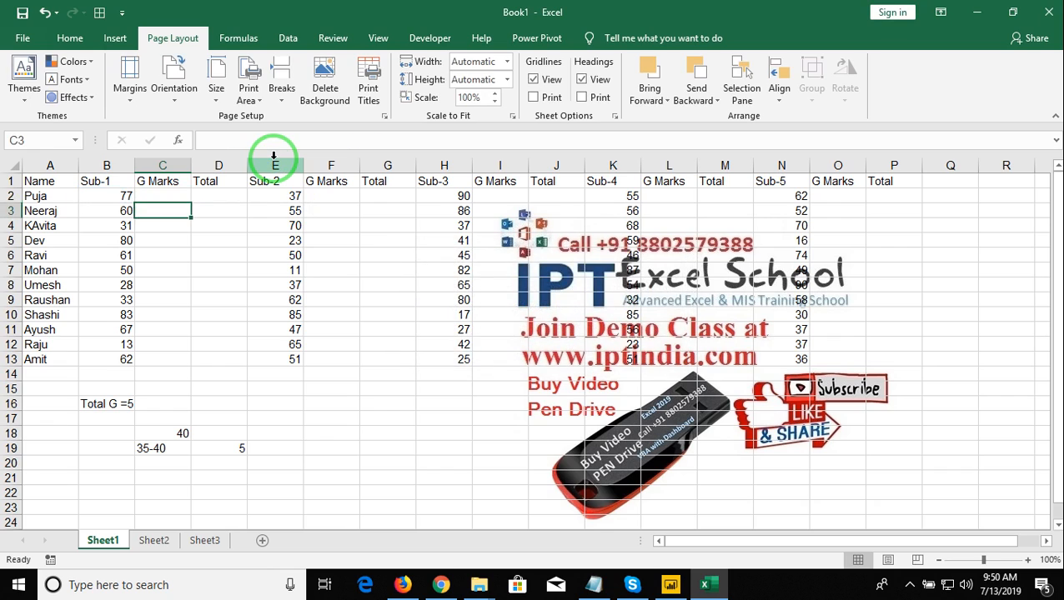
double_click(192, 201)
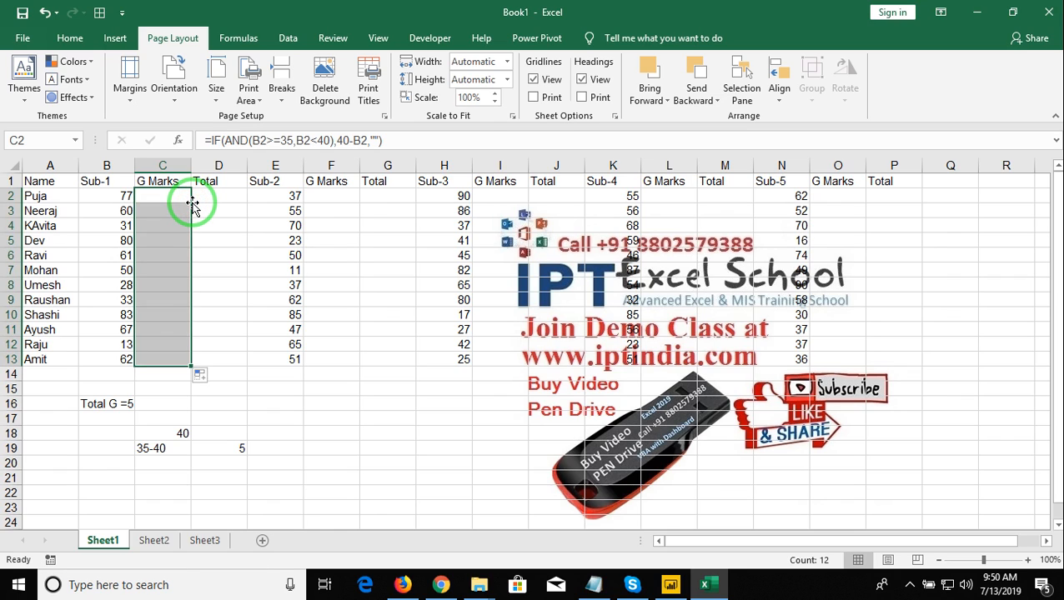
Change the Sub-1 mark in B8 to 38 to test the grace mark formula
key("Up")
key("Down")
key("Down")
key("Down")
key("Down")
key("Down")
key("Down")
key("Down")
key("Down")
key("Down")
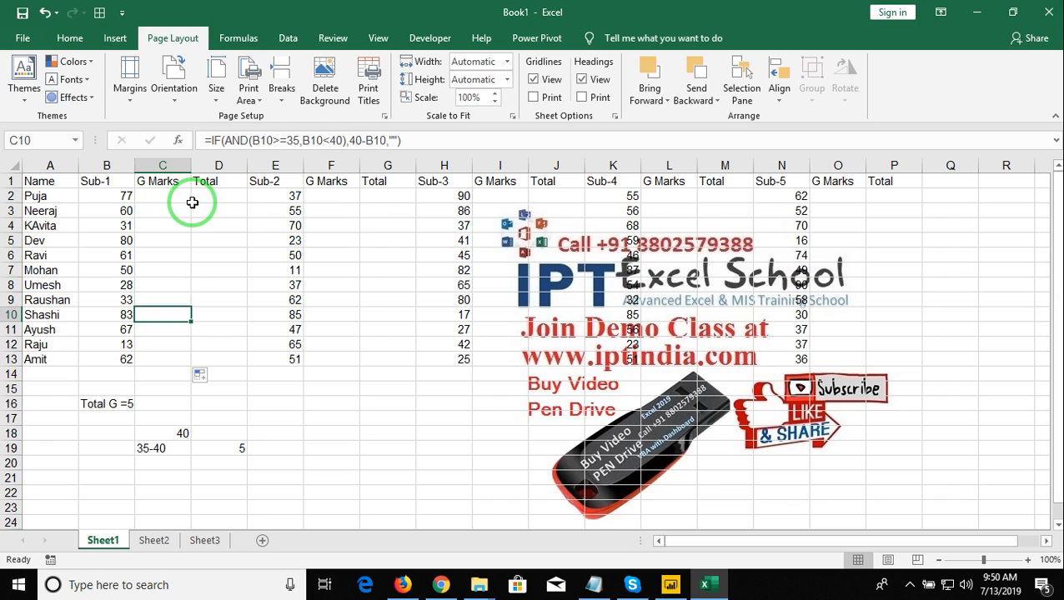
key("Up")
key("Up")
key("Up")
key("Down")
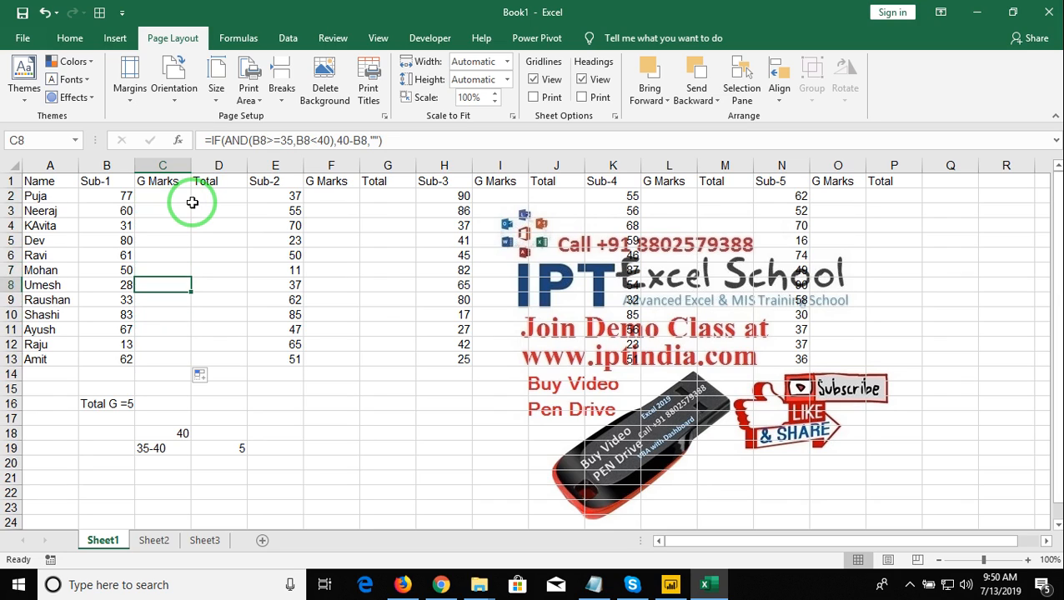
key("Left")
type("38")
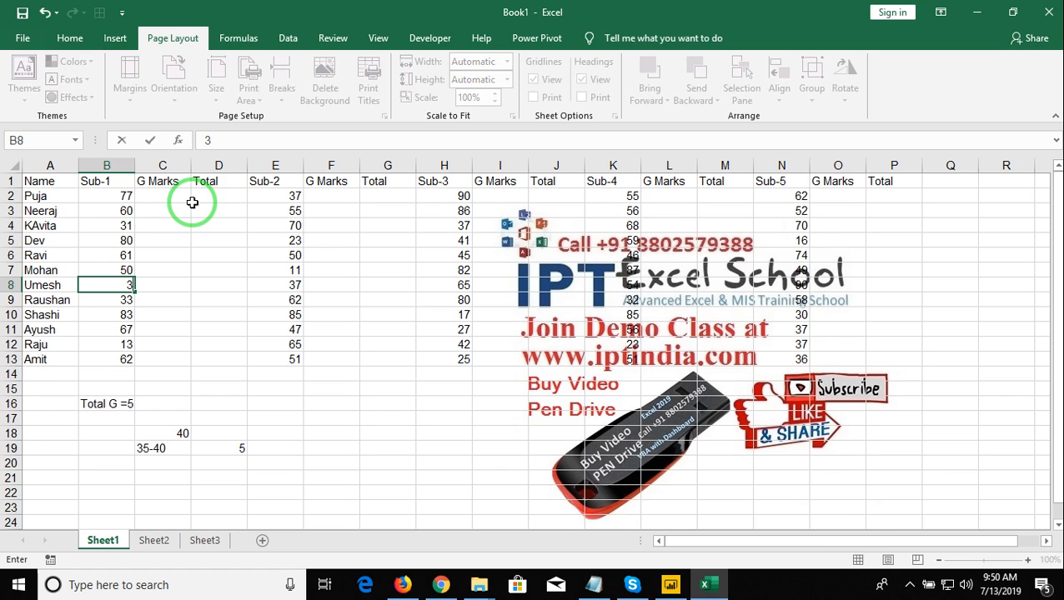
key("Return")
Enter the formula =B2+C2 in D2, the first Total cell for Sub-1
key("Up")
key("Up")
key("Up")
key("Up")
key("Up")
key("Up")
key("Up")
key("Up")
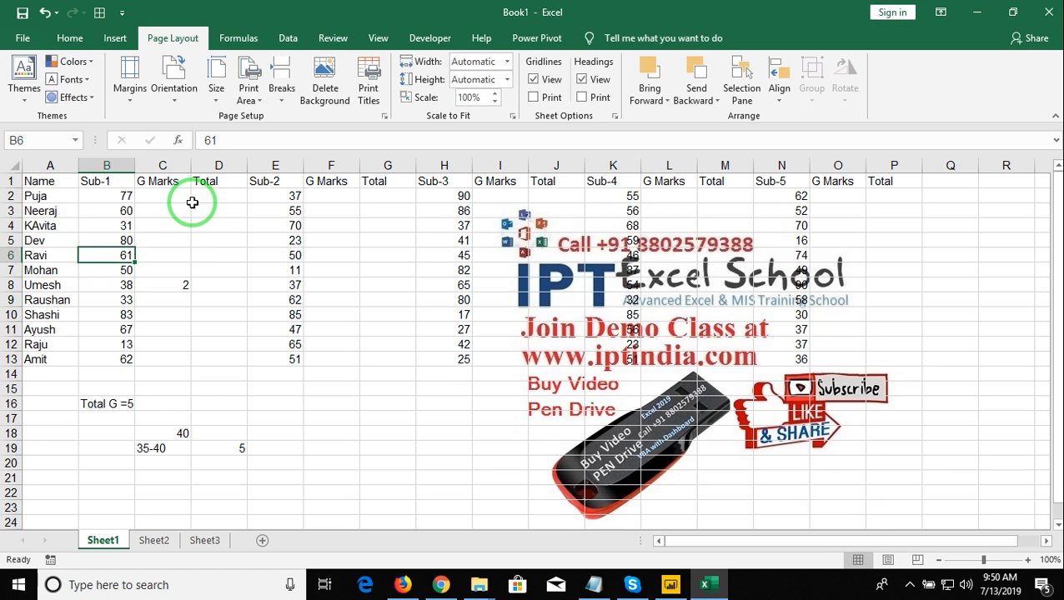
key("Right")
key("Down")
key("Right")
type("\\")
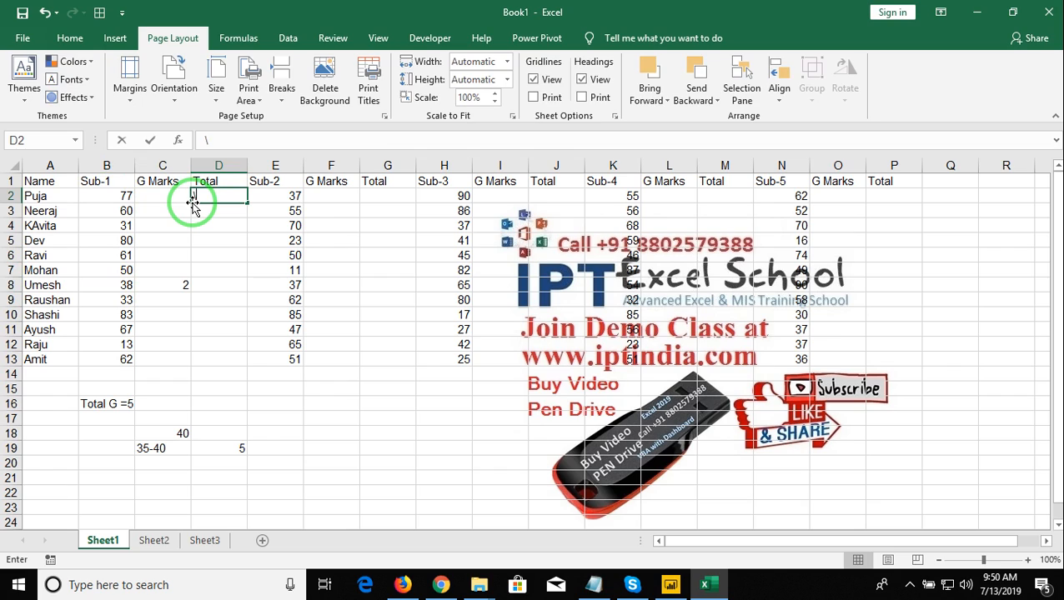
key("BackSpace")
type("=")
key("Left")
key("Left")
type("+")
key("Left")
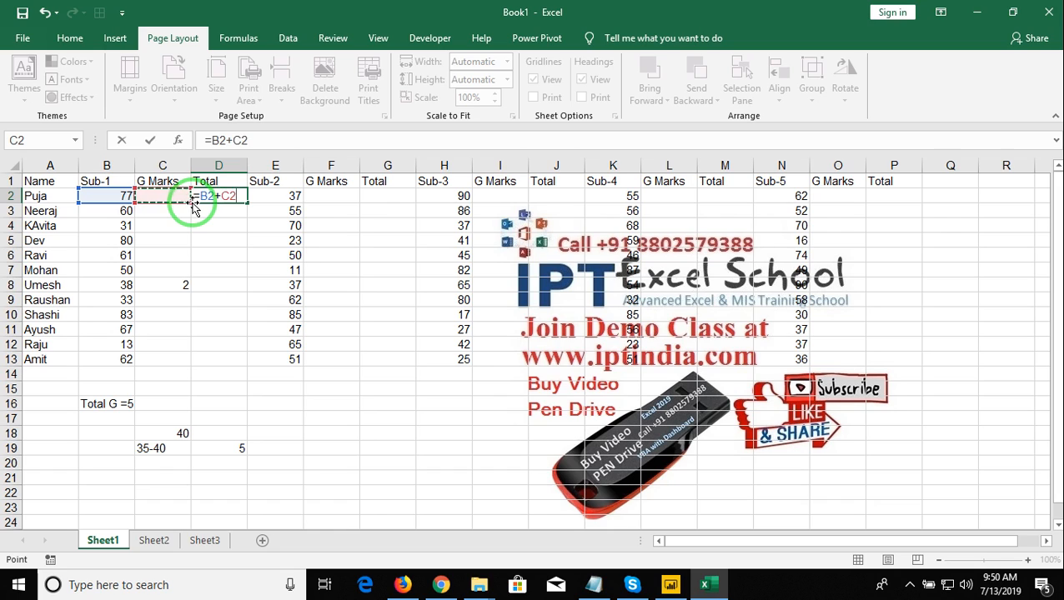
key("ctrl+Return")
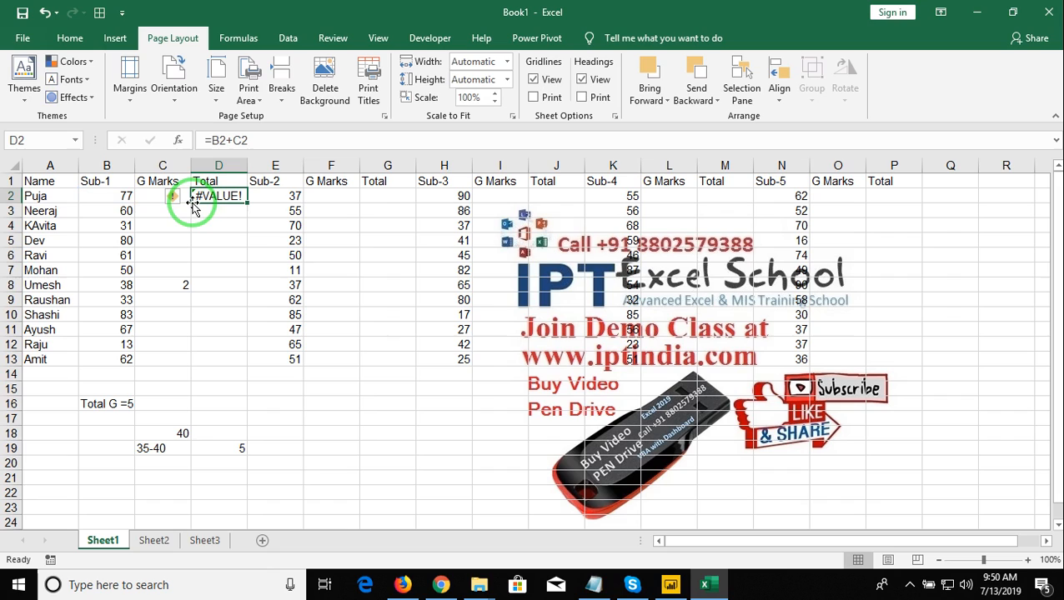
left_click(213, 143)
type("if")
key("Down")
key("Tab")
left_click(316, 134)
key("Escape")
key("Delete")
type("=ad")
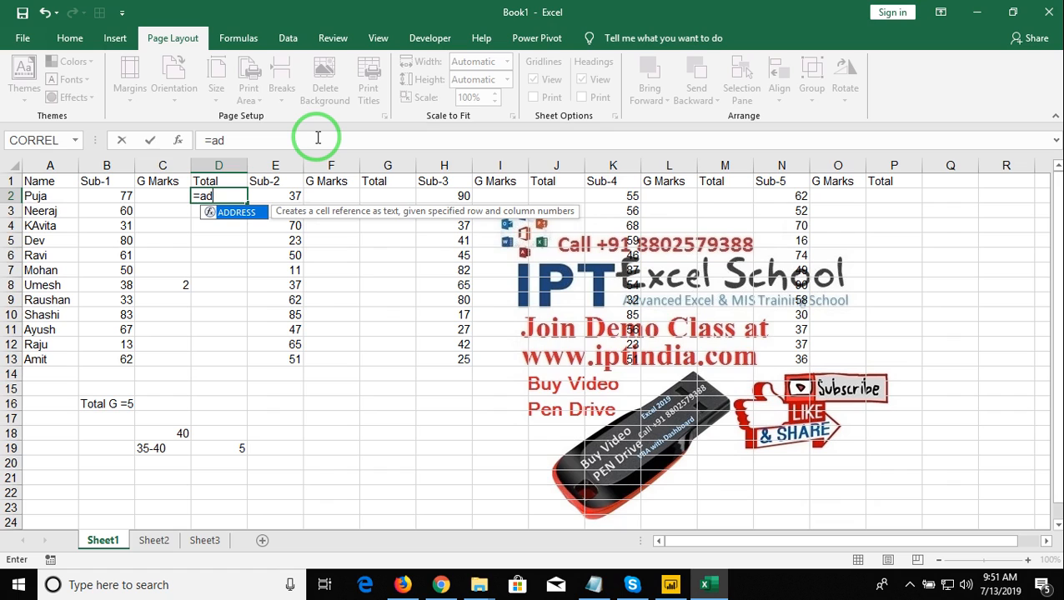
key("Escape")
Enter =IFERROR(B2+C2,B2) in D2 and fill it down the Sub-1 Total column to D13
type("=ir")
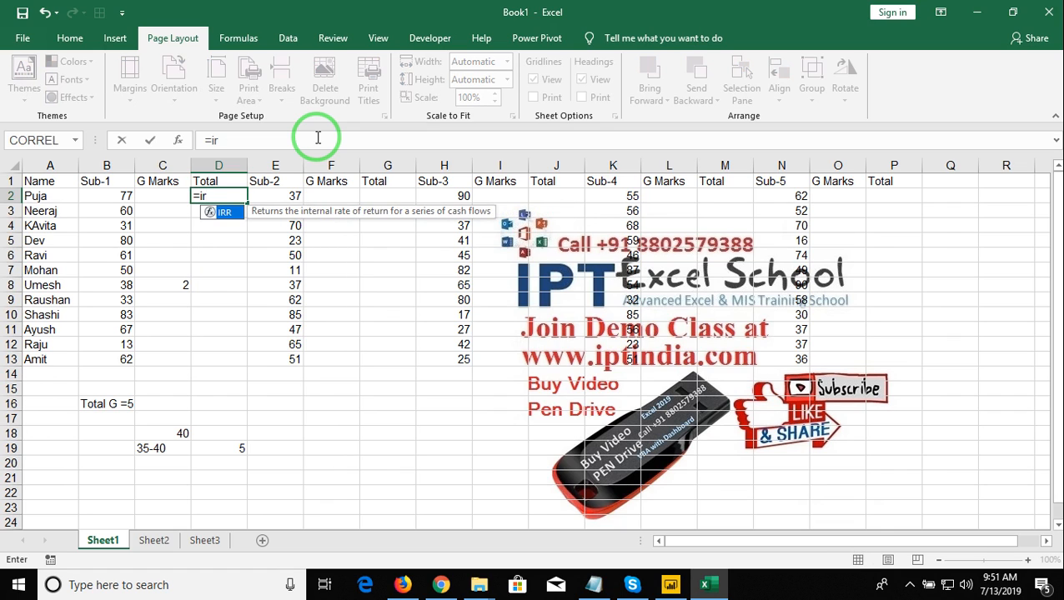
key("BackSpace")
type("f")
key("Down")
key("Tab")
key("Left")
key("Left")
type("+")
key("Left")
type(",")
key("Left")
key("Left")
key("Return")
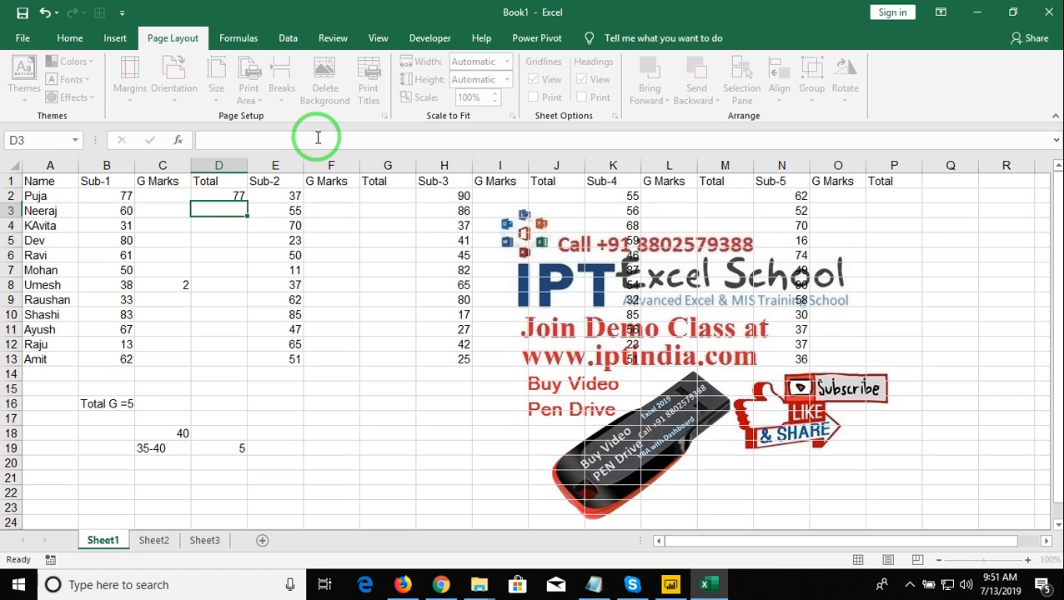
key("Up")
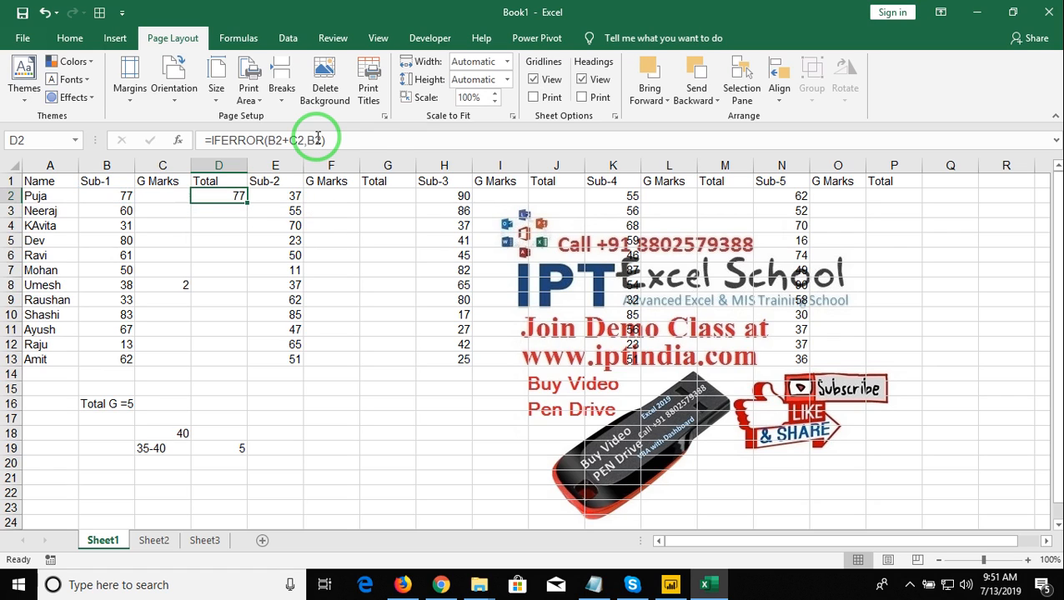
double_click(247, 203)
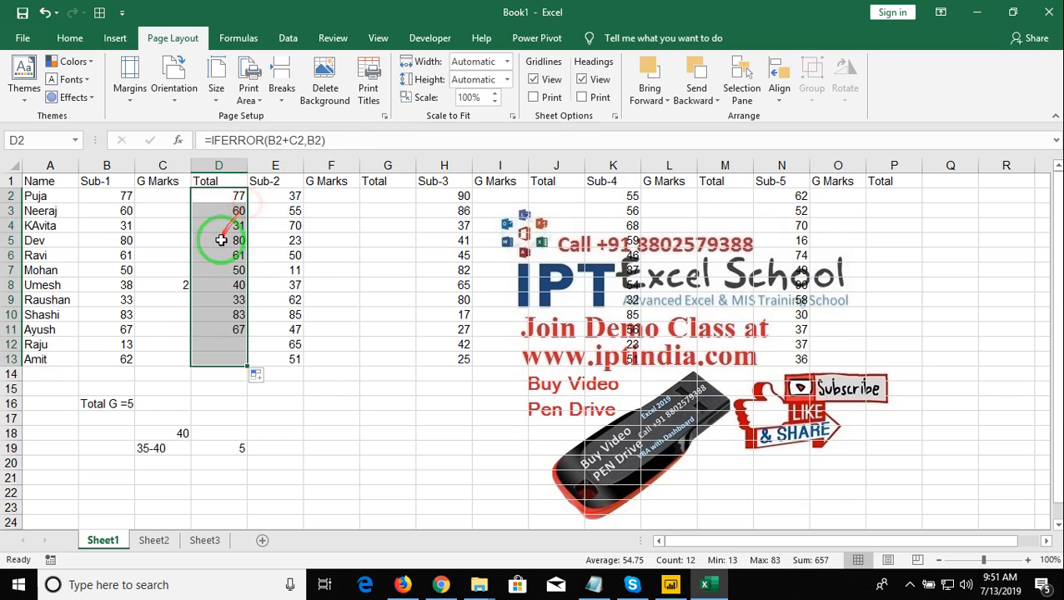
Copy the IF formula text from C2, without its equals sign, and leave the cell unchanged
left_click(219, 289)
key("Left")
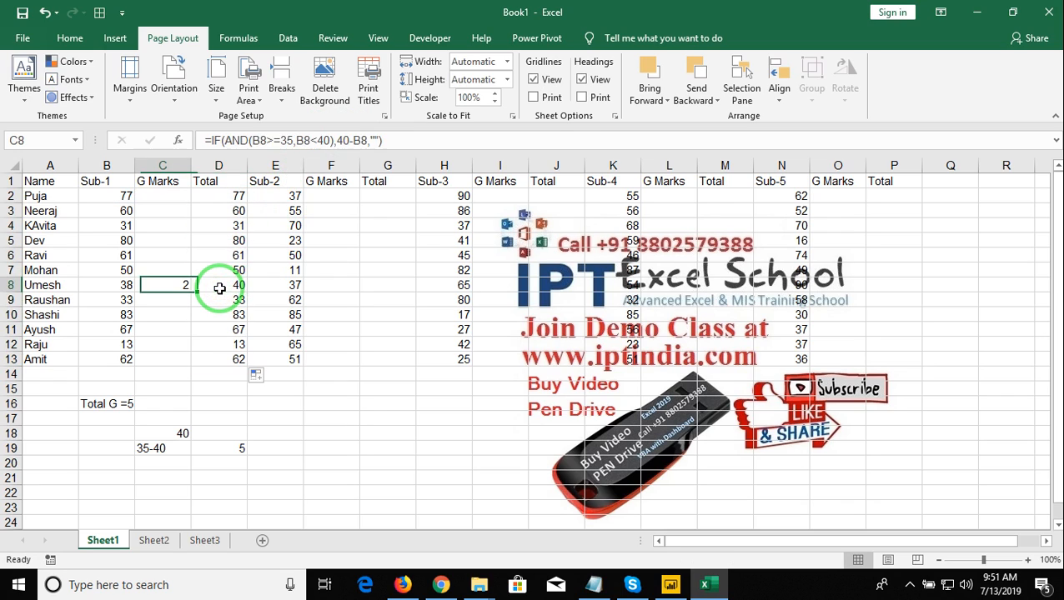
key("Up")
key("Up")
key("Up")
key("Up")
key("Up")
key("Up")
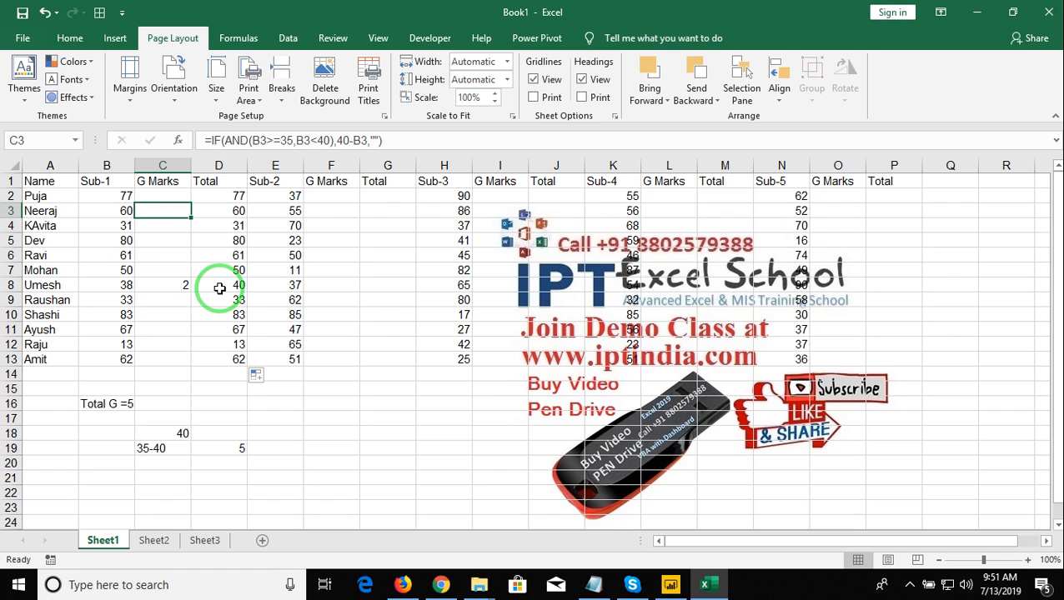
left_click(399, 141)
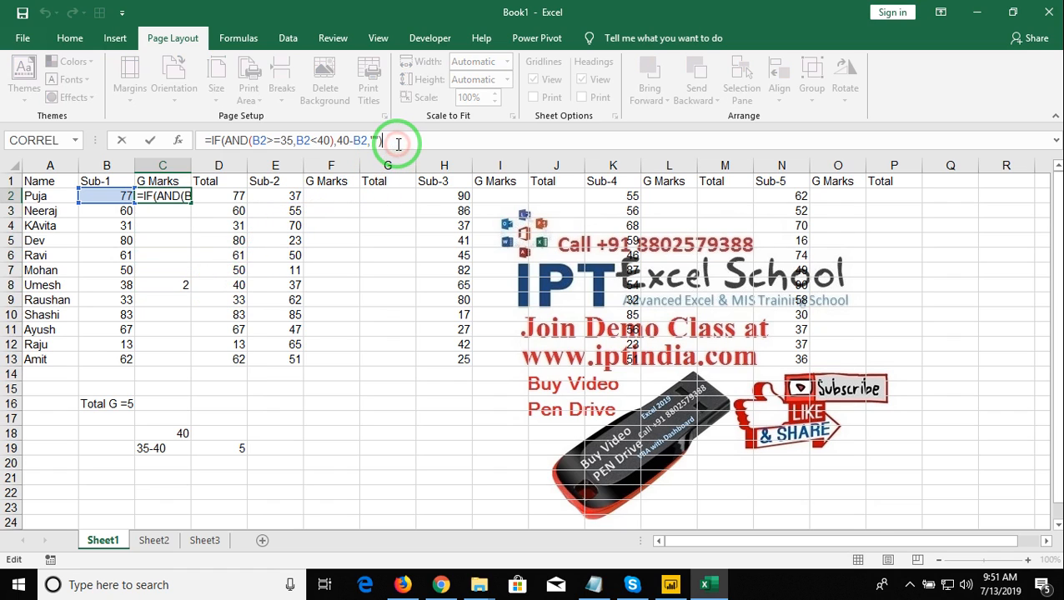
key("shift+Left")
key("shift+Left")
key("shift+Left")
key("shift+Left")
key("shift+Left")
key("shift+Left")
key("shift+Left")
key("shift+Left")
key("shift+Left")
key("shift+Left")
key("shift+Left")
key("shift+Left")
key("shift+Left")
key("shift+Left")
key("shift+Left")
key("shift+Left")
key("shift+Left")
key("shift+Left")
key("shift+Left")
key("shift+Left")
key("ctrl+c")
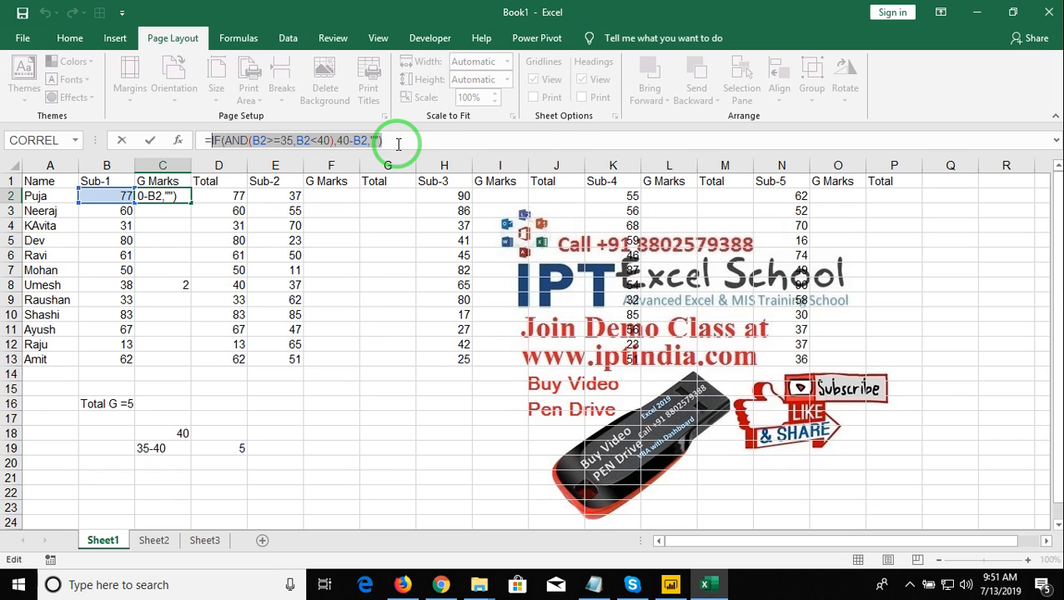
key("Escape")
Paste the copied IF text into F2, the first Sub-2 G Marks cell, and add the leading equals sign
key("Right")
key("Right")
key("Right")
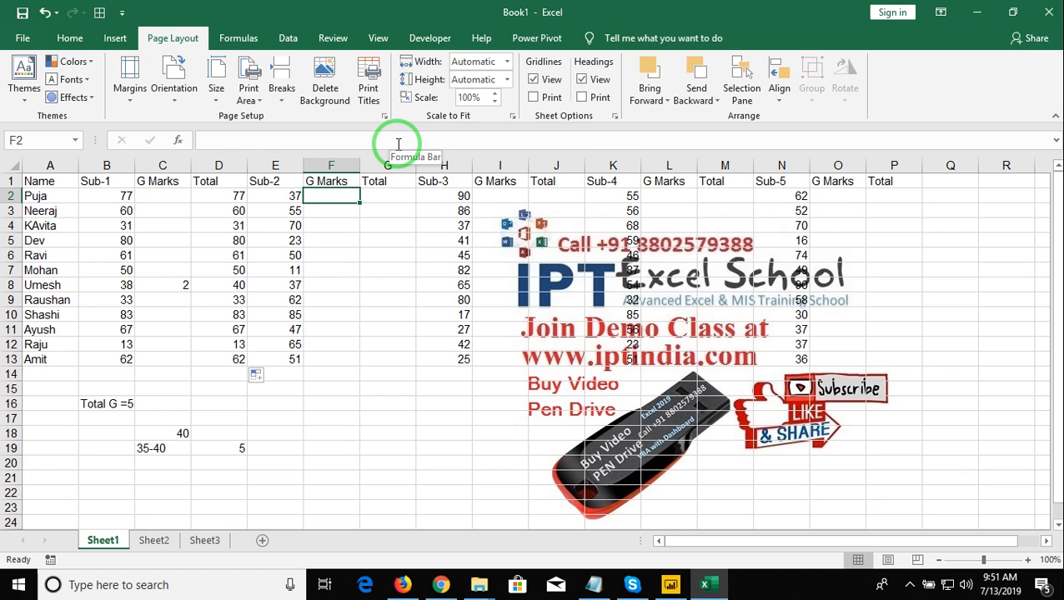
key("ctrl+v")
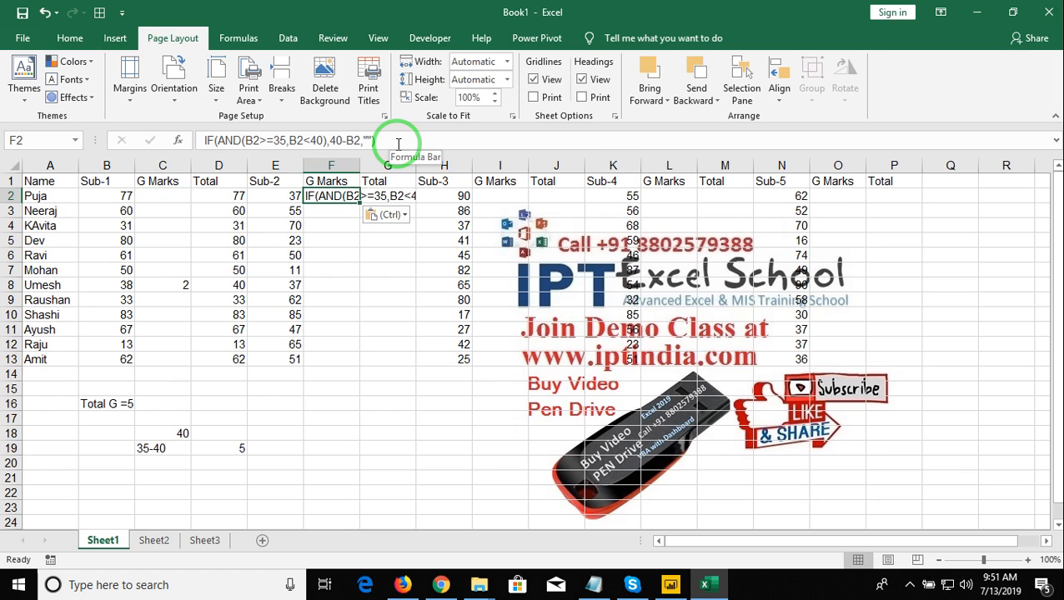
left_click(215, 142)
type("=")
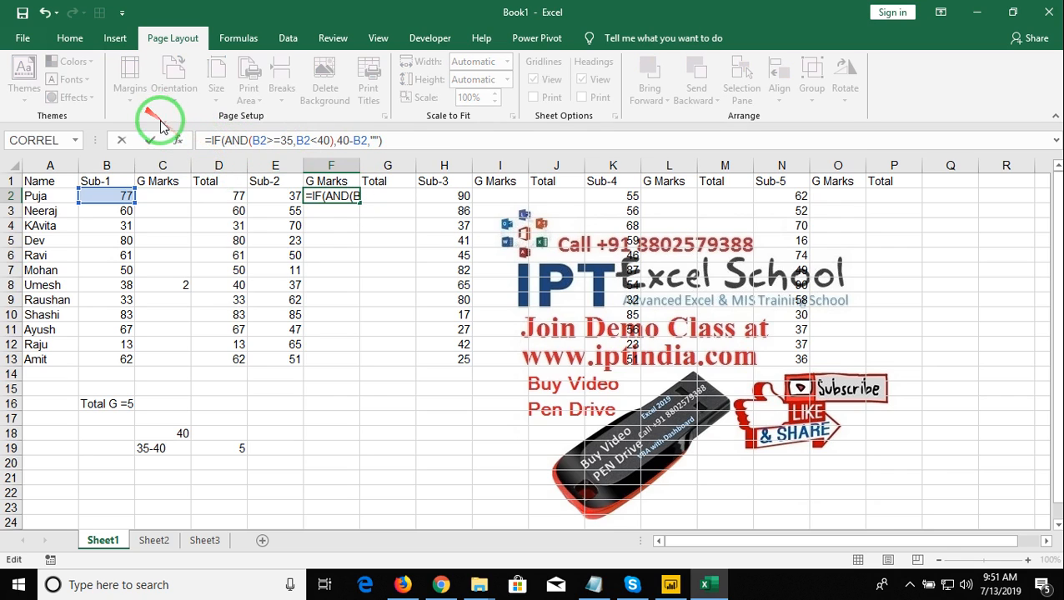
key("ctrl+Return")
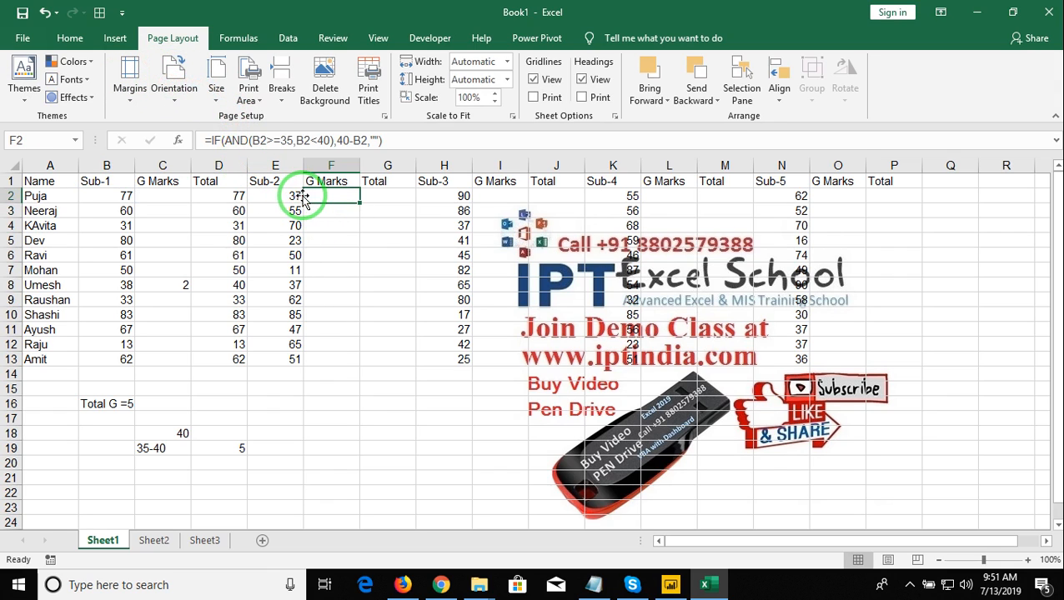
Repoint all three B2 references in the F2 formula to E2, giving =IF(AND(E2>=35,E2<40),40-E2,"")
double_click(317, 197)
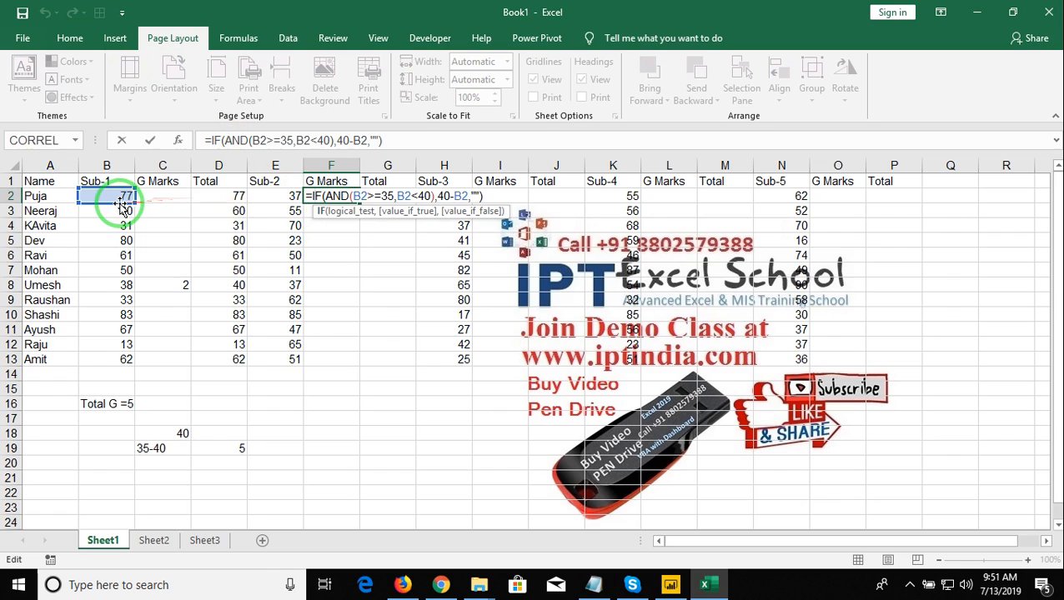
left_click_drag(133, 207, 279, 196)
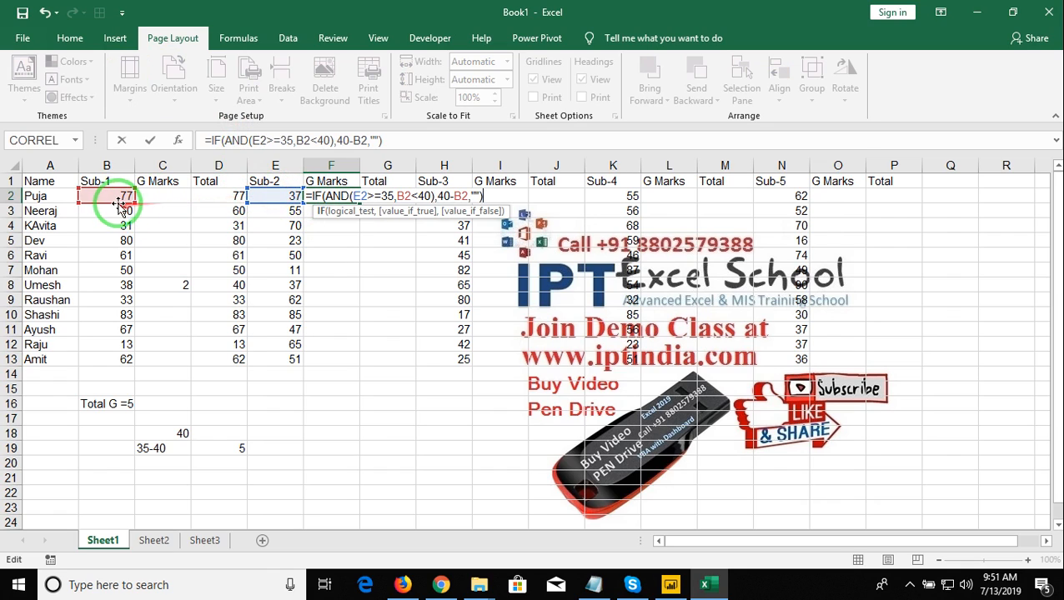
left_click_drag(121, 207, 261, 198)
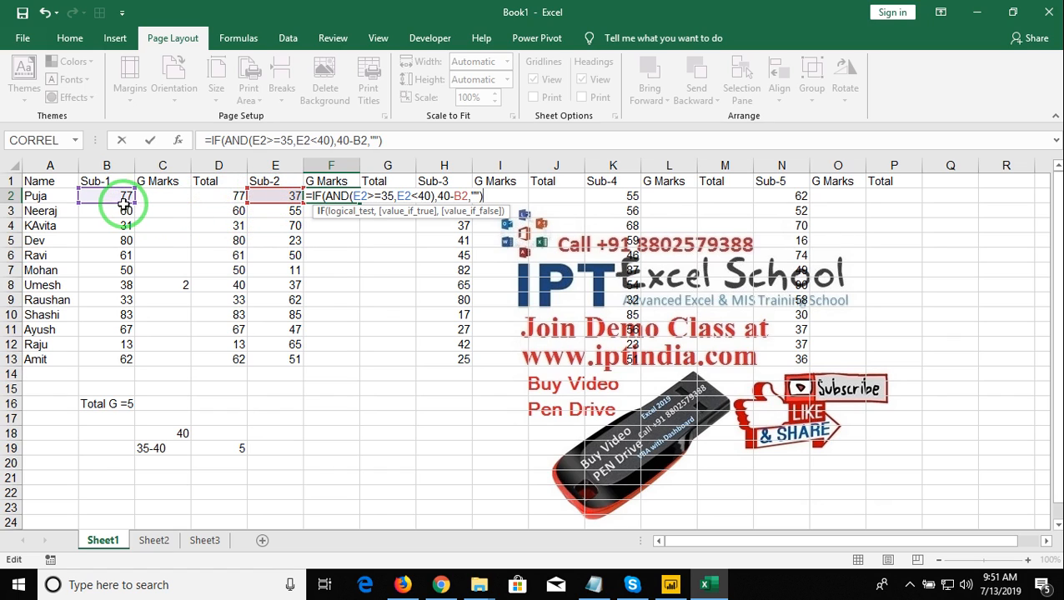
mouse_move(126, 207)
left_mouse_down()
mouse_move(199, 218)
mouse_move(278, 204)
mouse_move(280, 187)
mouse_move(281, 197)
left_mouse_up()
key("ctrl+Return")
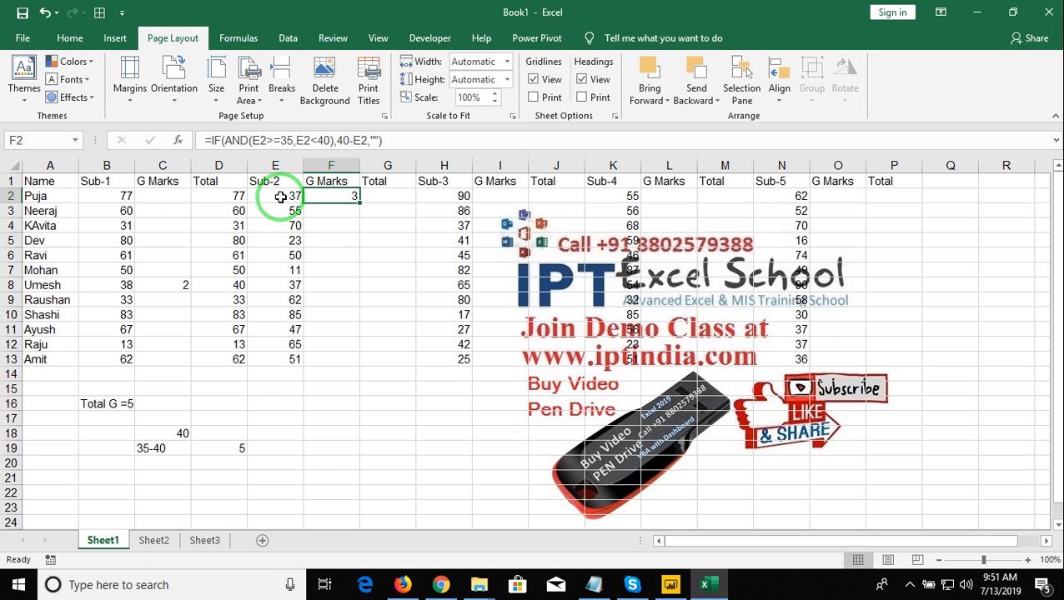
left_click(338, 140)
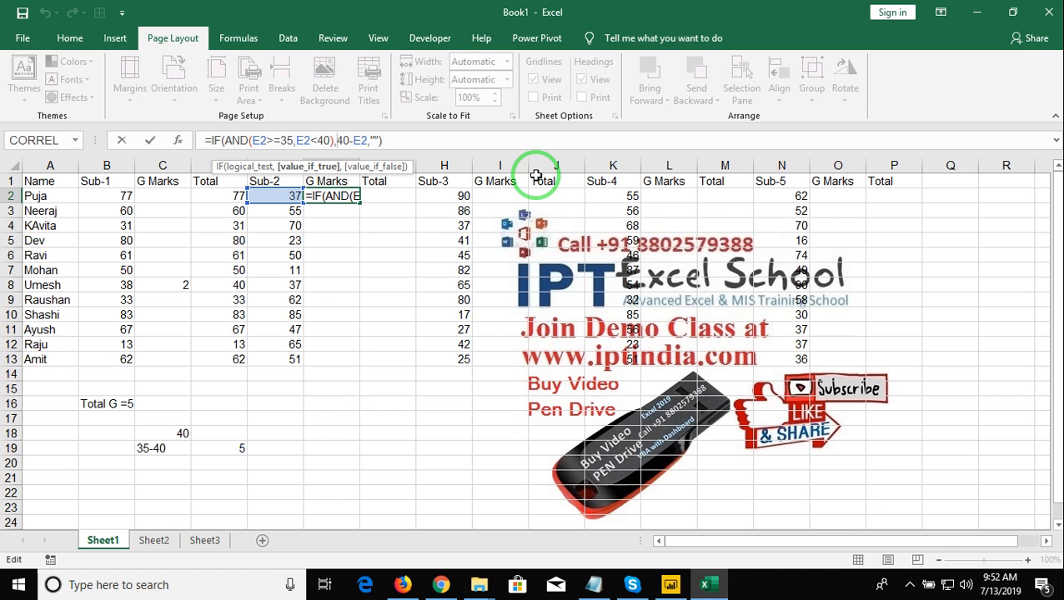
type("sum")
key("Tab")
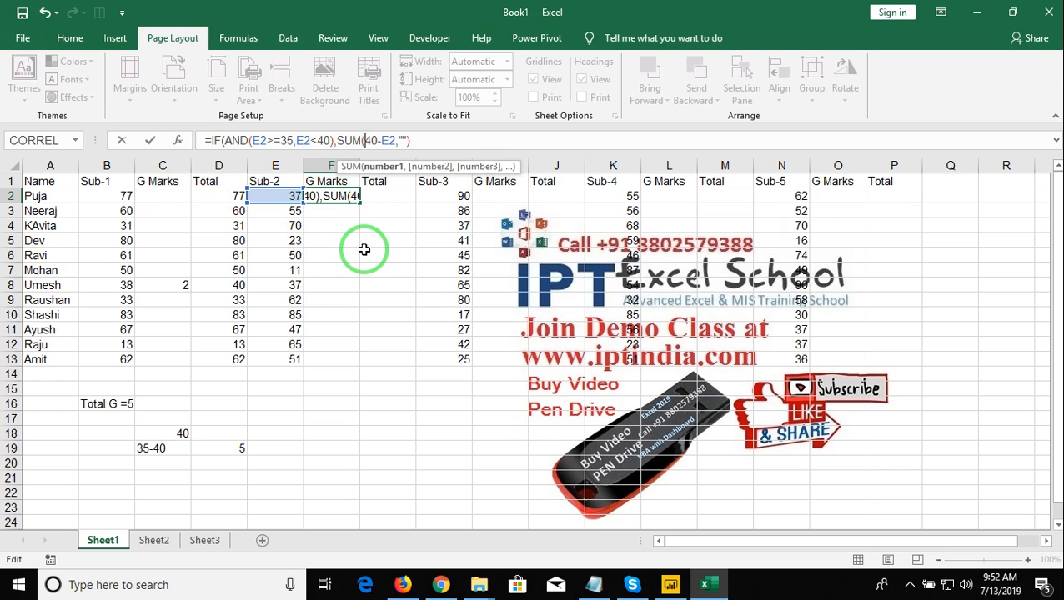
key("BackSpace")
key("BackSpace")
key("BackSpace")
key("BackSpace")
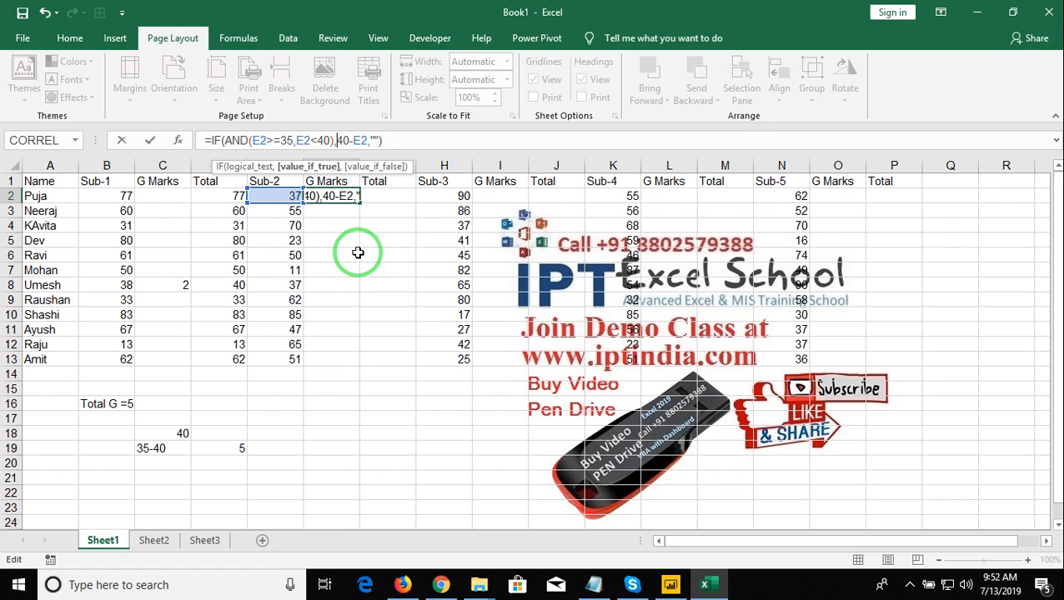
Insert 5-SUM(C2)- before 40-E2 in the F2 formula and enter it
type("5-")
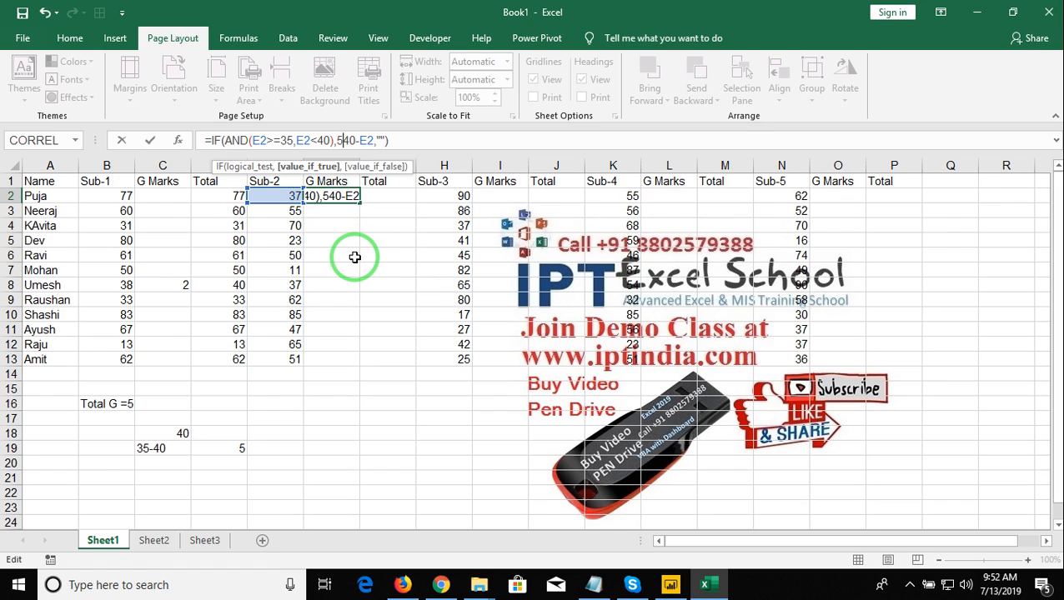
type("sum")
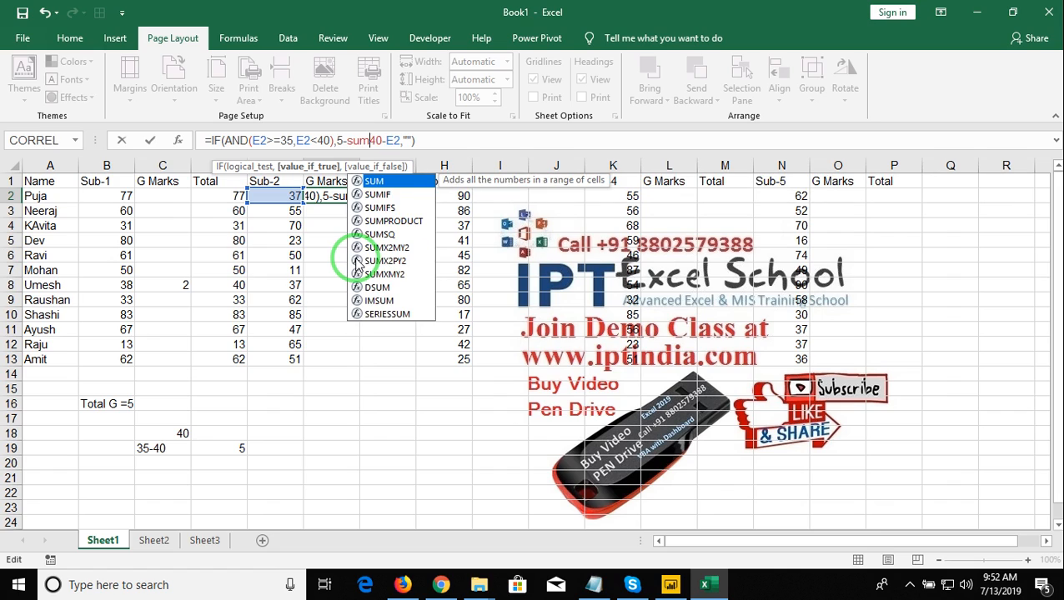
key("Tab")
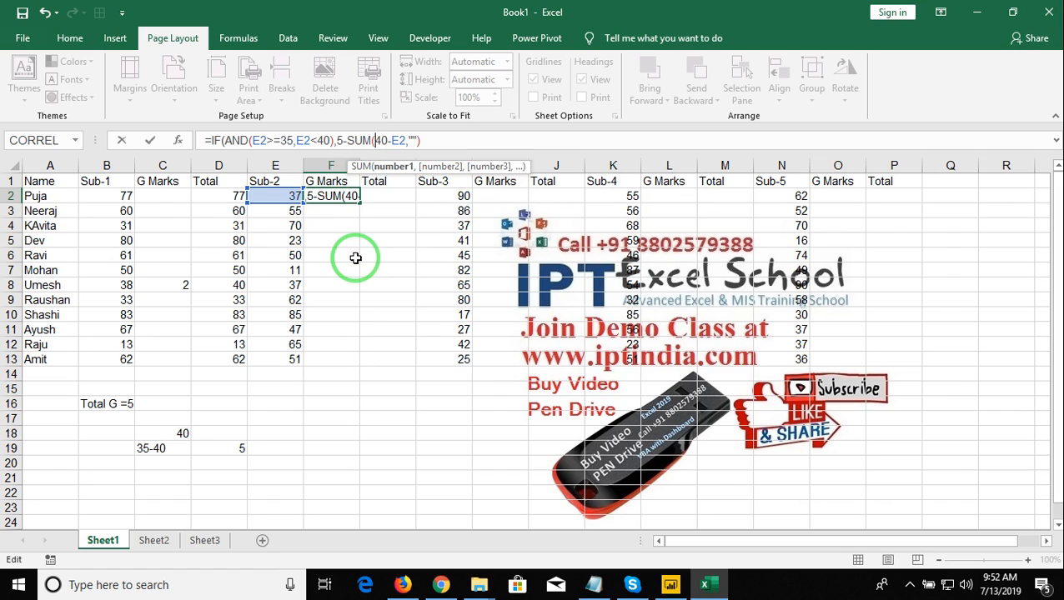
left_click(169, 196)
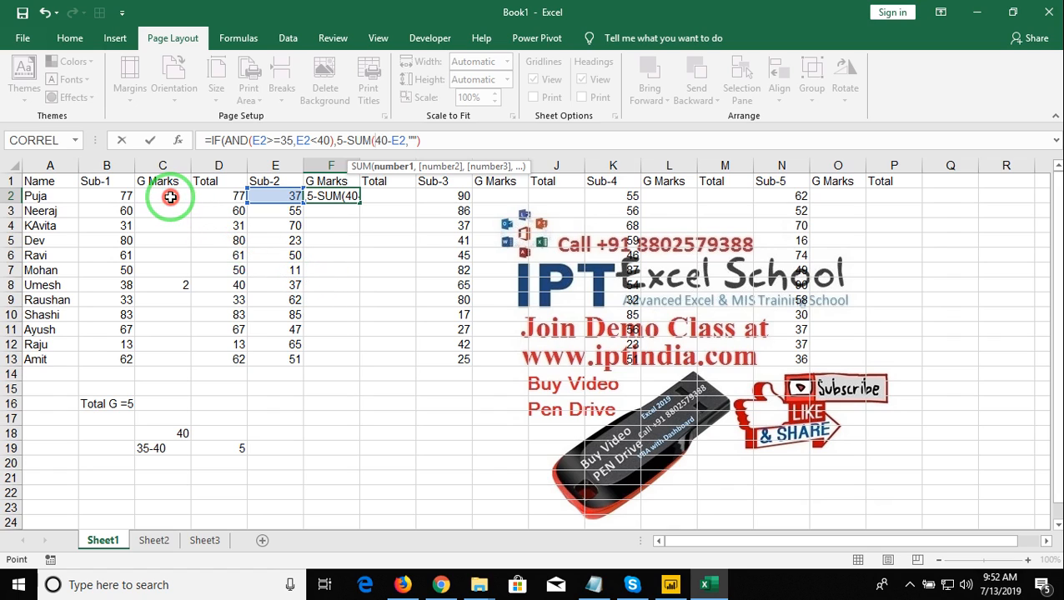
type(")")
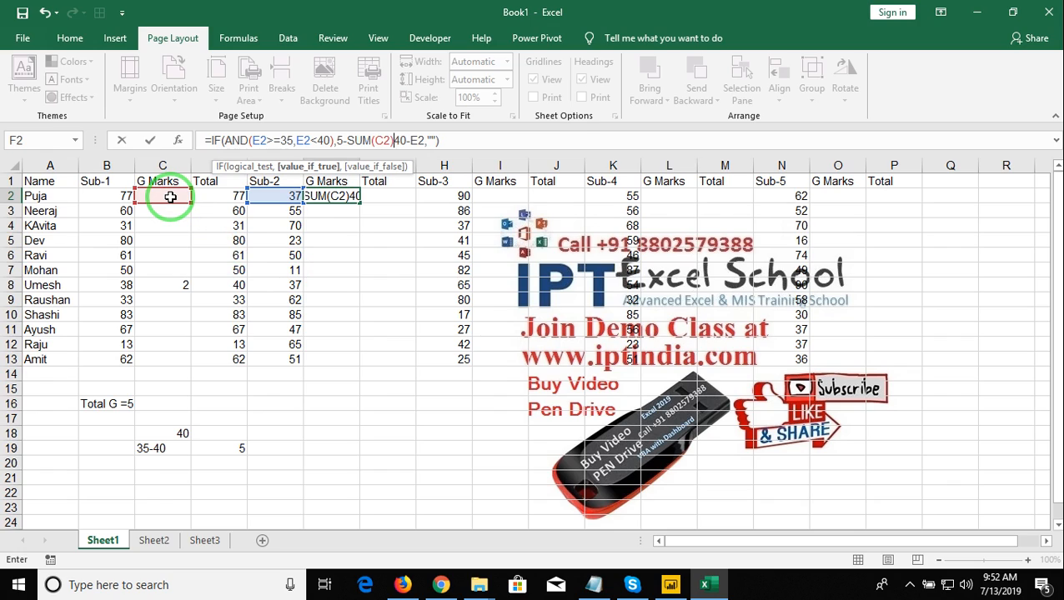
type("-")
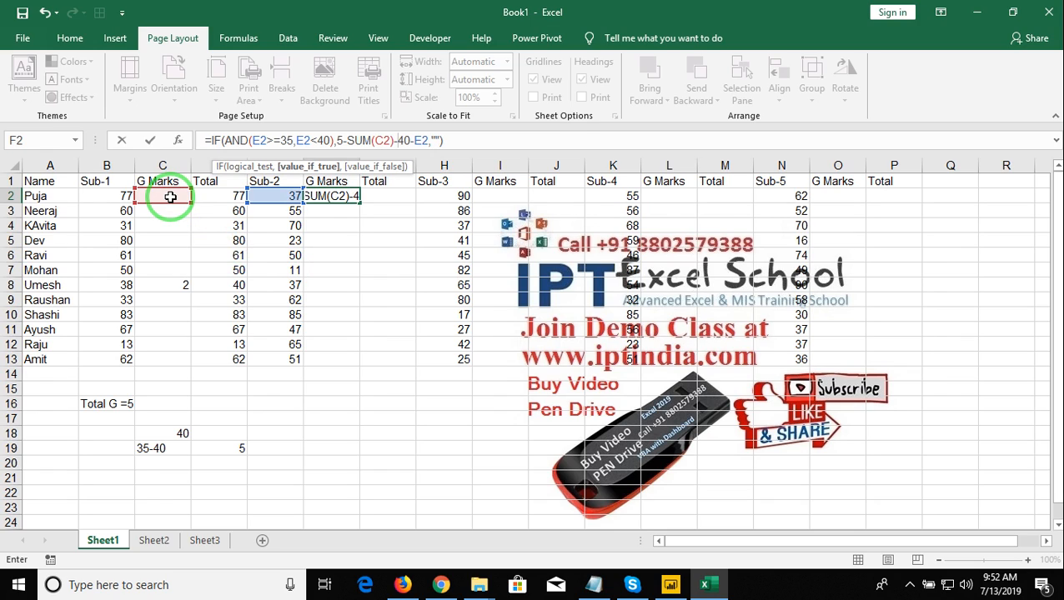
key("Return")
key("Up")
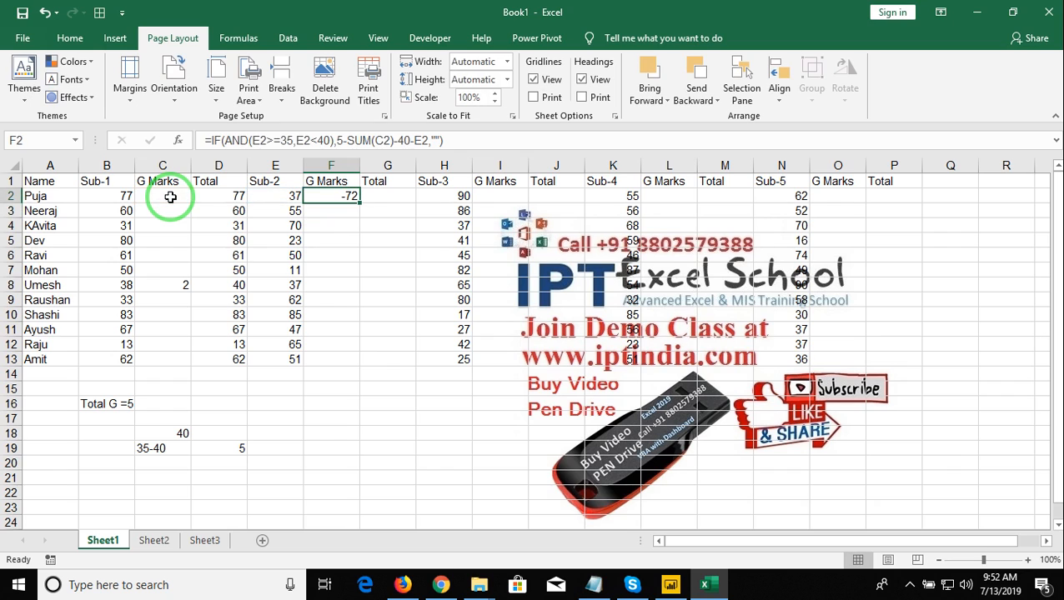
Add parentheses to the F2 formula so its true value reads (5-SUM(C2))-(40-E2), and enter it
left_click(402, 140)
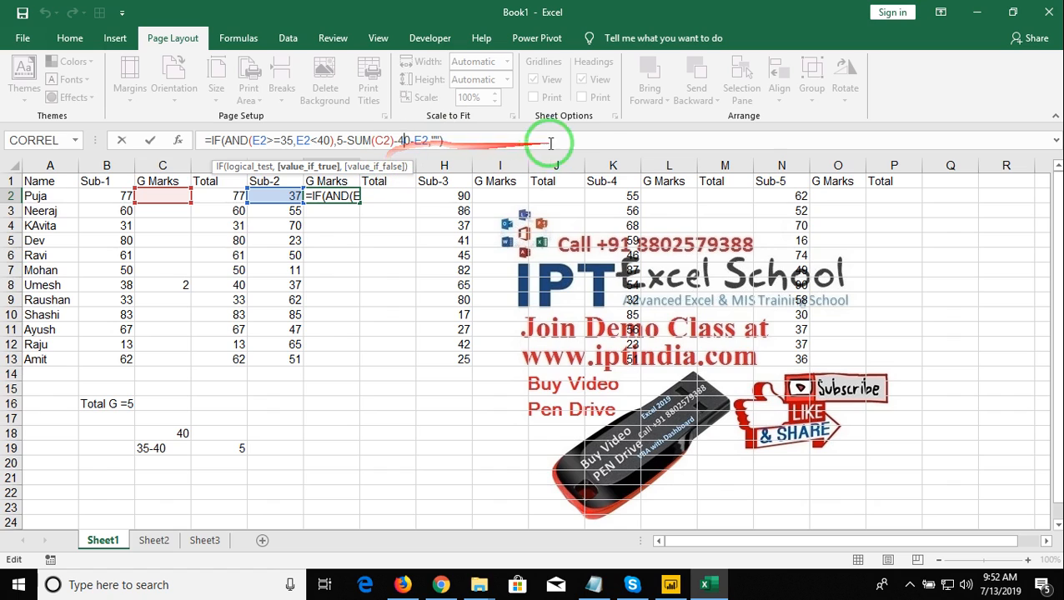
left_click(336, 140)
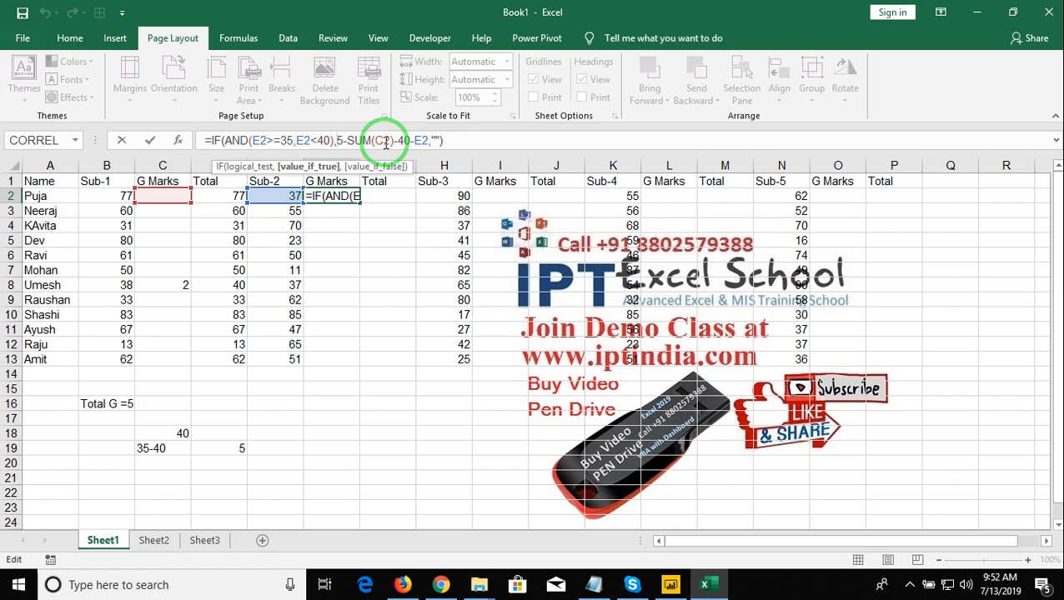
type("(")
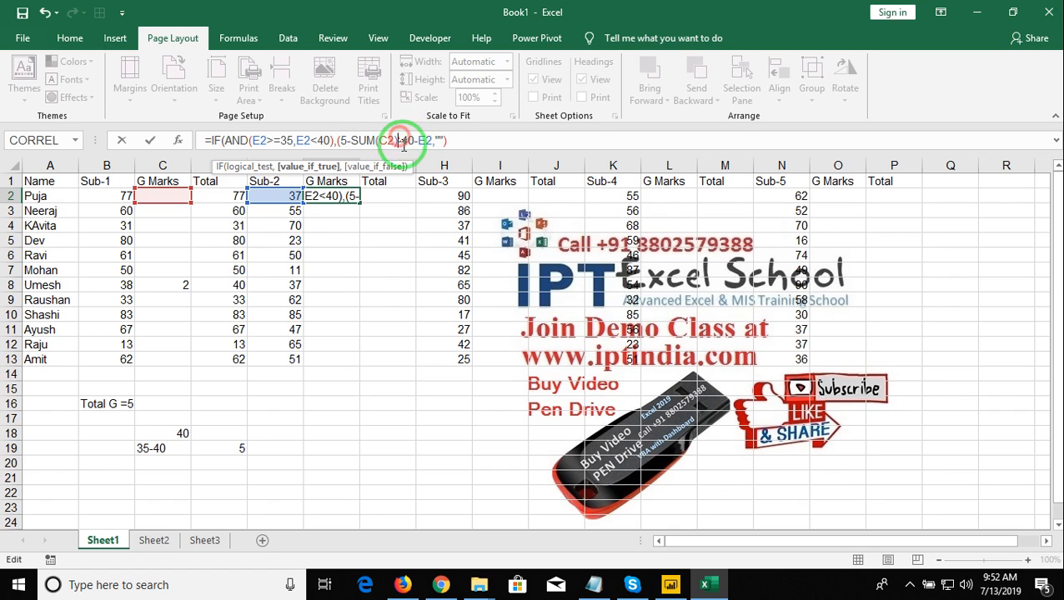
key("Right")
key("Right")
key("Right")
key("Right")
key("Right")
key("Right")
key("Right")
key("Right")
key("Right")
type(")")
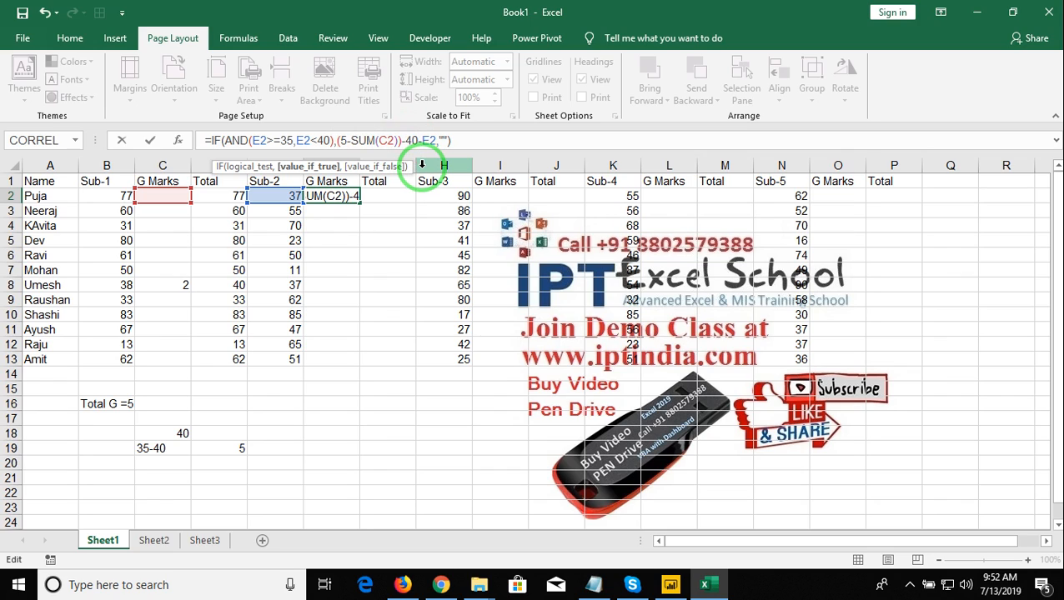
key("Delete")
type("-(")
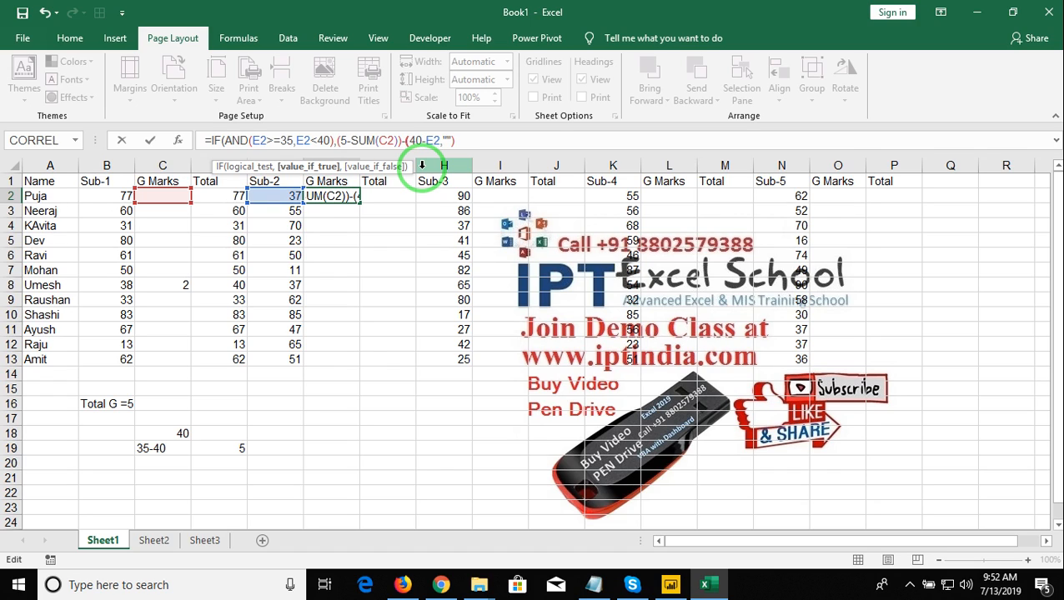
key("Right")
key("Right")
key("Right")
key("Right")
key("Right")
type(")")
key("Return")
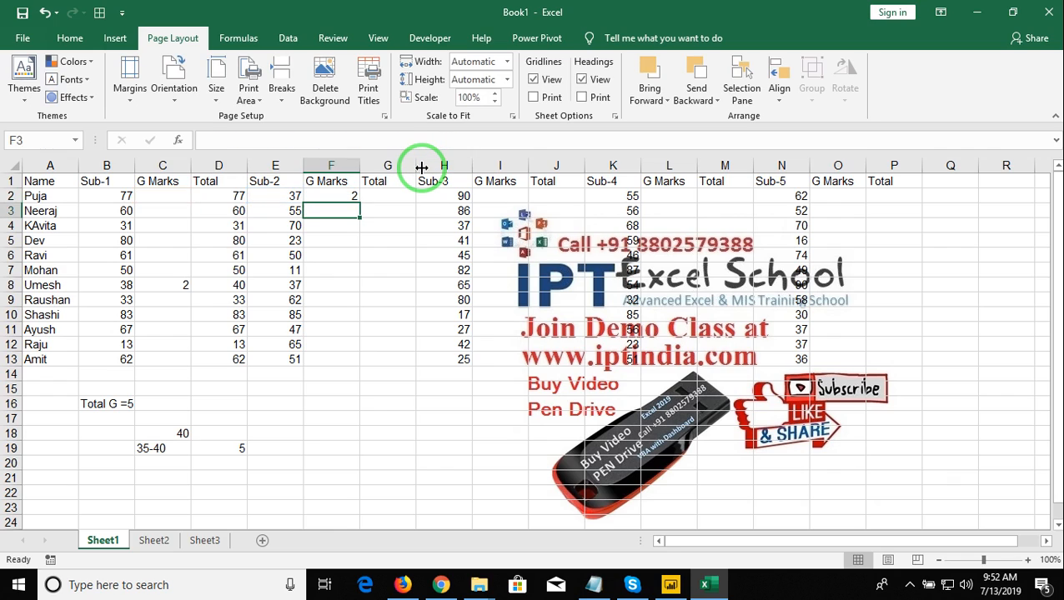
key("Up")
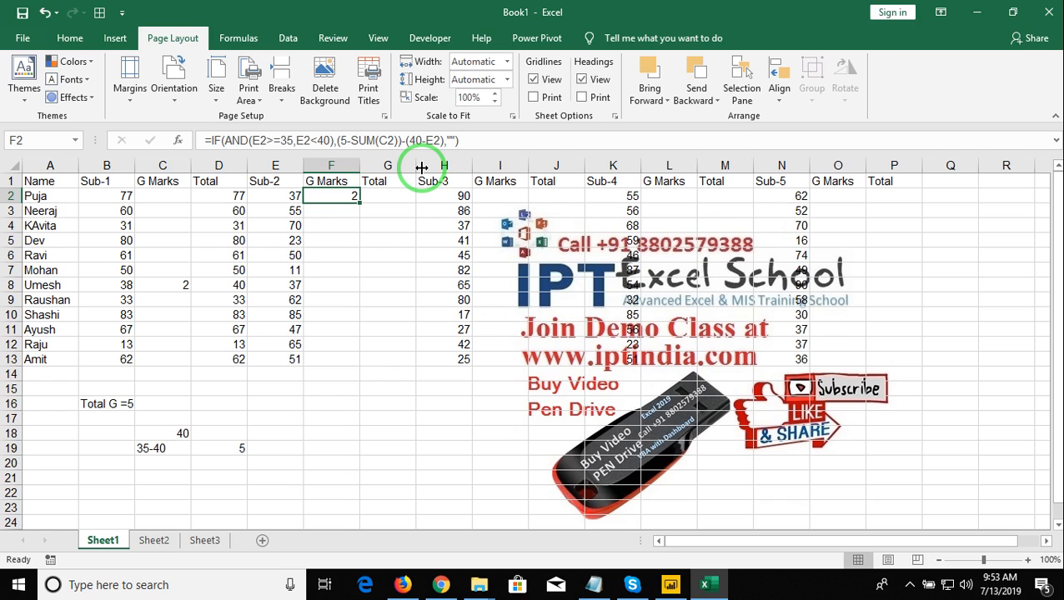
left_click(386, 142)
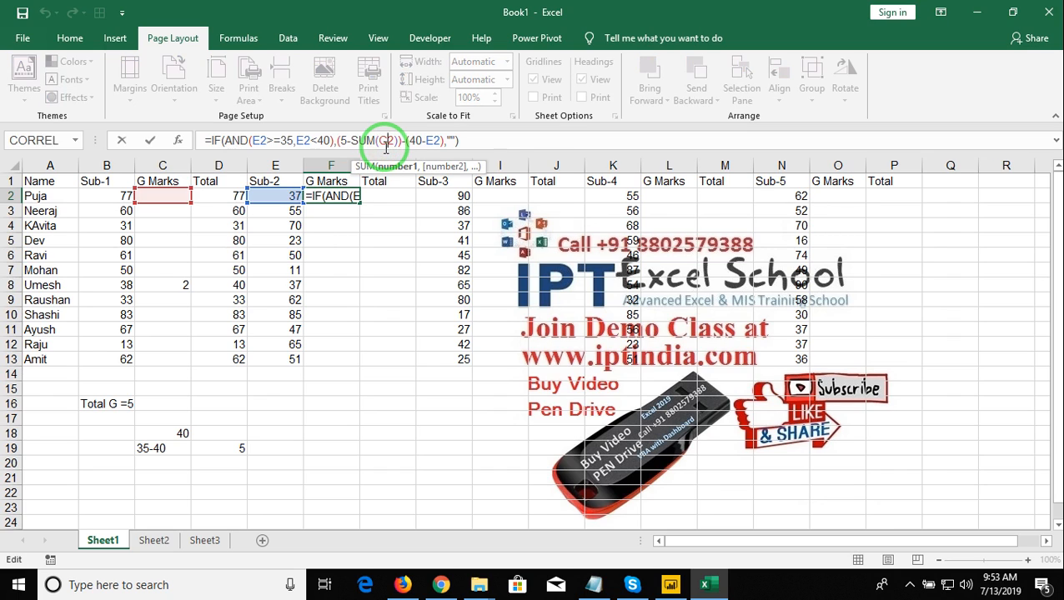
left_click(434, 142)
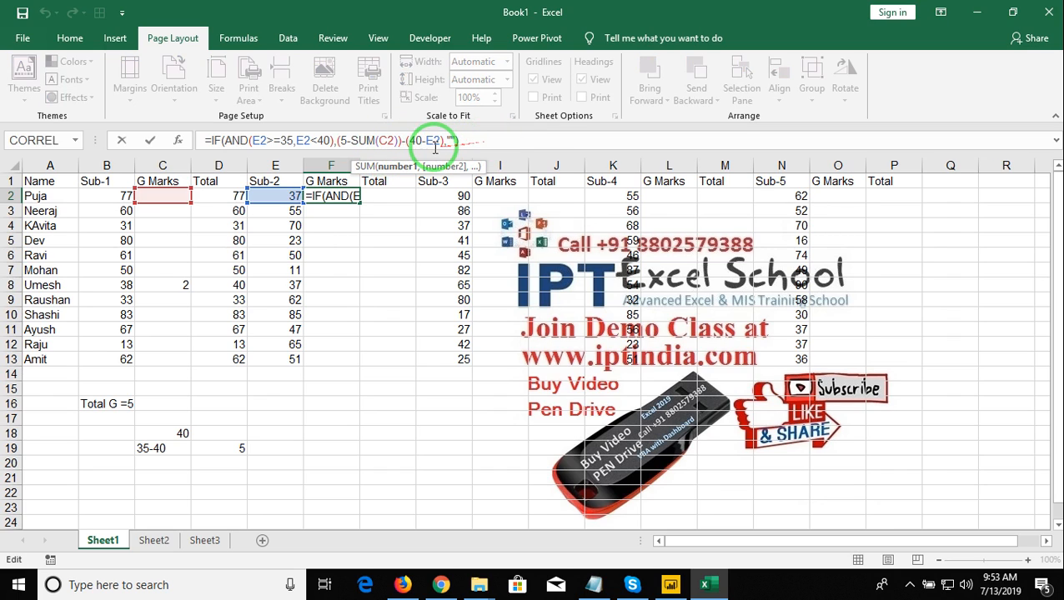
left_click(405, 142)
key("BackSpace")
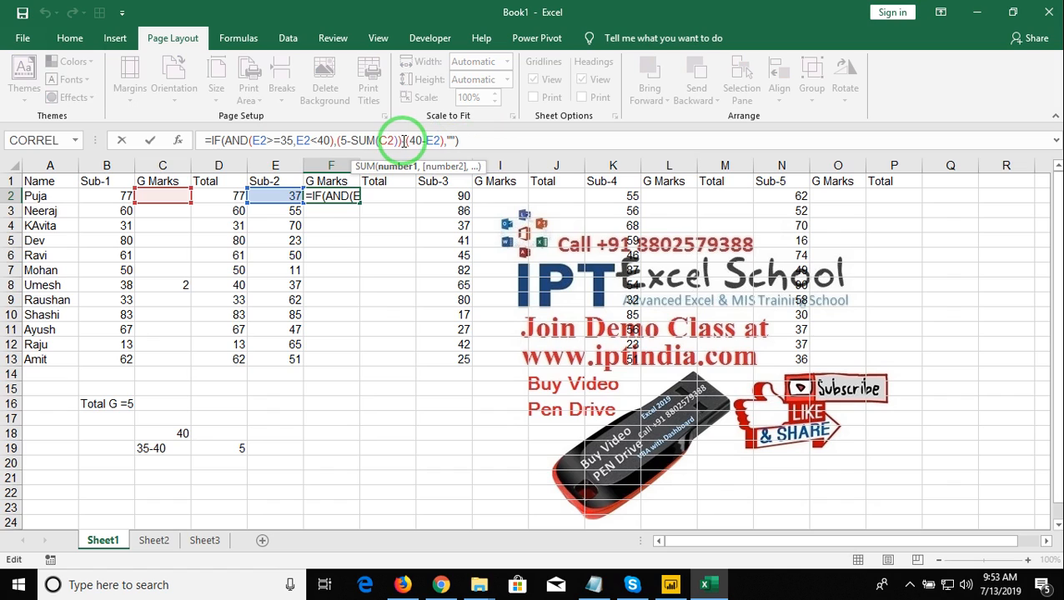
type("-")
key("ctrl+Return")
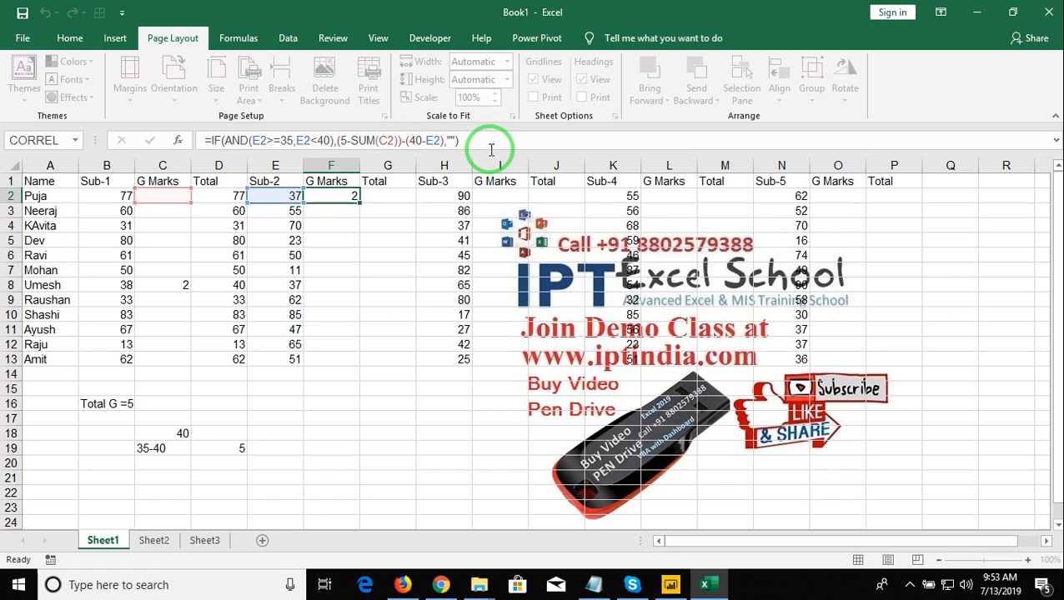
Delete everything after the AND test and its comma in the F2 formula, leaving =IF(AND(E2>=35,E2<40),
left_click(340, 142)
key("Delete")
key("Delete")
key("Delete")
key("Delete")
key("Delete")
key("Delete")
key("Delete")
key("Delete")
key("Delete")
key("Delete")
key("Delete")
key("Delete")
key("Delete")
key("Delete")
key("Delete")
key("Delete")
key("Delete")
key("Delete")
key("Delete")
key("Delete")
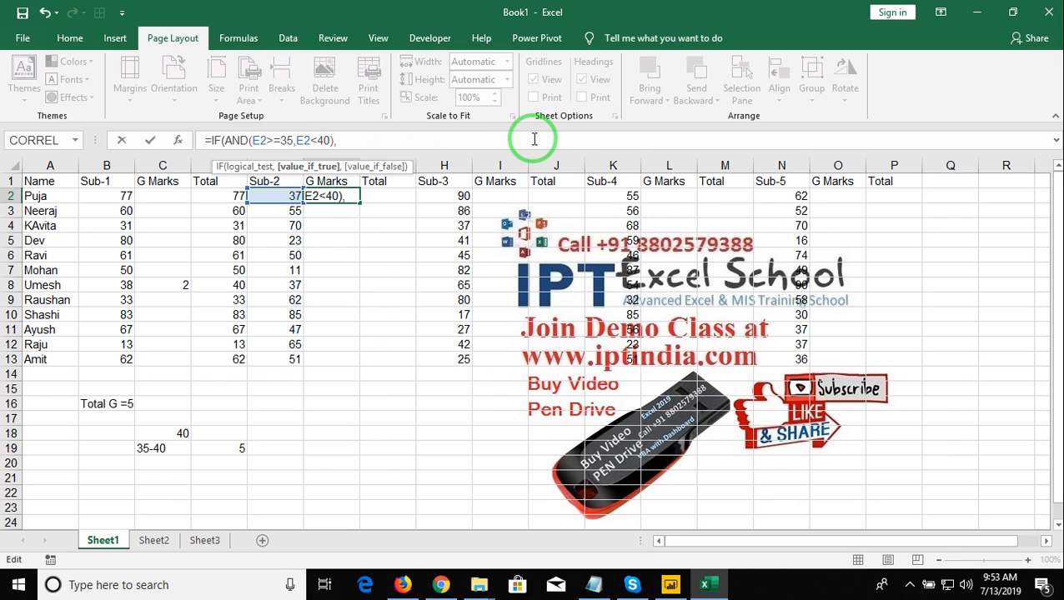
type("if")
key("Tab")
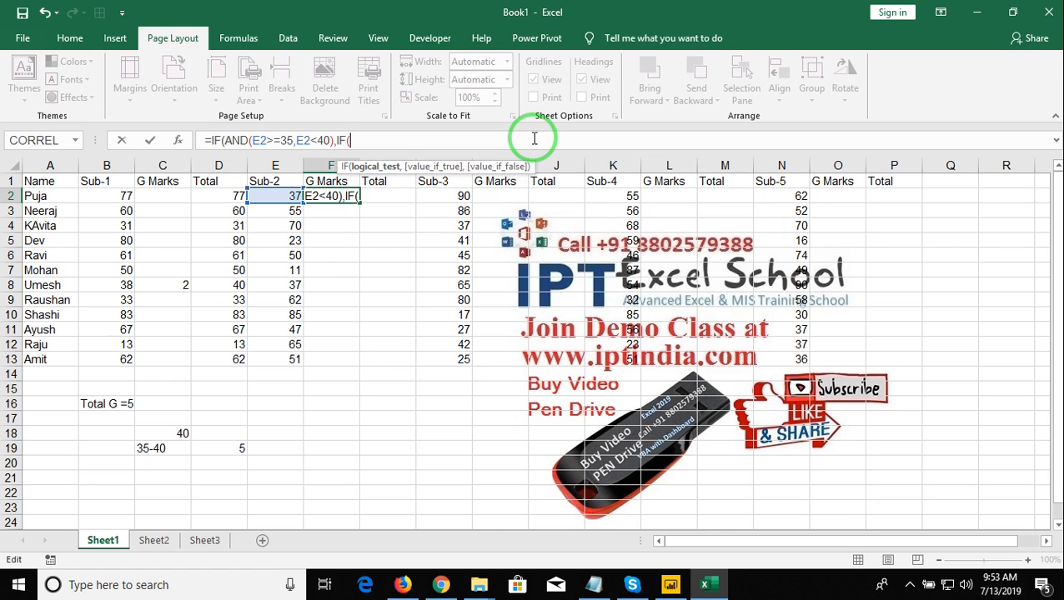
key("BackSpace")
key("BackSpace")
key("BackSpace")
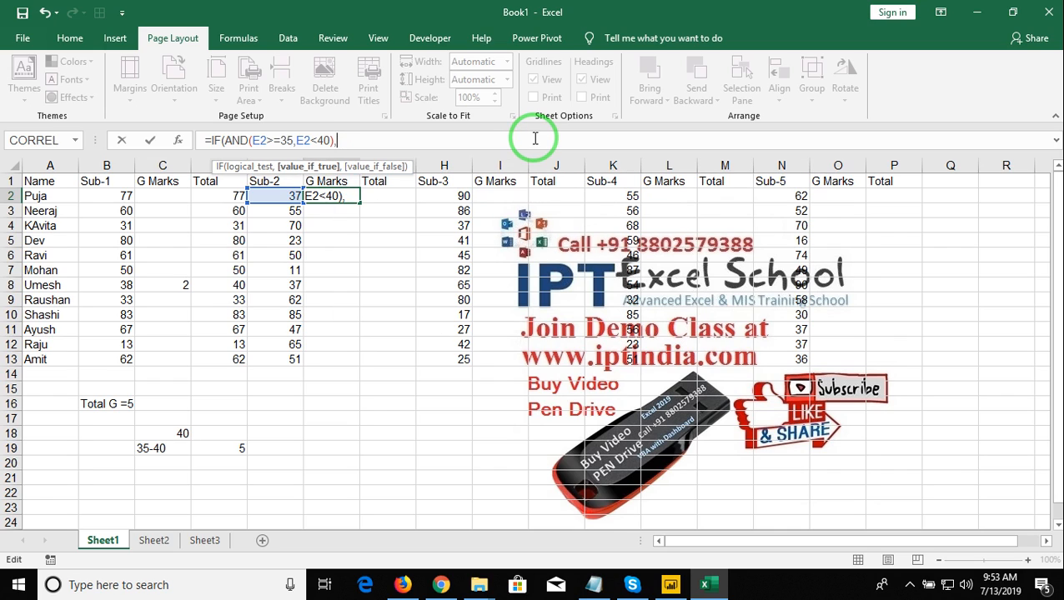
Reopen the AND test in the F2 formula and add SUM(C2)>=5 as its third condition
key("BackSpace")
key("BackSpace")
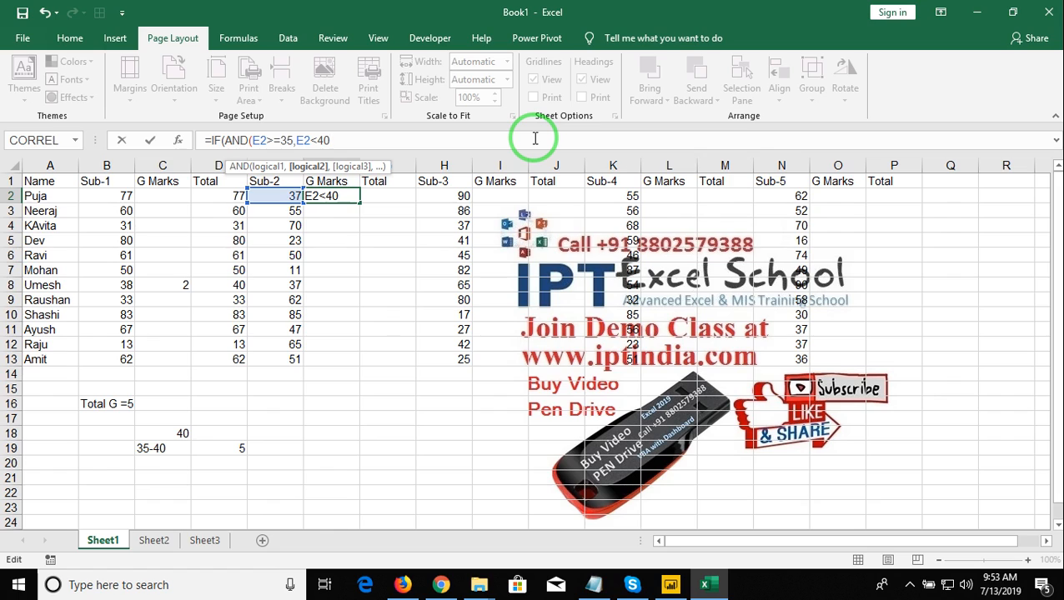
type(",")
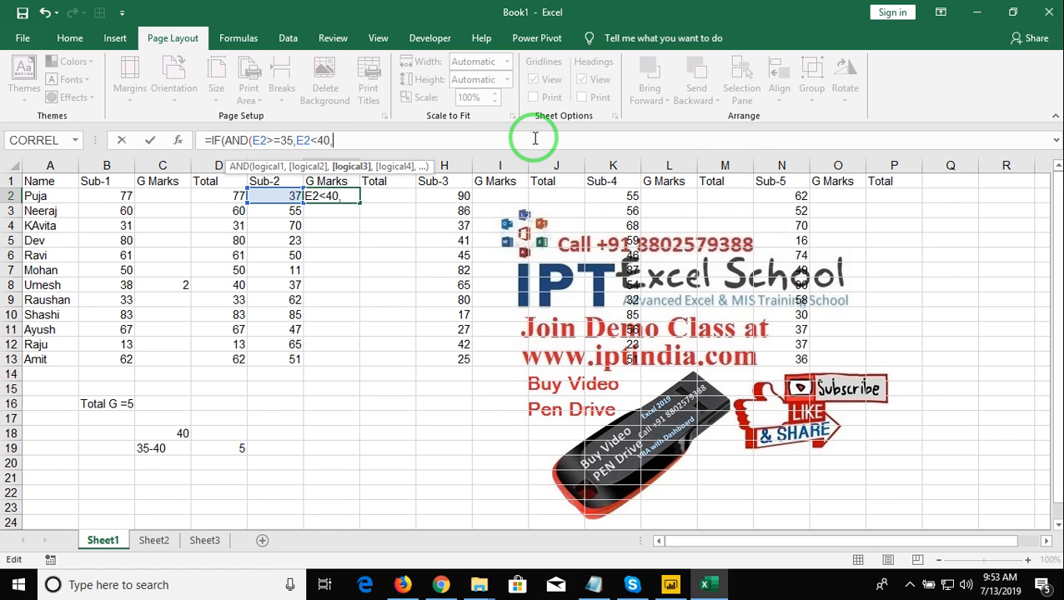
type("sum")
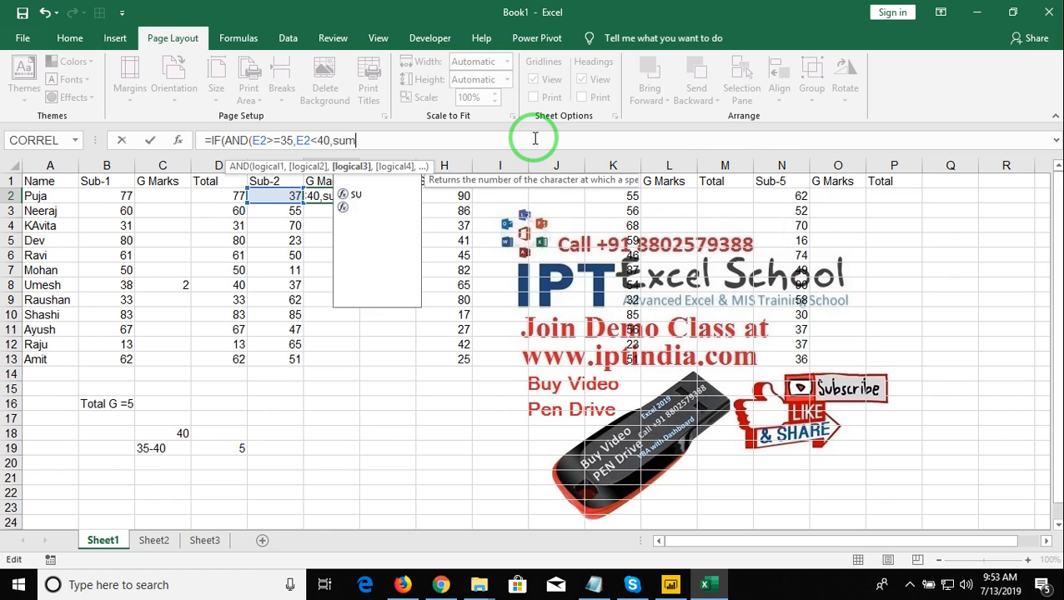
key("Tab")
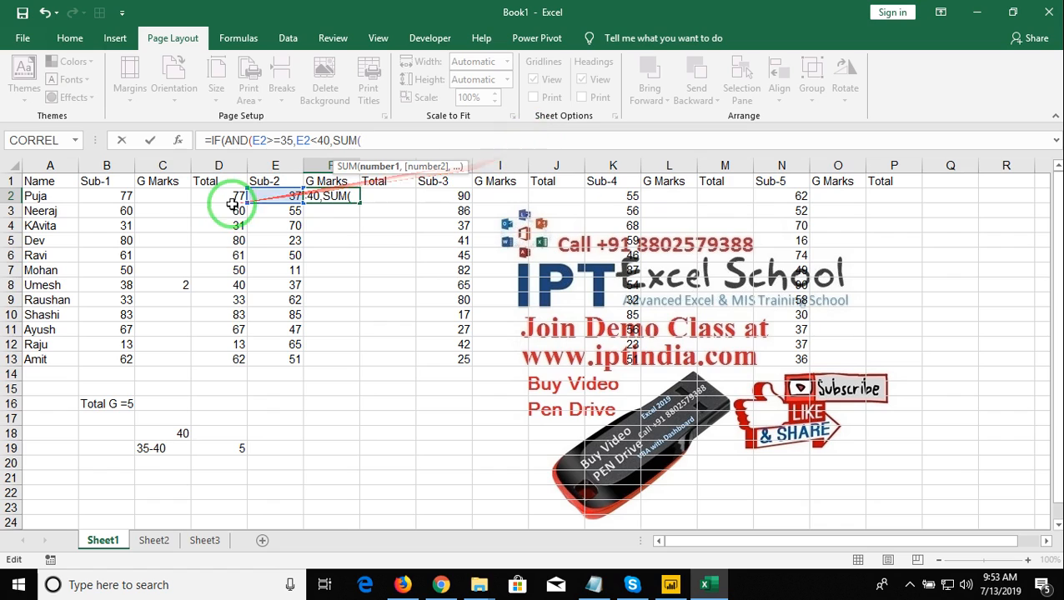
left_click(157, 195)
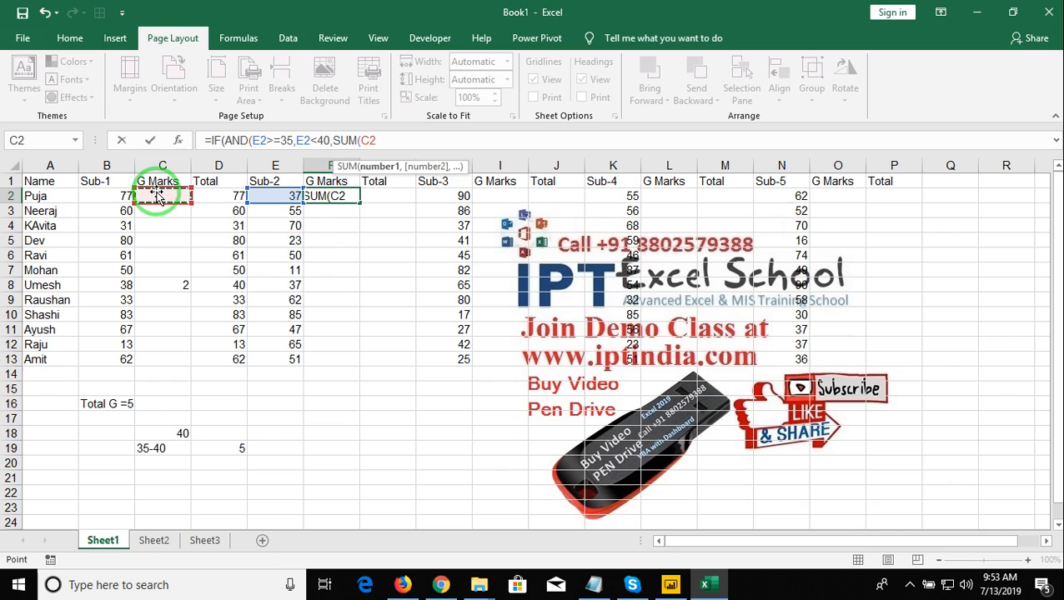
type(")")
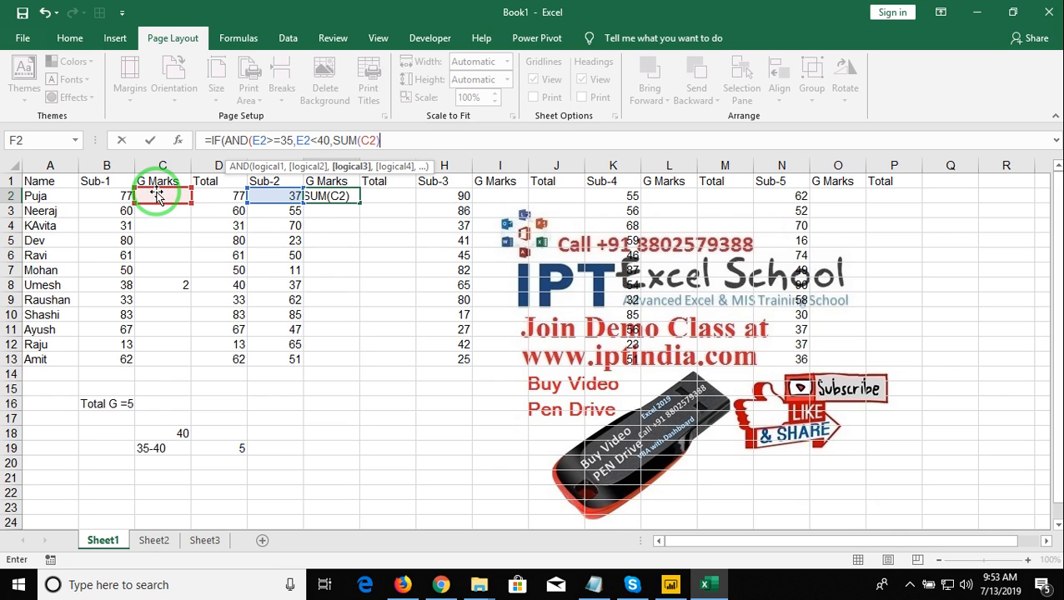
type(">=5,")
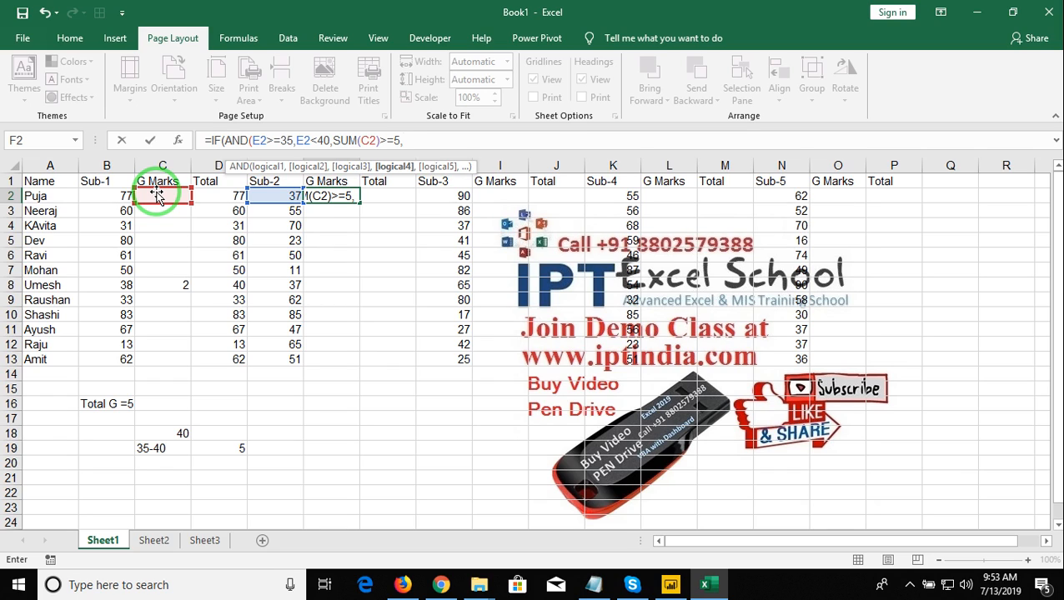
Append an empty string "" and the parenthesised difference (40-E2) as the following arguments of the F2 formula
type("\"\"")
type(",")
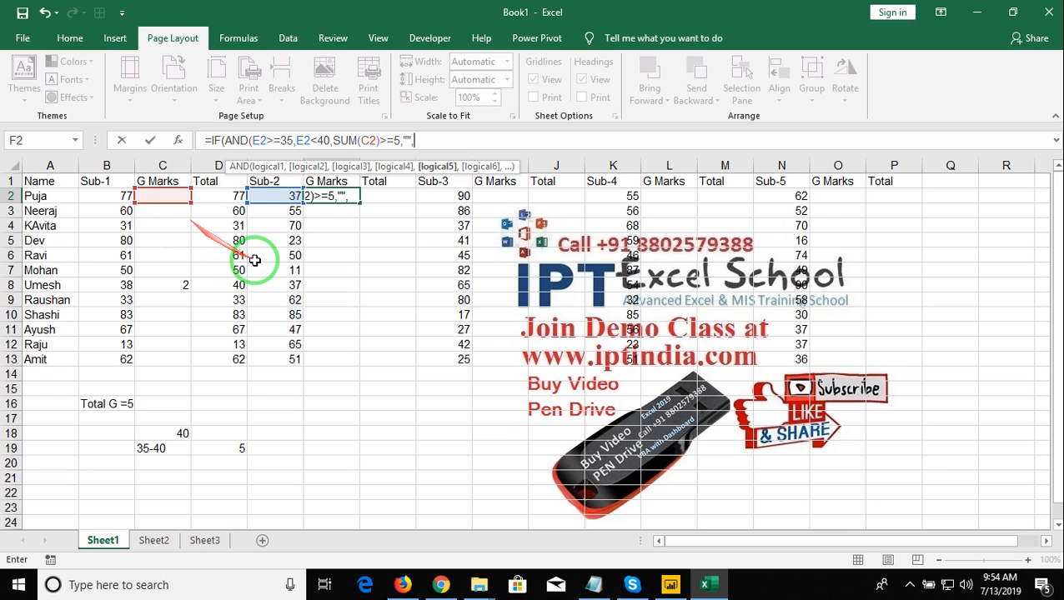
left_click(266, 196)
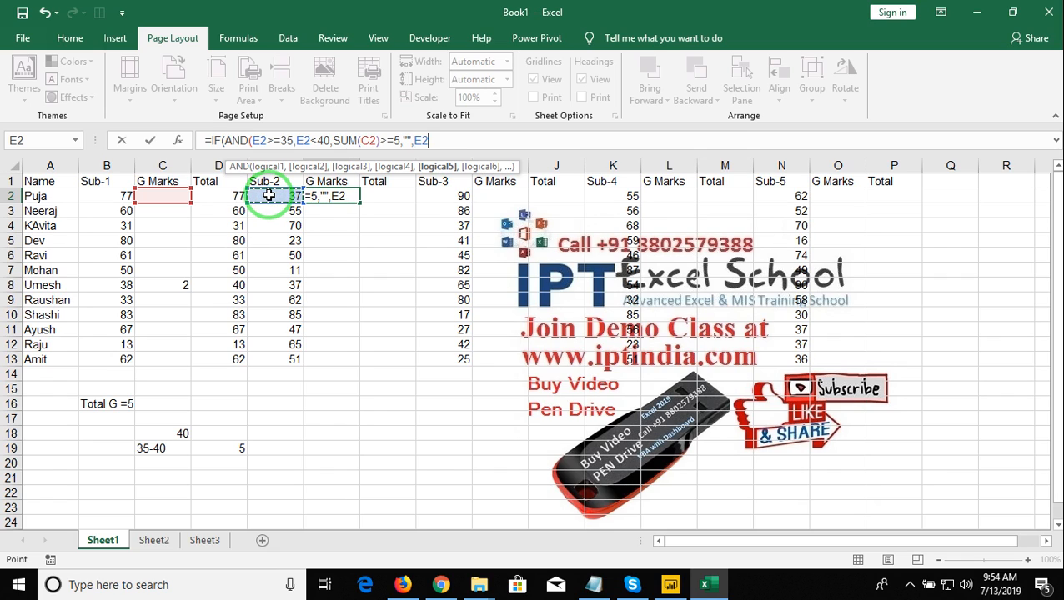
key("BackSpace")
key("BackSpace")
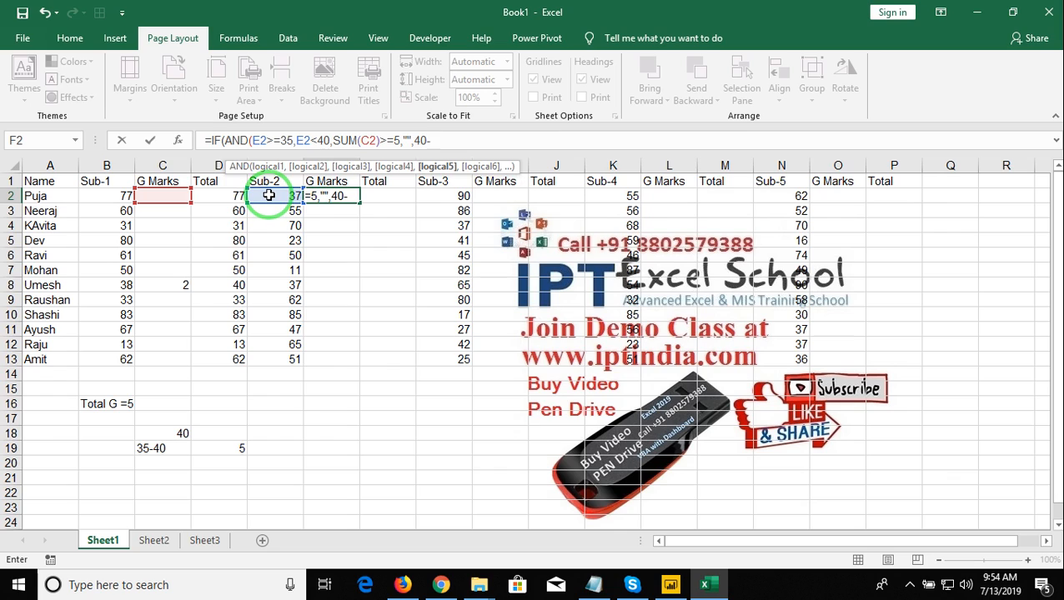
left_click(271, 194)
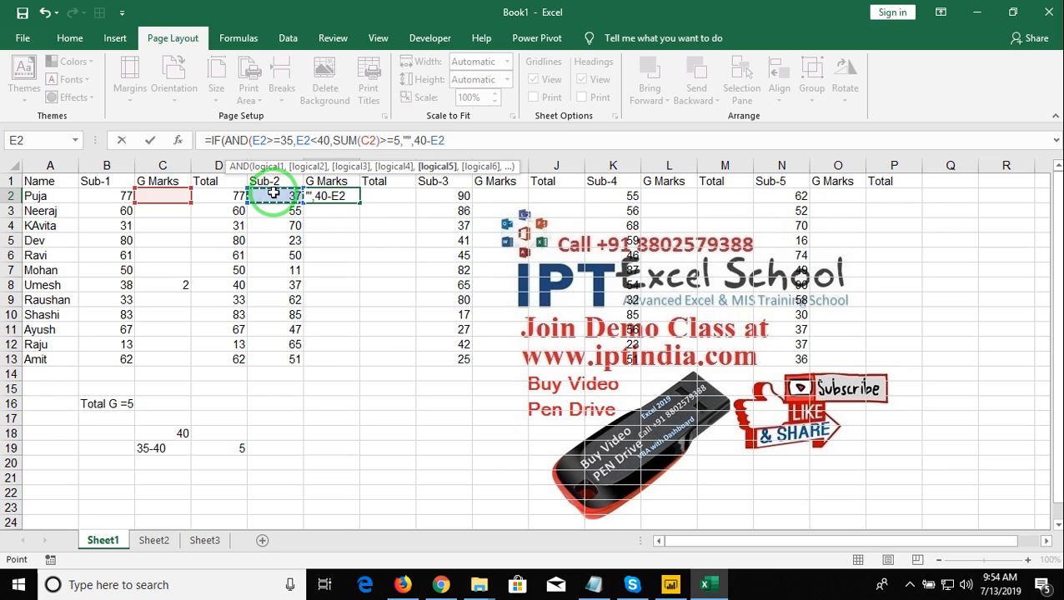
left_click(415, 141)
type("(")
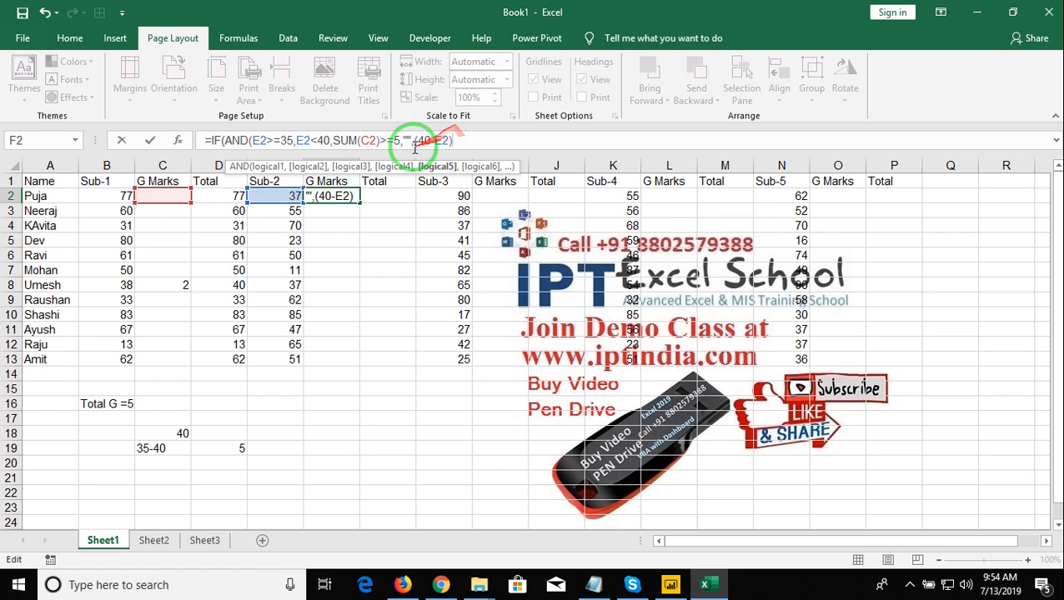
Change the grace-marks condition in the F2 formula to SUM(C2)<5
left_click(390, 140)
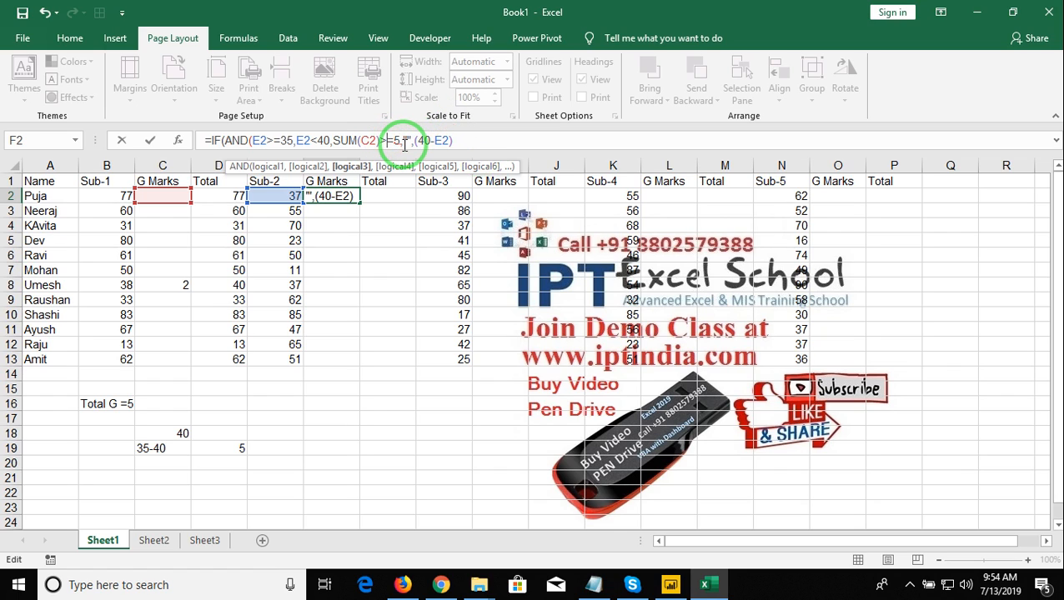
key("BackSpace")
type("<")
key("Delete")
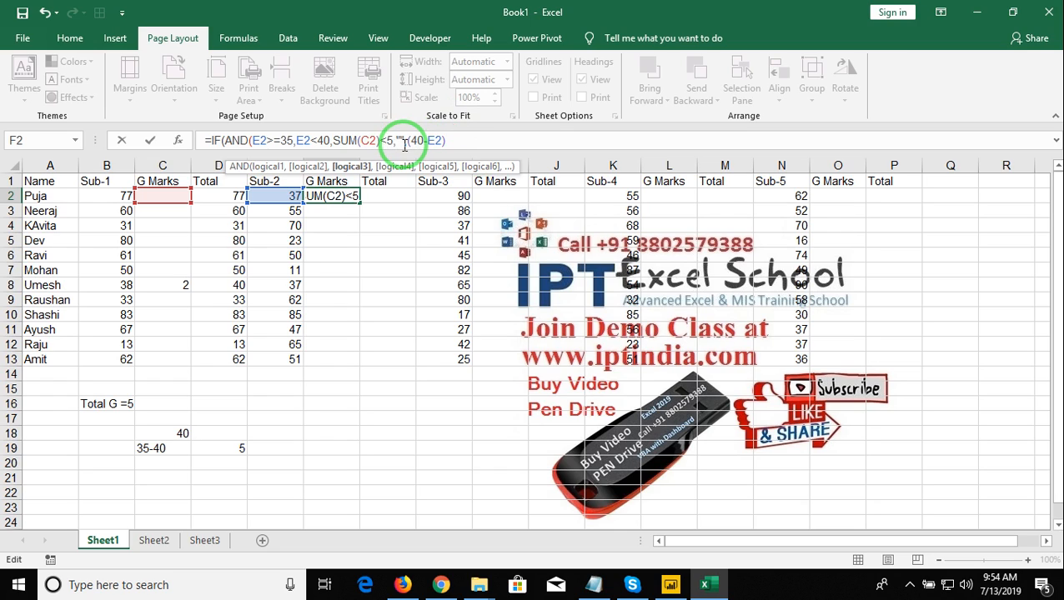
Extend the (40-E2) condition in the F2 formula to (40-E2)<=SUM(C2) and close the AND test
left_click(450, 141)
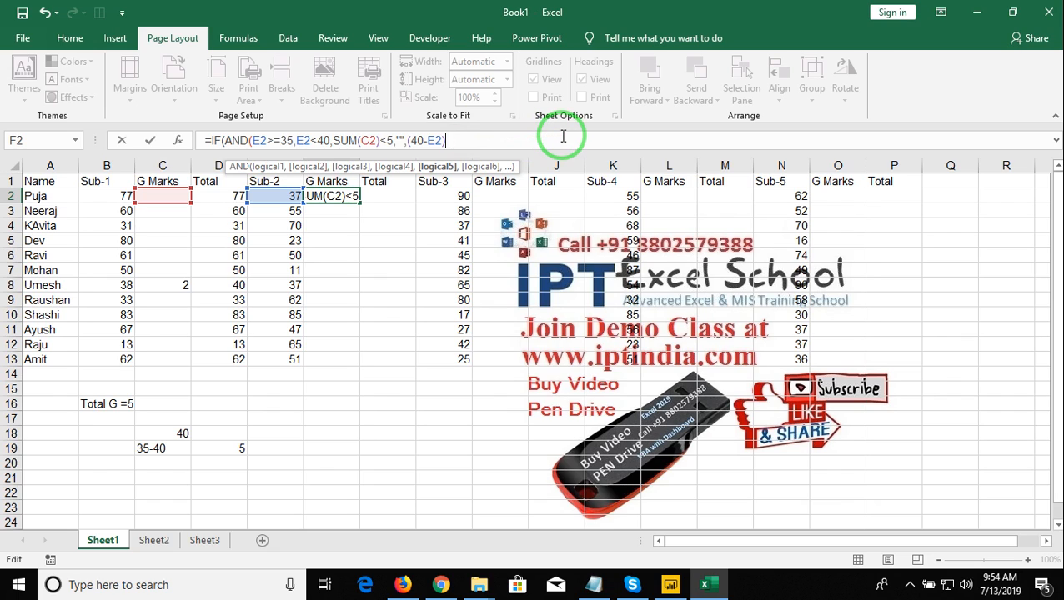
type("-")
type("sum")
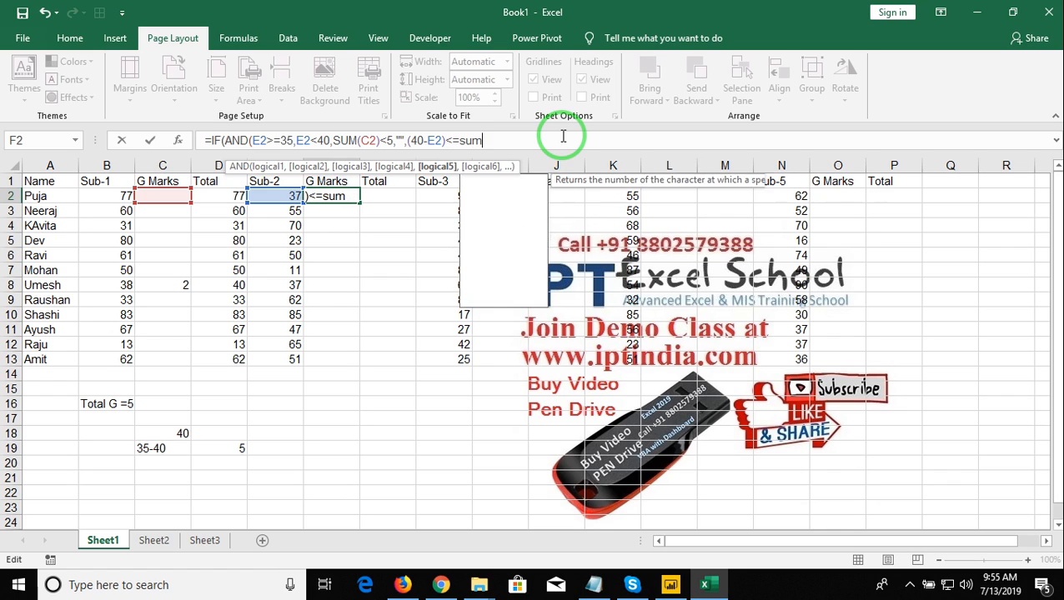
key("Tab")
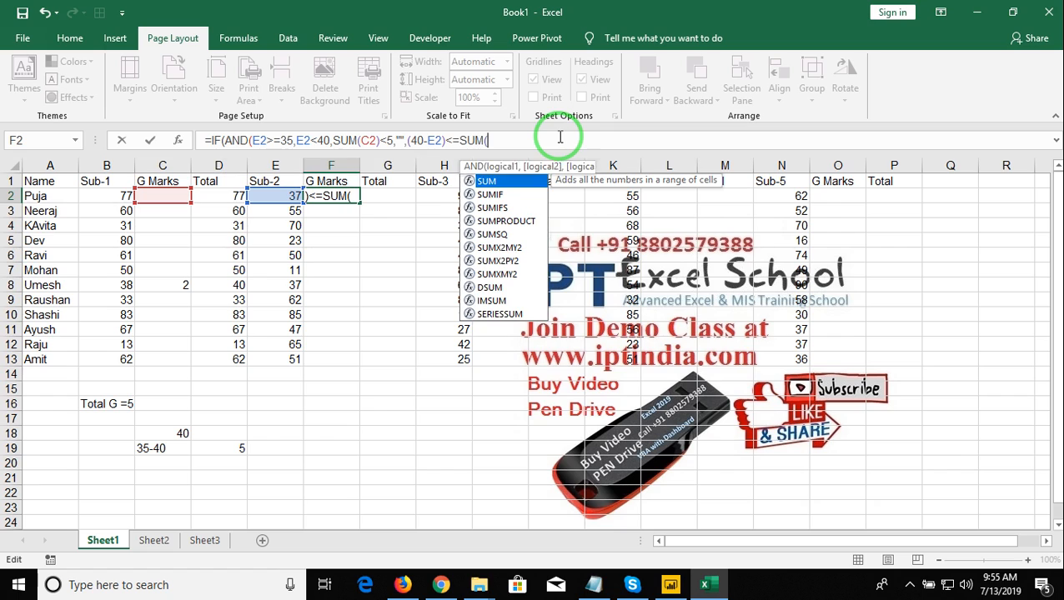
left_click(178, 195)
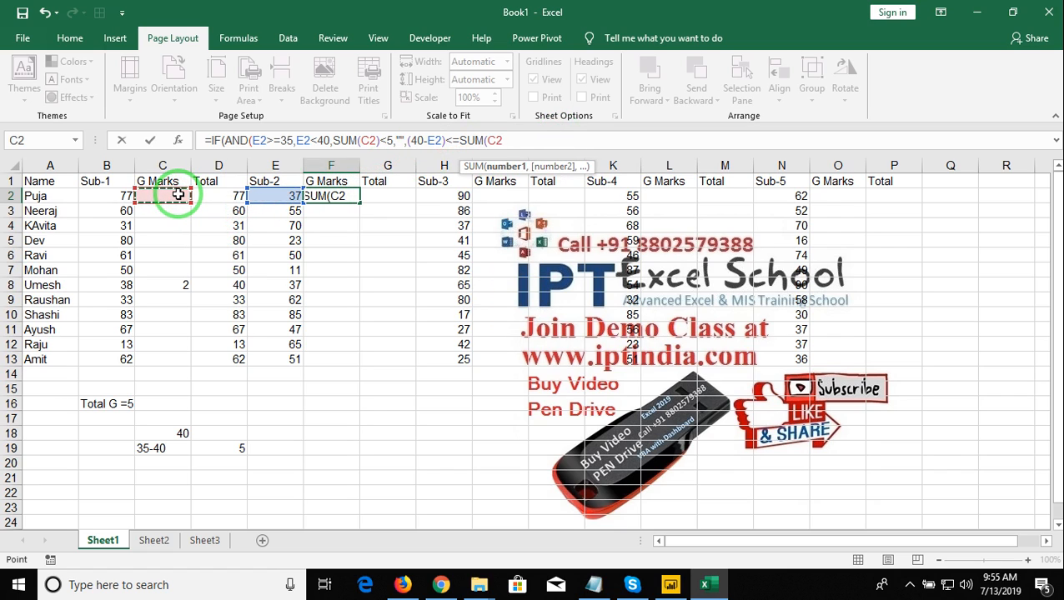
type(")")
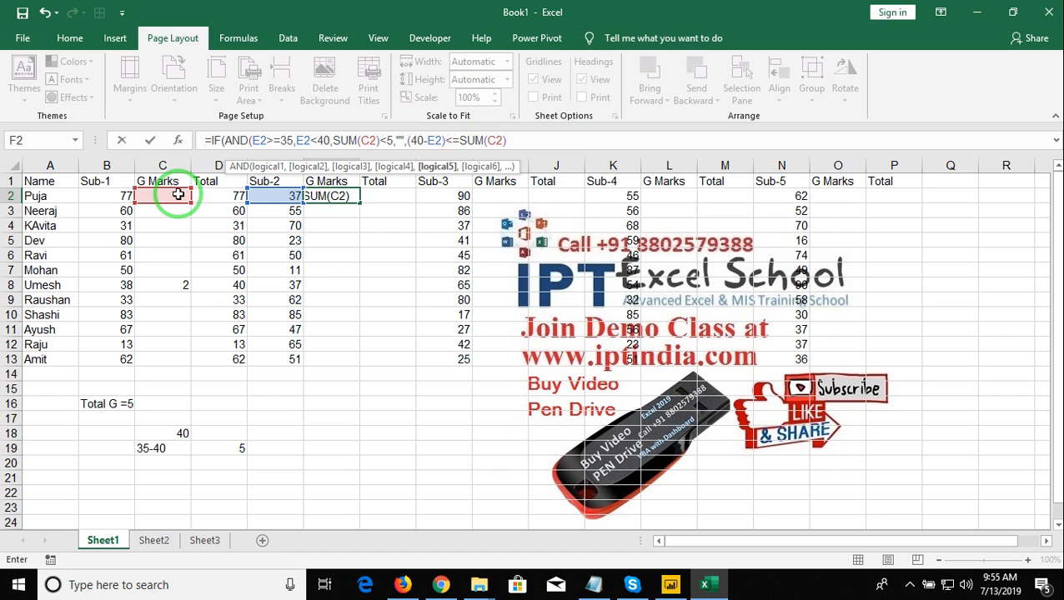
type("),")
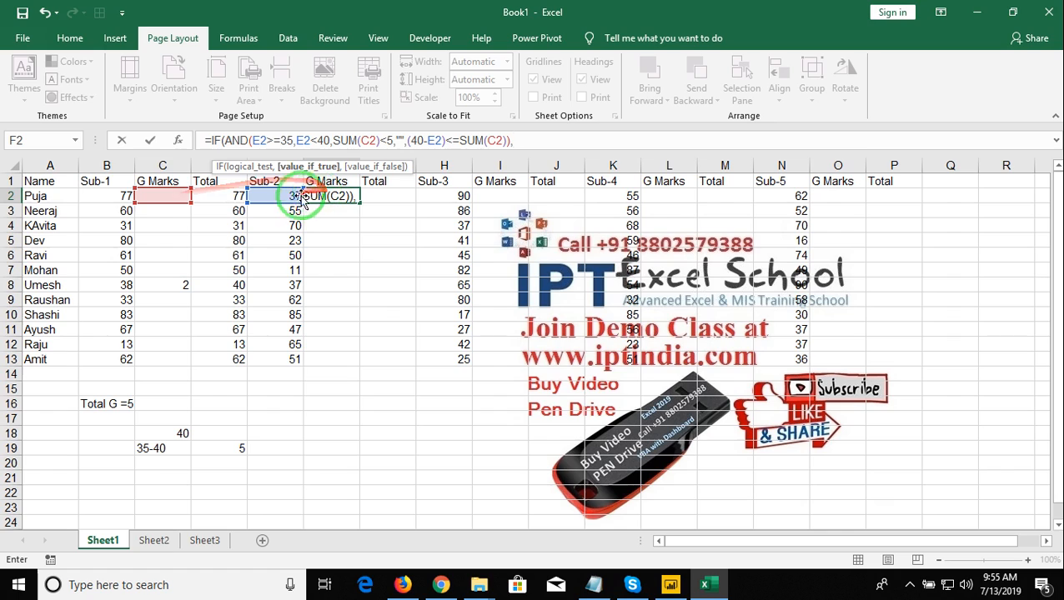
Complete the F2 formula with 40-E2 as the value if true and an empty string "" as the value if false
type("4")
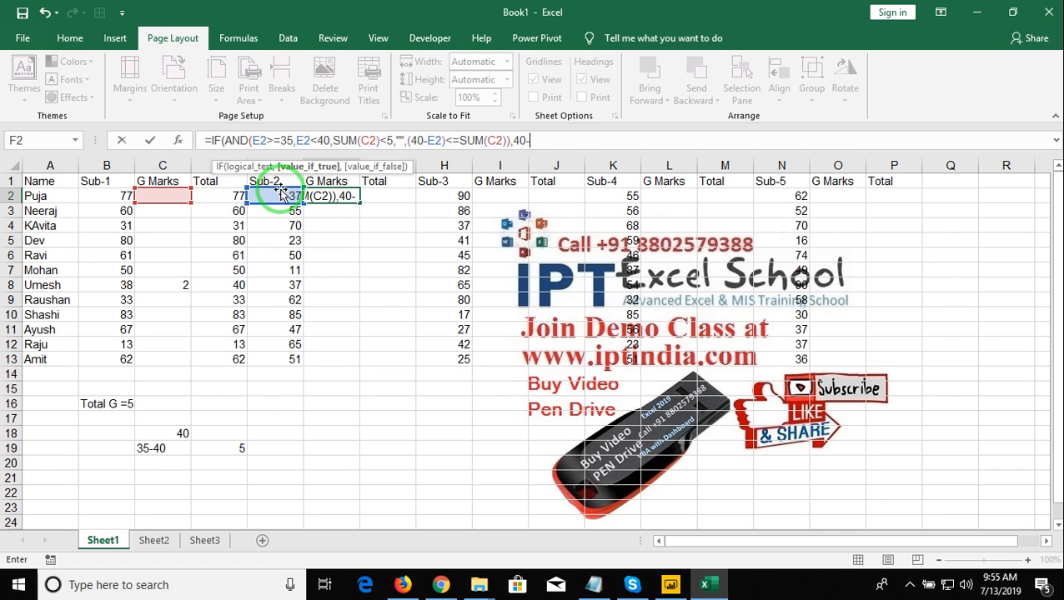
type("0-")
left_click(283, 195)
type(",\"\"")
key("Return")
key("Return")
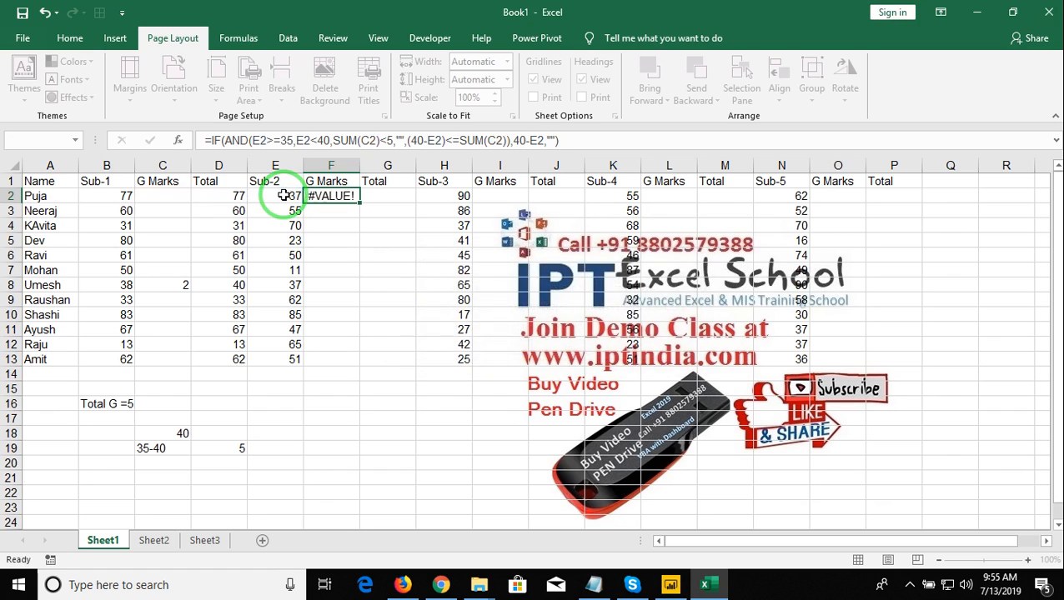
key("Up")
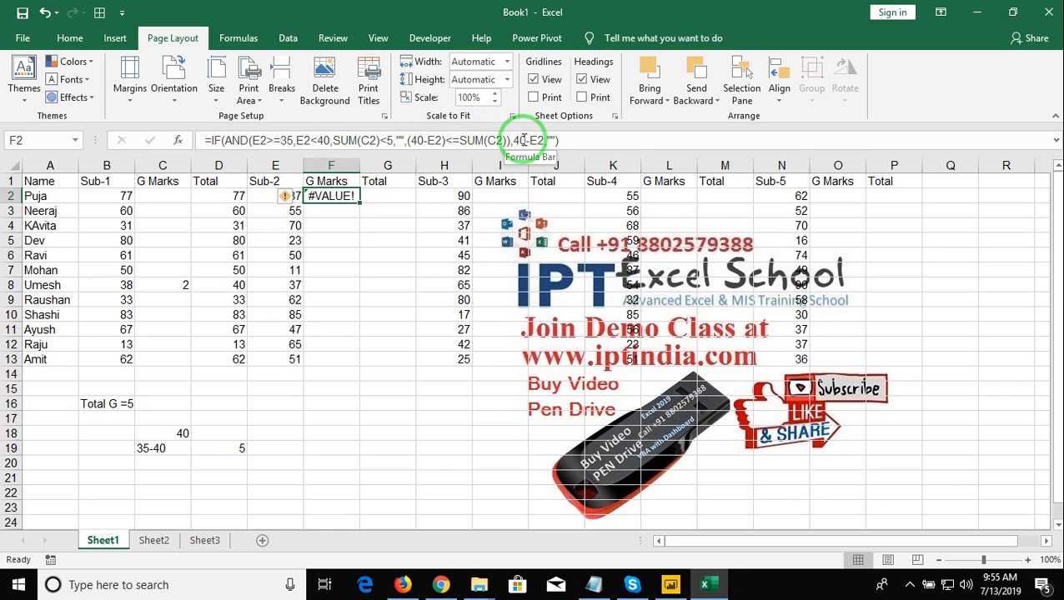
left_click(426, 141)
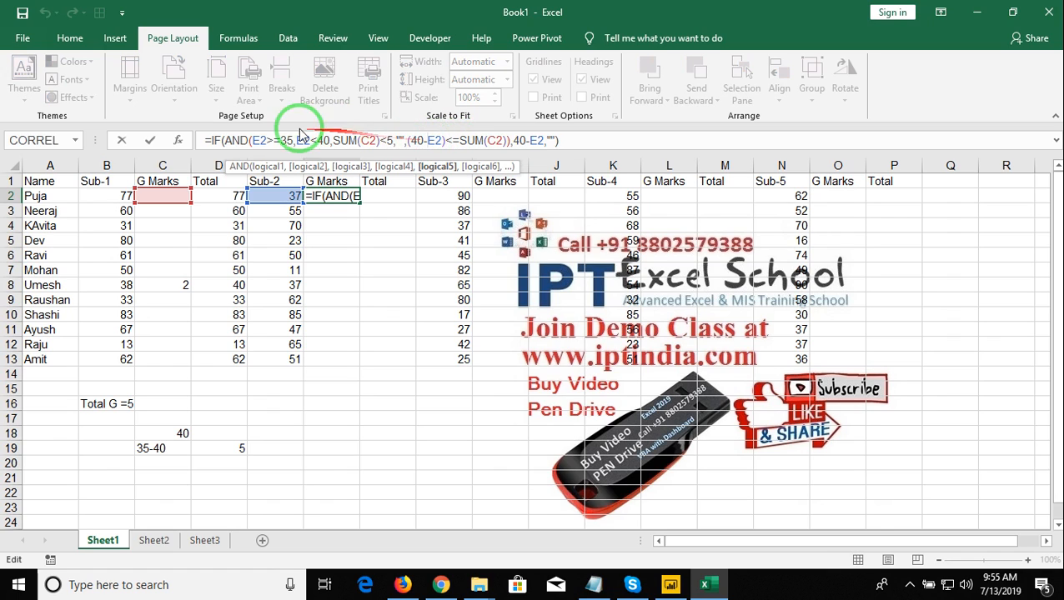
key("Return")
key("Up")
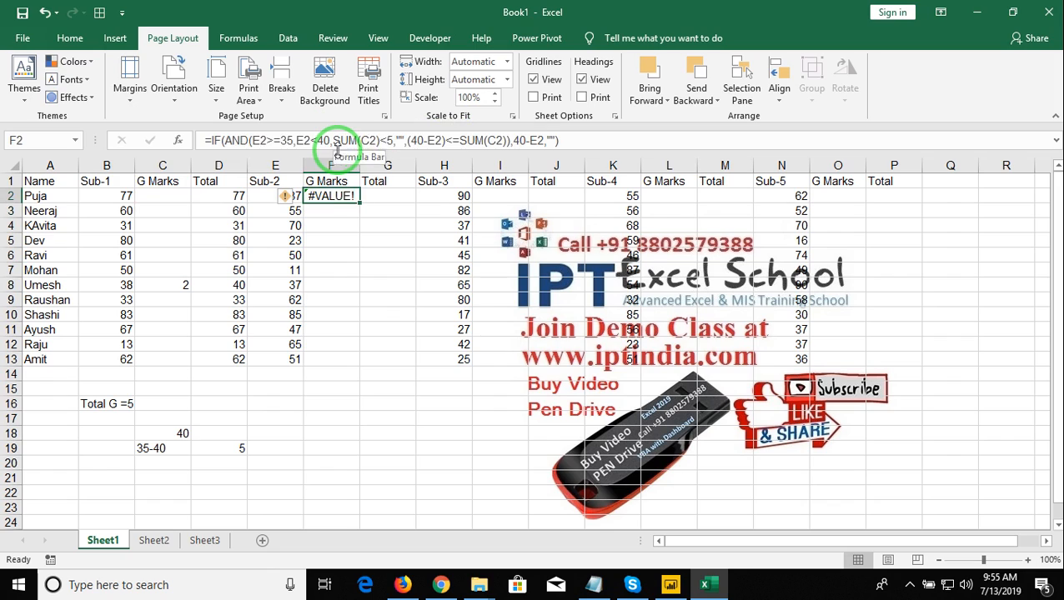
Change the value if false in the C2 grace-marks formula to 0 and fill the formula down to C13
key("Left")
key("Left")
key("Left")
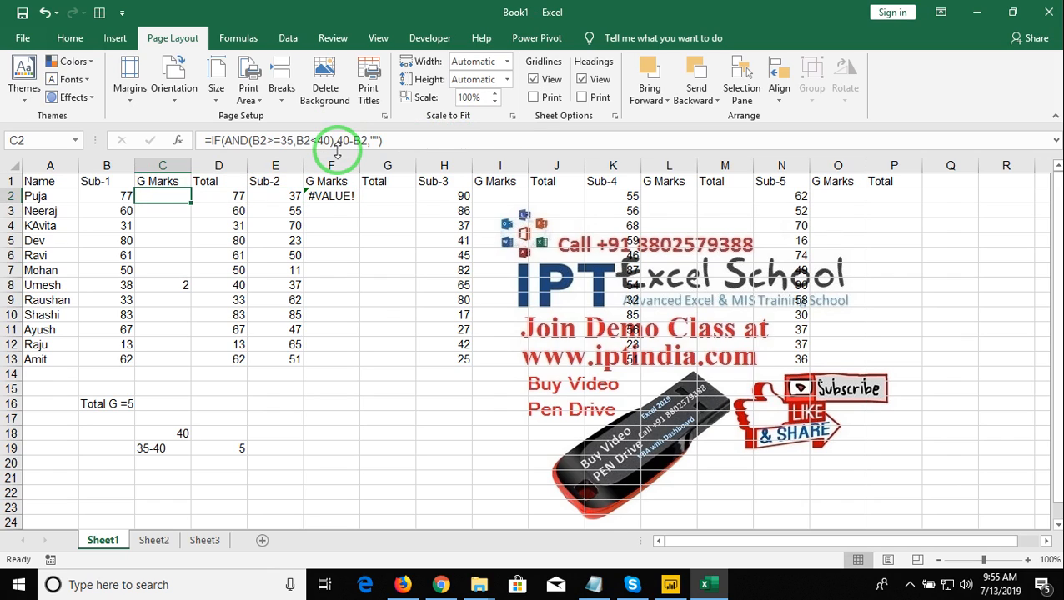
left_click(372, 138)
type("0")
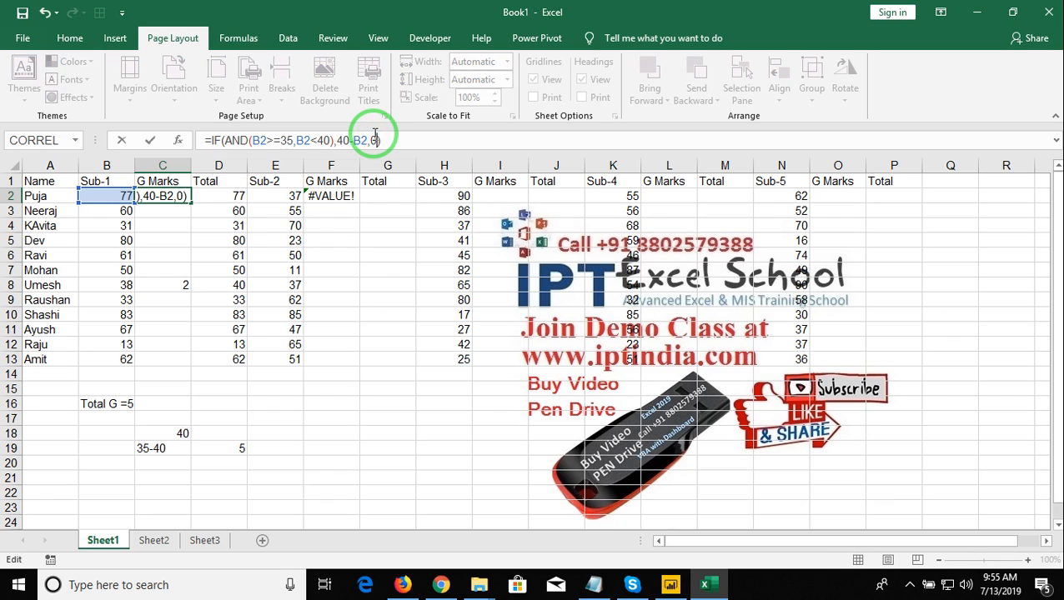
key("ctrl+Return")
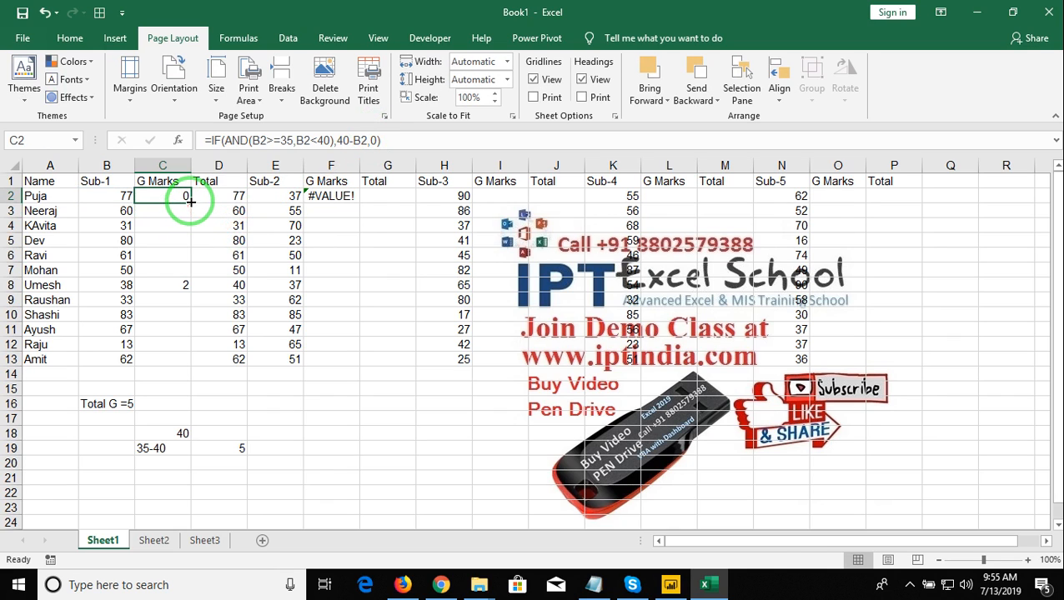
double_click(190, 204)
Change the value if false in the F2 formula to 0 and accept the corrected closing parenthesis
left_click(345, 197)
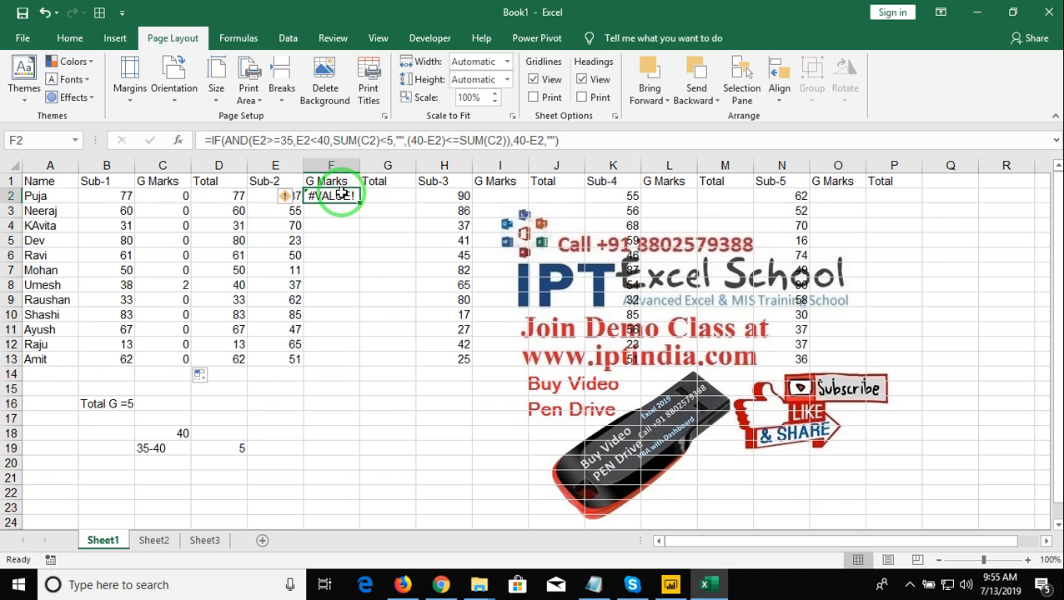
double_click(342, 193)
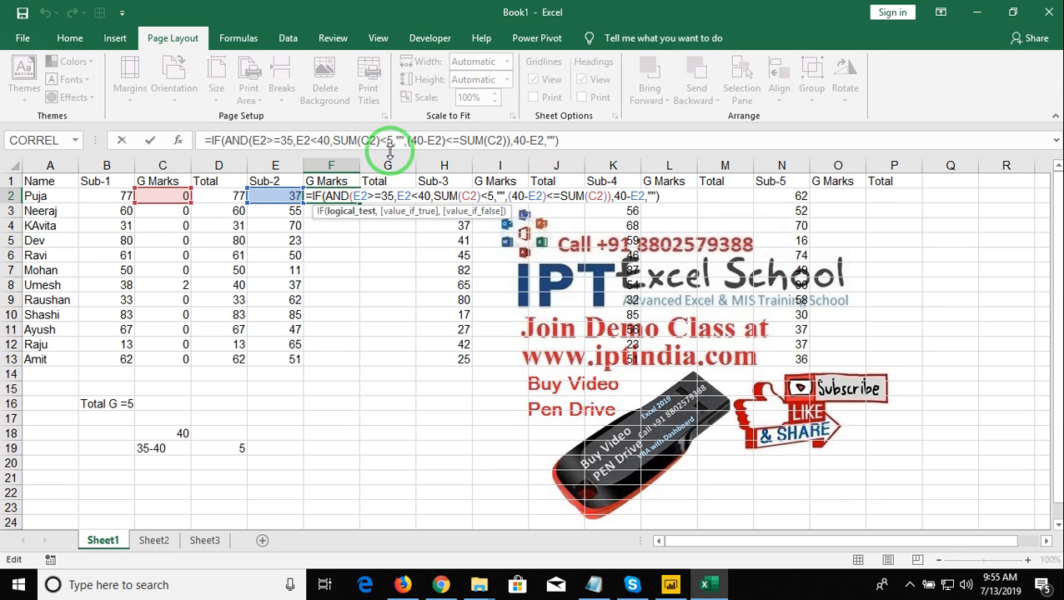
key("Return")
key("Up")
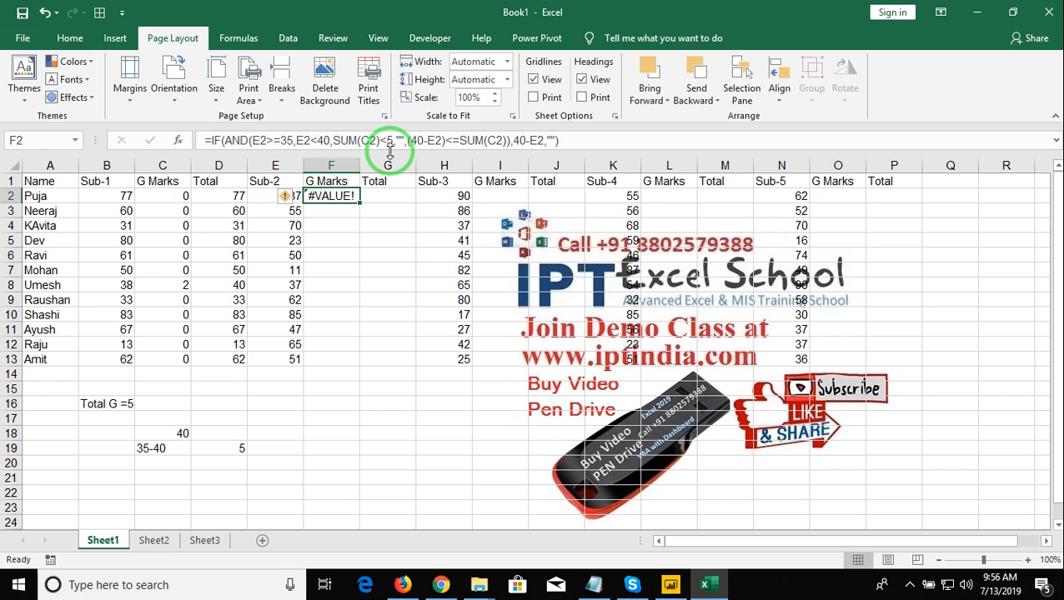
left_click(557, 142)
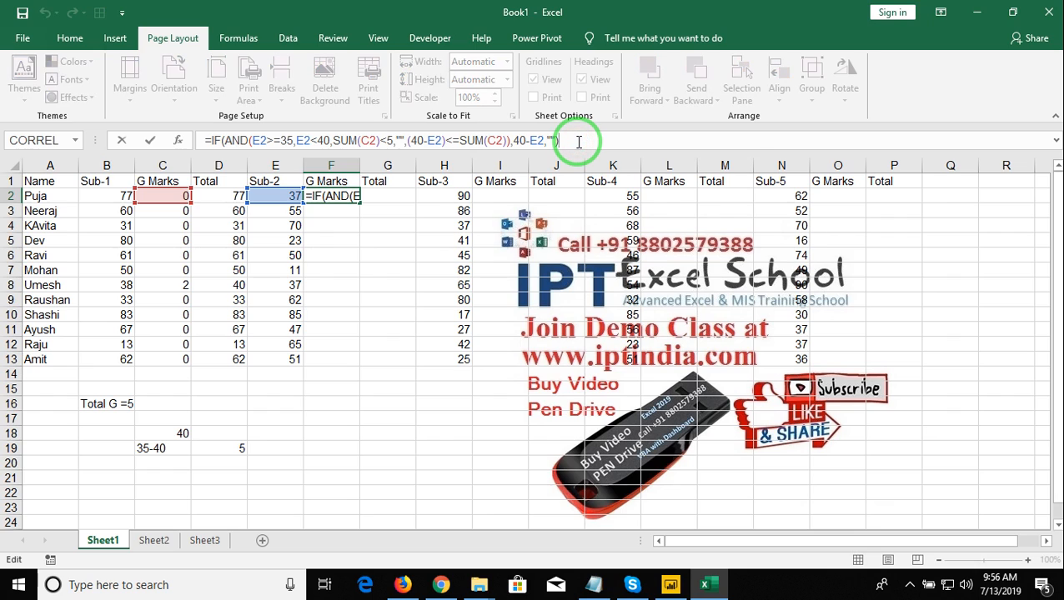
key("BackSpace")
key("BackSpace")
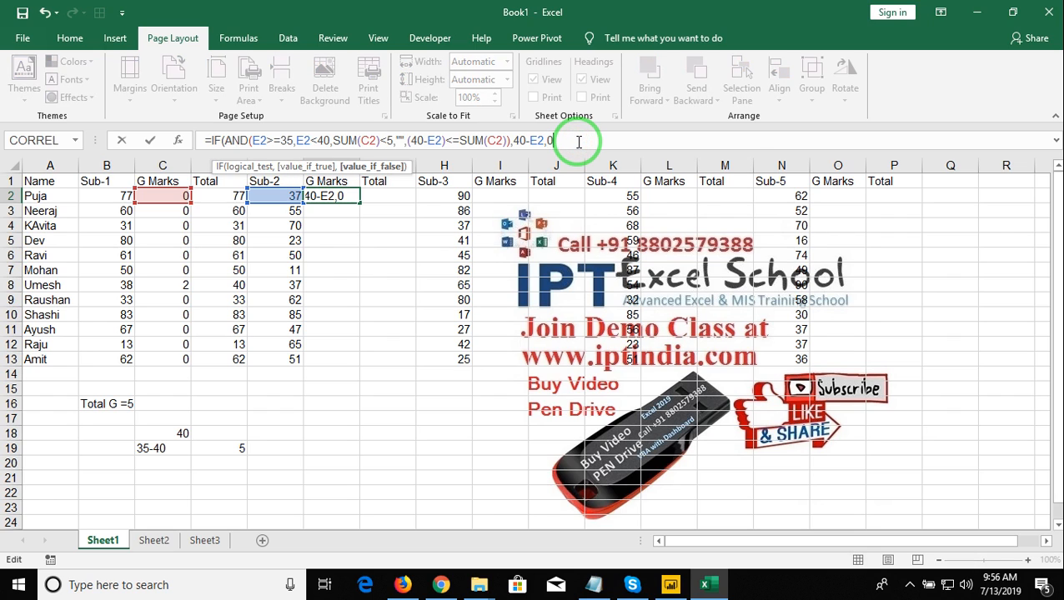
key("Return")
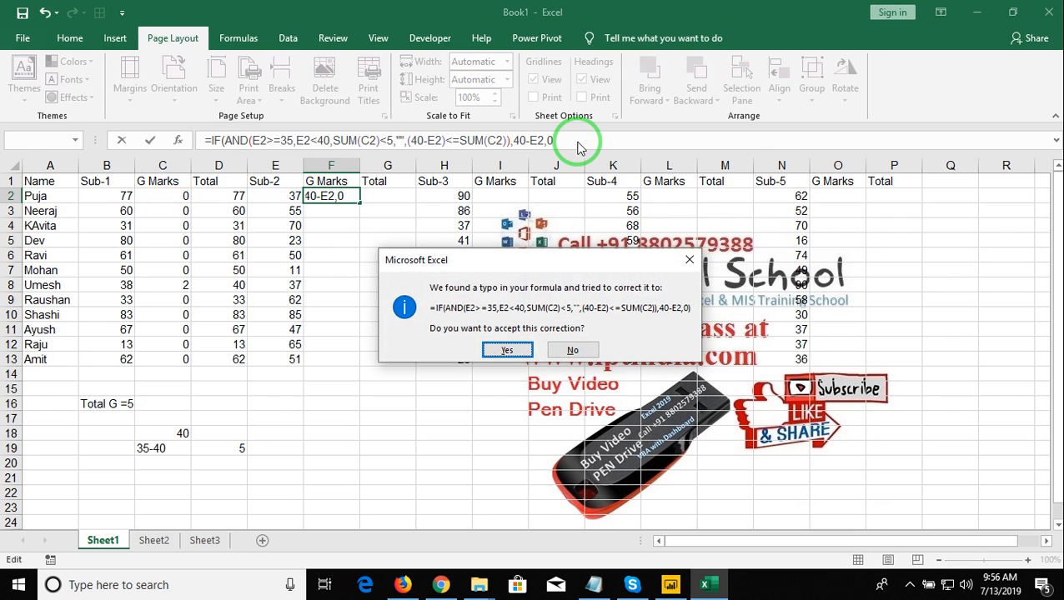
key("Return")
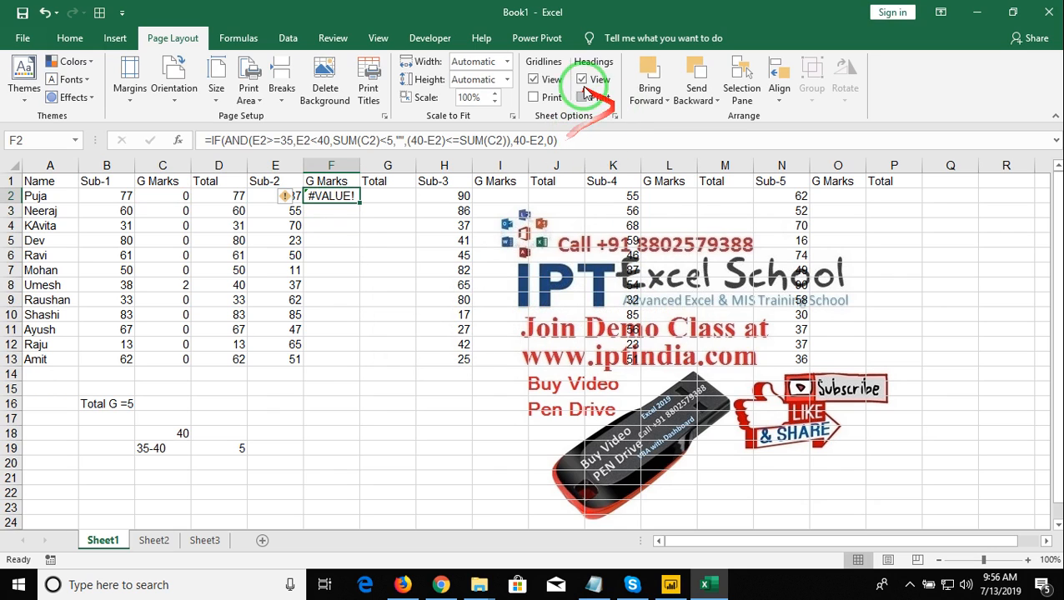
Step through the whole F2 formula with Evaluate Formula to trace the source of its error
left_click(239, 38)
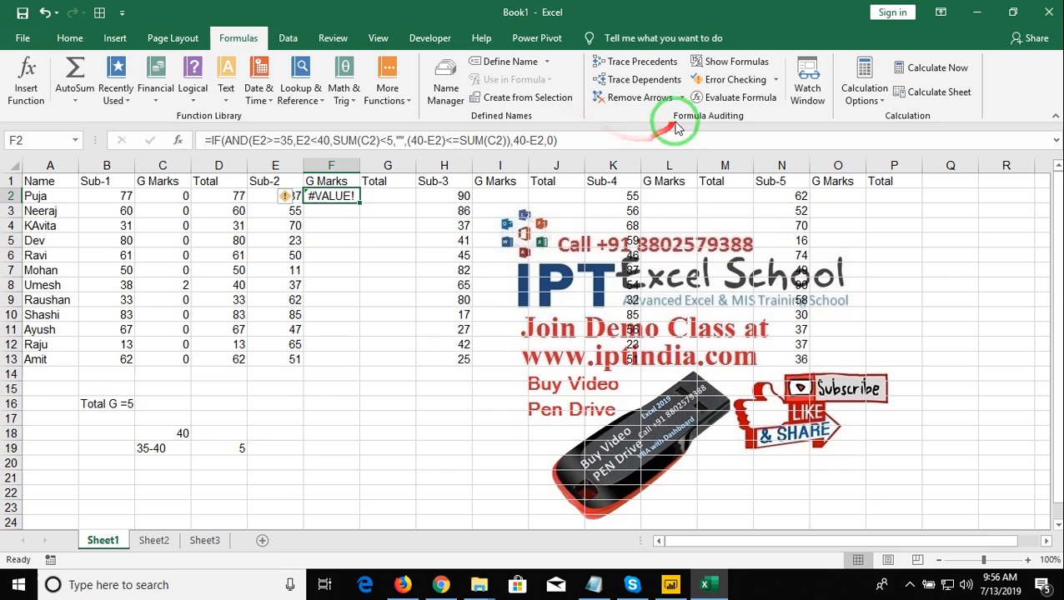
left_click(732, 96)
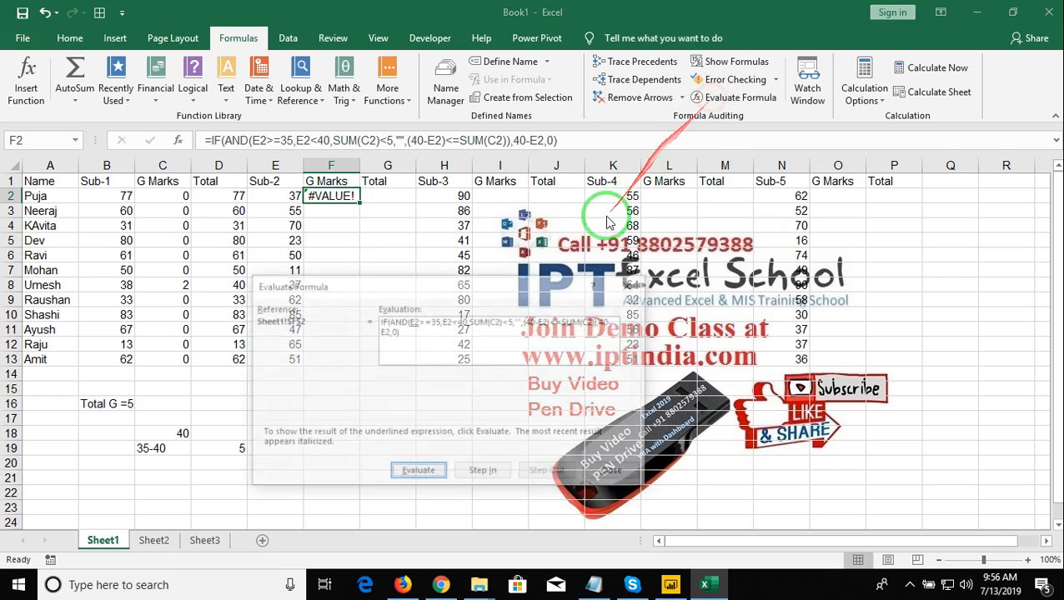
left_click(420, 474)
left_click(419, 474)
left_click(419, 474)
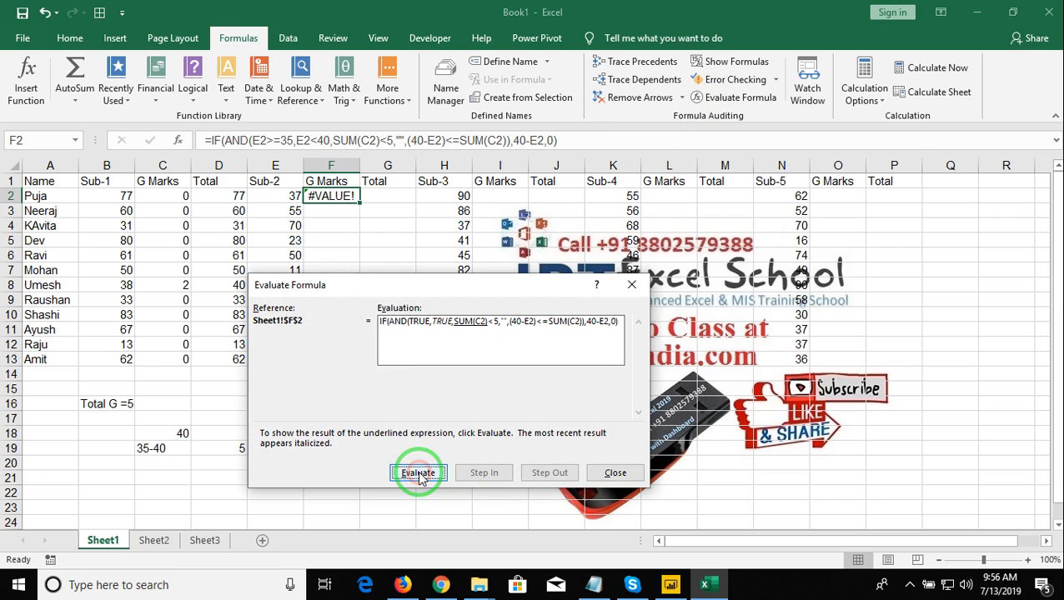
left_click(419, 474)
left_click(420, 475)
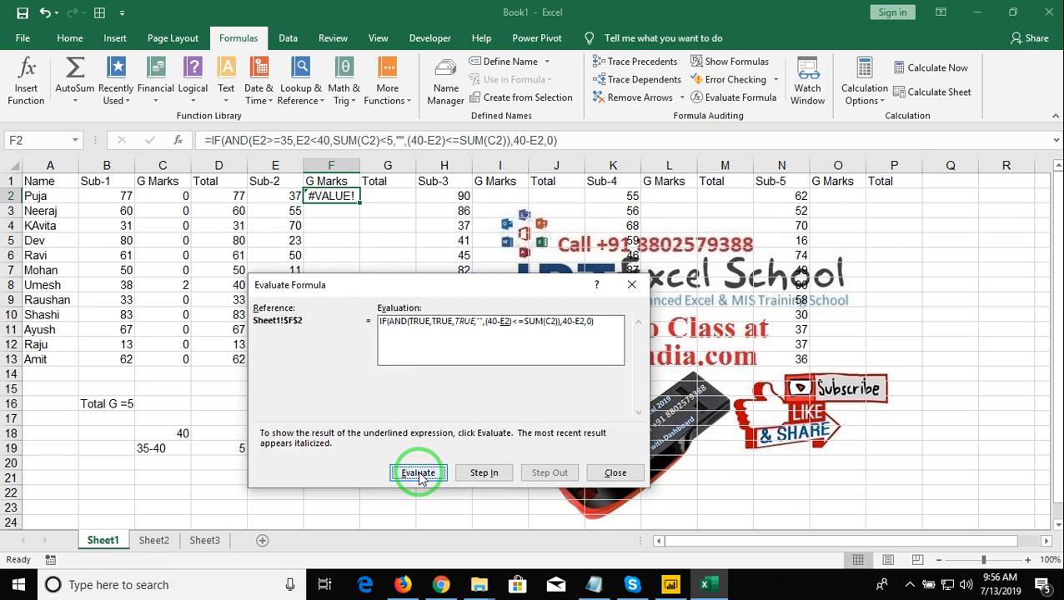
left_click(419, 474)
left_click(419, 474)
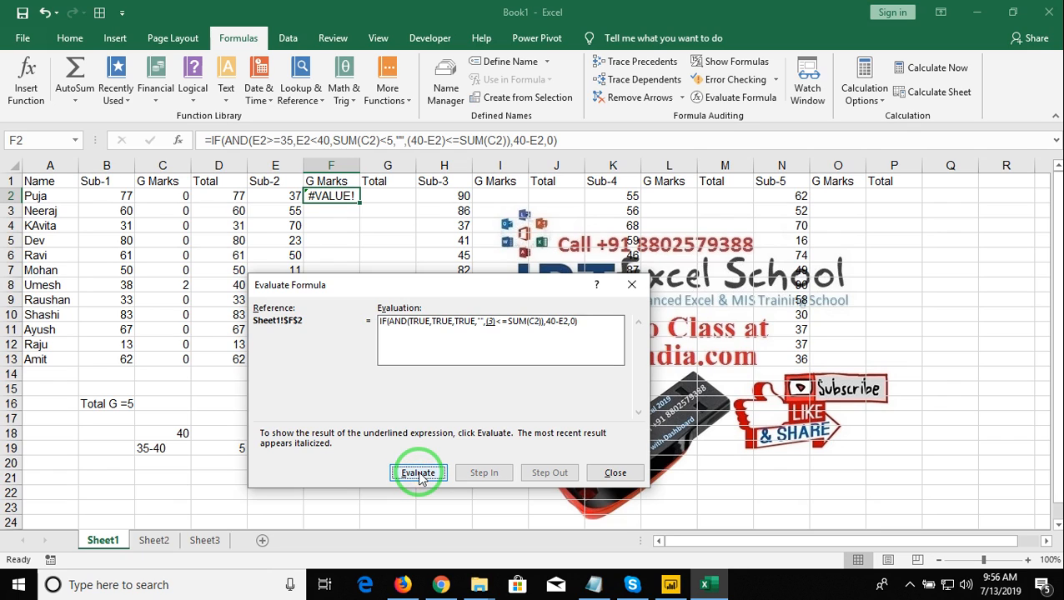
left_click(420, 474)
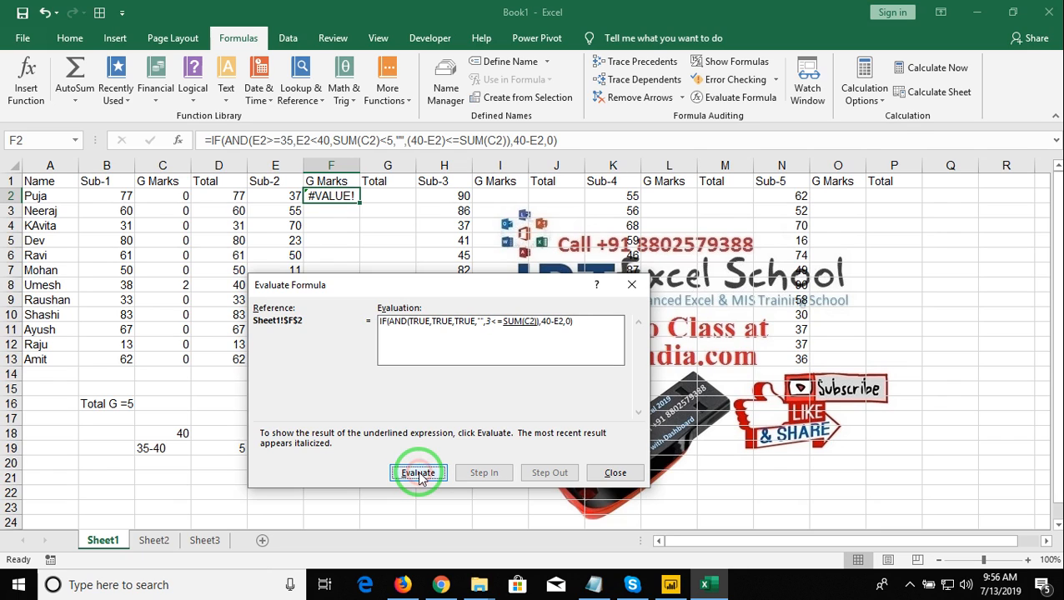
left_click(420, 474)
left_click(420, 474)
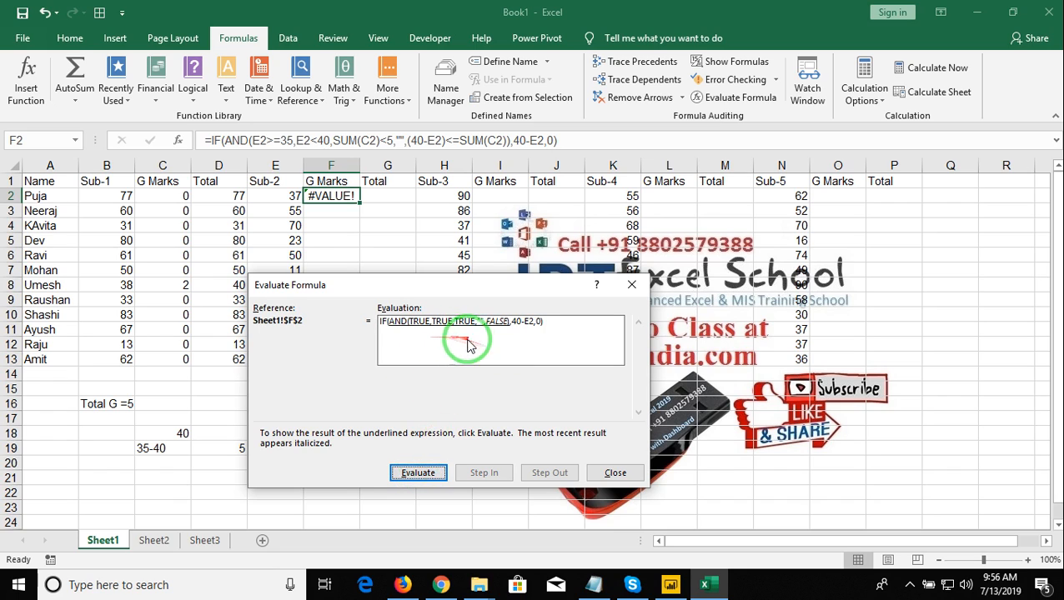
left_click(429, 482)
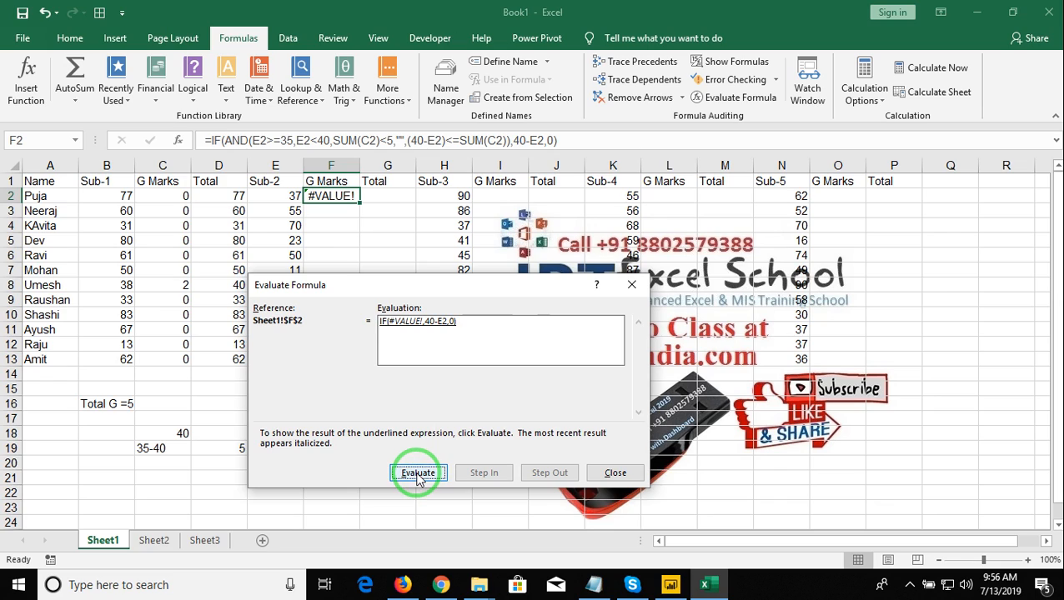
left_click(419, 474)
Restart the F2 evaluation, step to the comparison of 40-E2 with SUM(C2) to examine the AND arguments, and close the evaluation
left_click(419, 474)
left_click(418, 474)
left_click(419, 474)
left_click(418, 473)
left_click(419, 474)
left_click(418, 473)
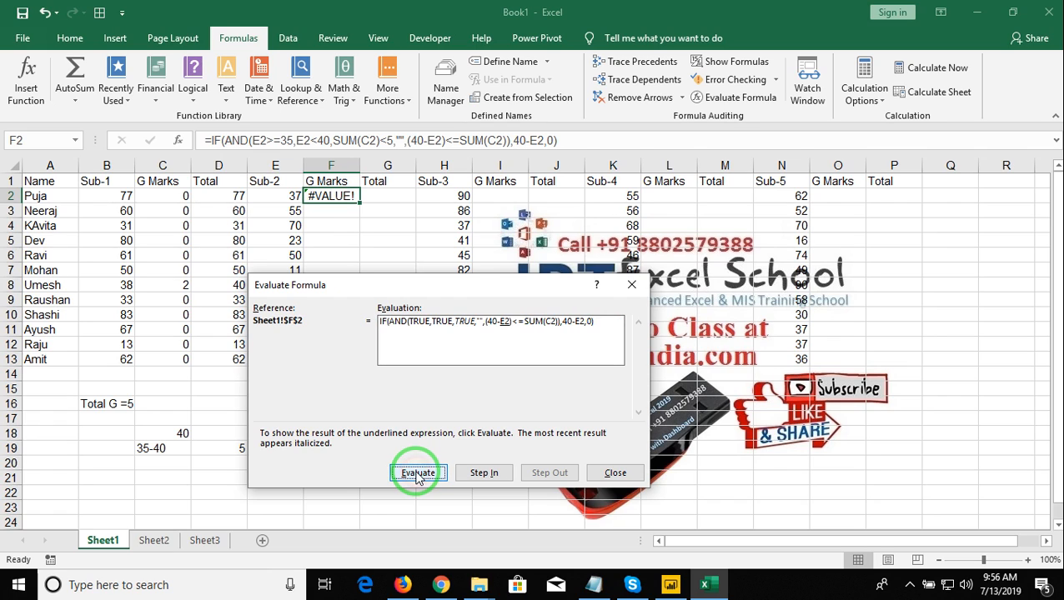
left_click(419, 473)
left_click(419, 473)
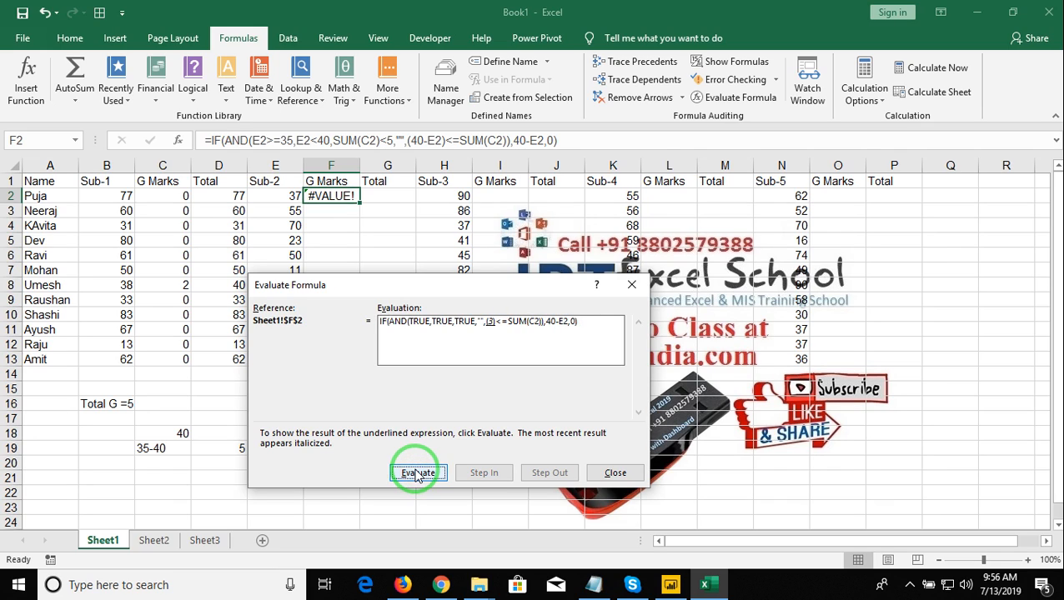
left_click(419, 473)
left_click(419, 474)
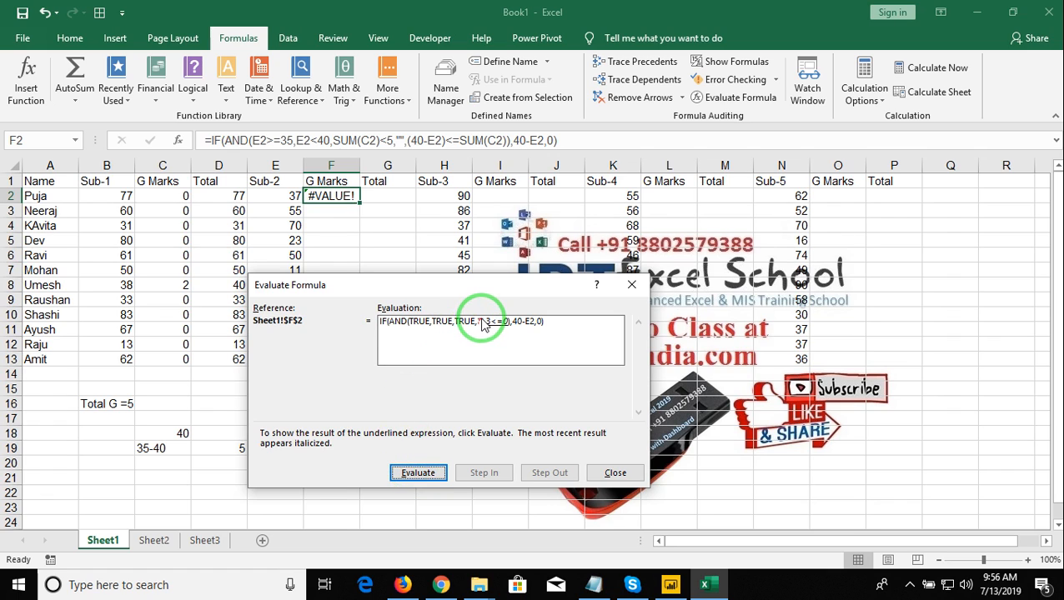
left_click_drag(545, 333, 736, 288)
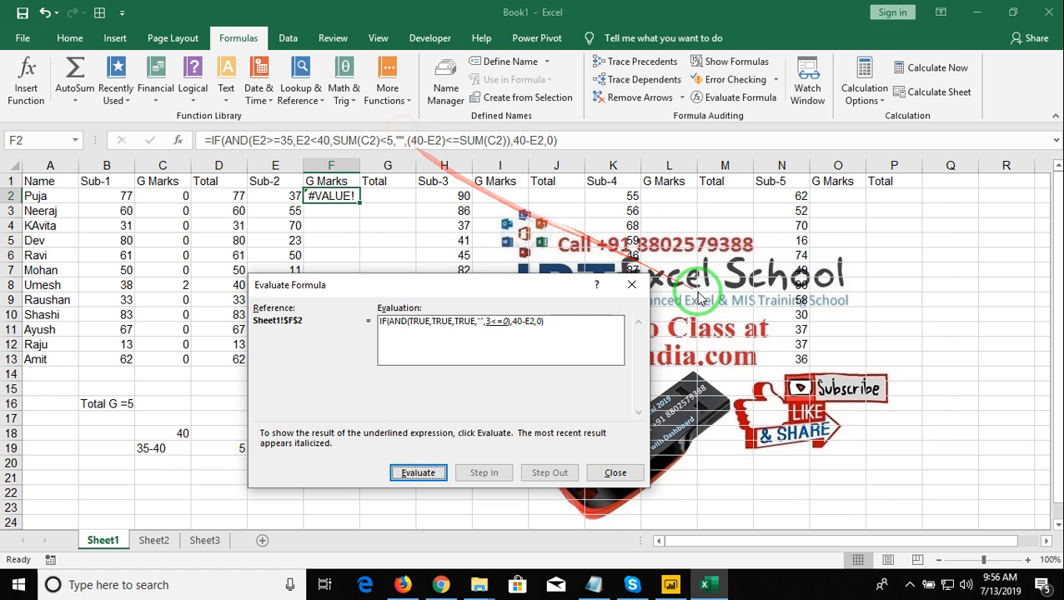
left_click(643, 286)
Remove the empty string "" argument and its comma from the AND test in the F2 formula
left_click(418, 140)
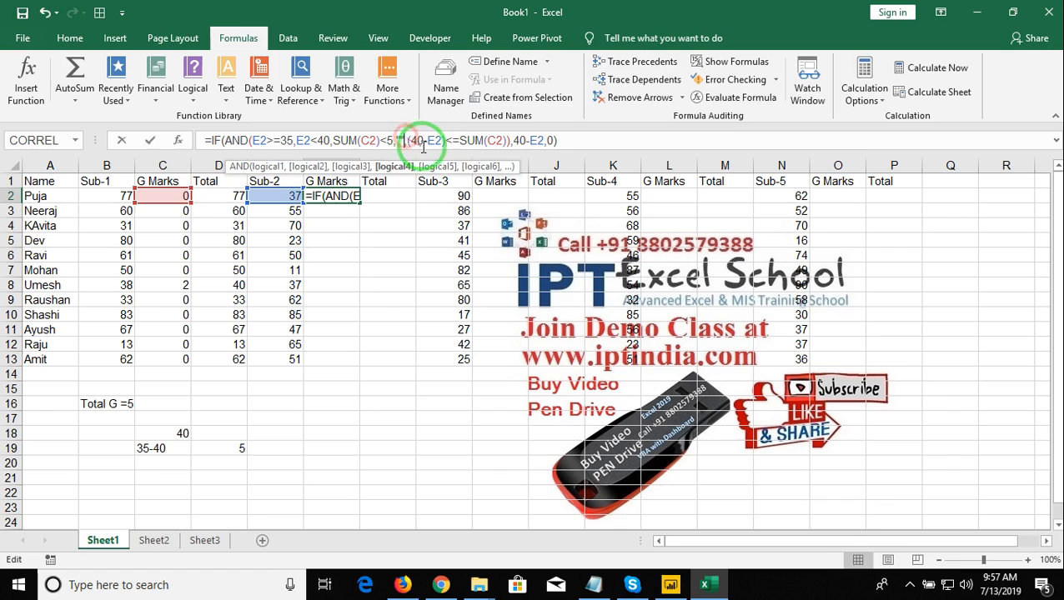
key("BackSpace")
key("BackSpace")
key("BackSpace")
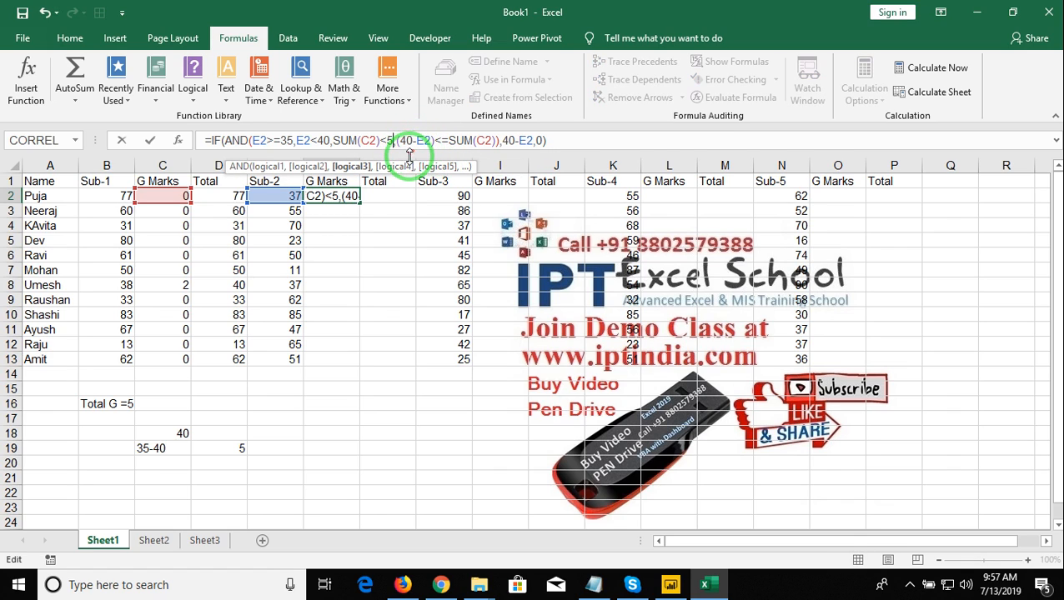
Accept the edited F2 formula, trace it with Evaluate Formula through to the four AND results, and close the evaluation
key("Return")
key("Up")
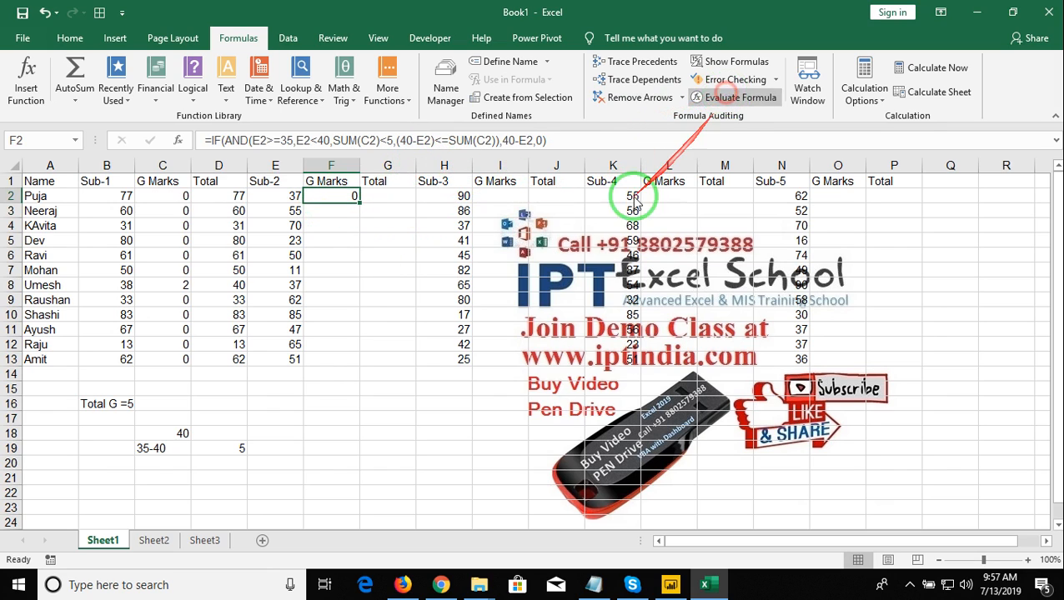
left_click(727, 97)
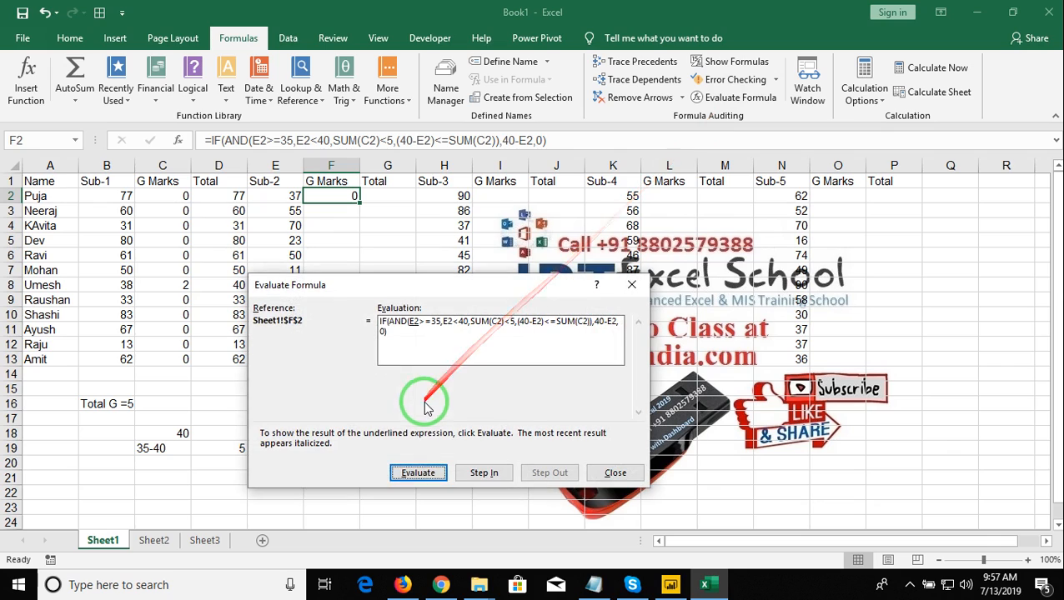
left_click(419, 475)
left_click(419, 474)
left_click(420, 475)
left_click(419, 474)
left_click(419, 475)
left_click(419, 475)
left_click(419, 474)
left_click(420, 474)
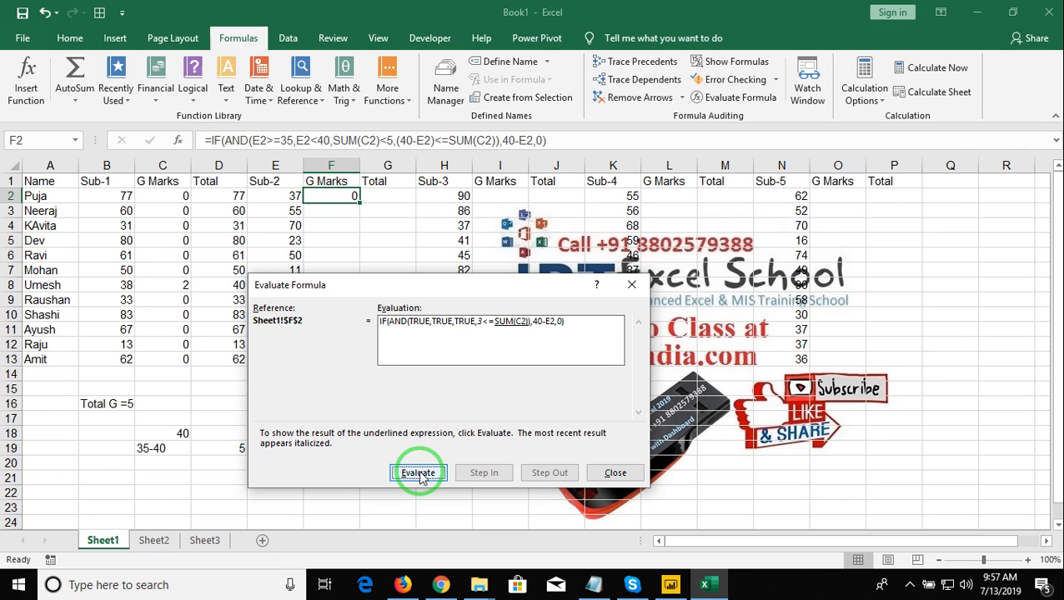
left_click(419, 475)
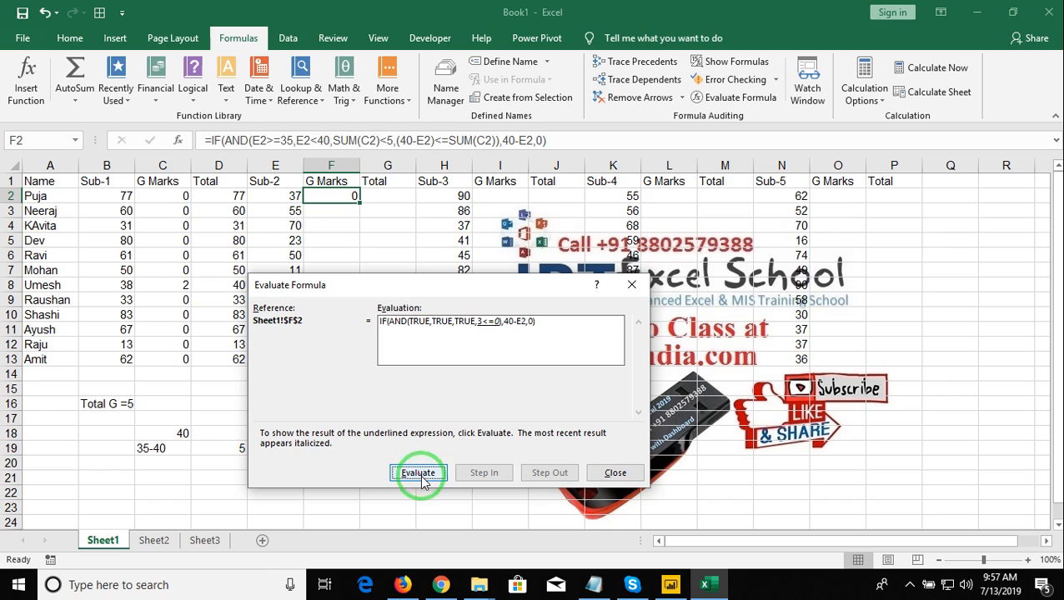
left_click(418, 473)
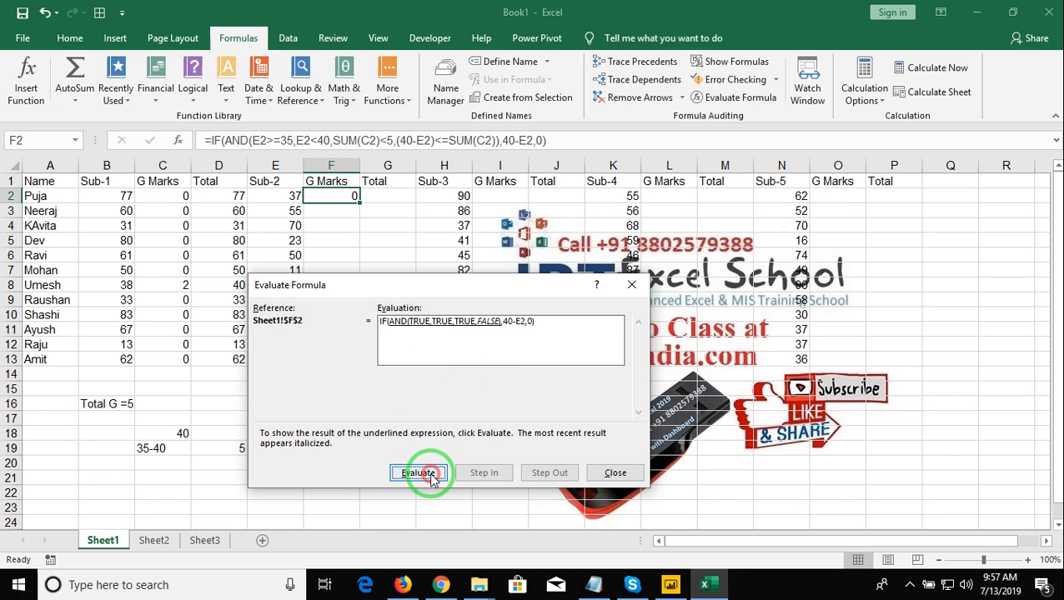
left_click(632, 287)
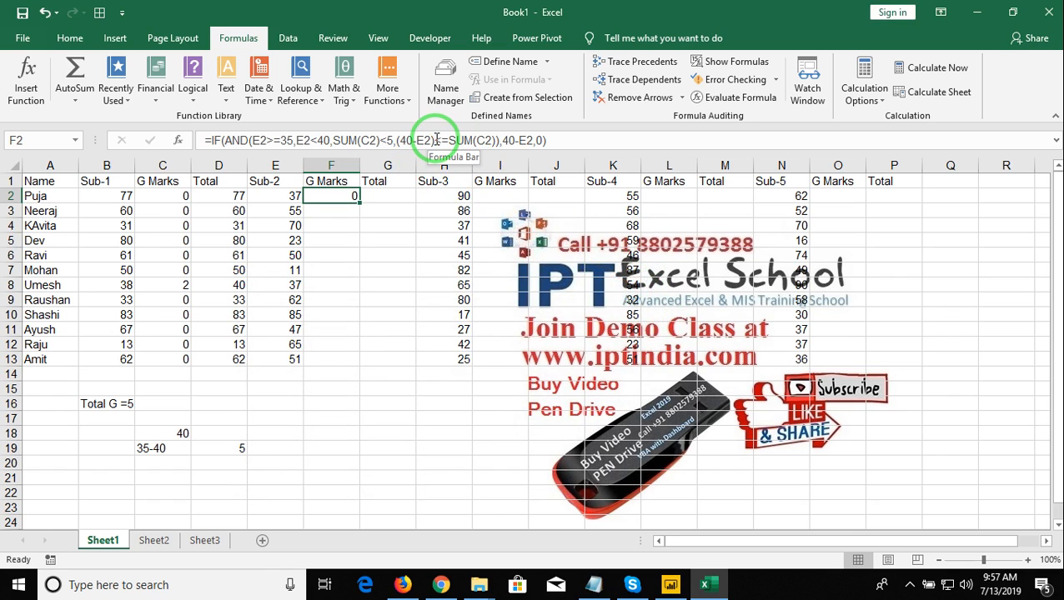
Set the last AND condition in the F2 formula to (40-E2)>=SUM(C2) and fill the formula down to row 13
left_click(434, 137)
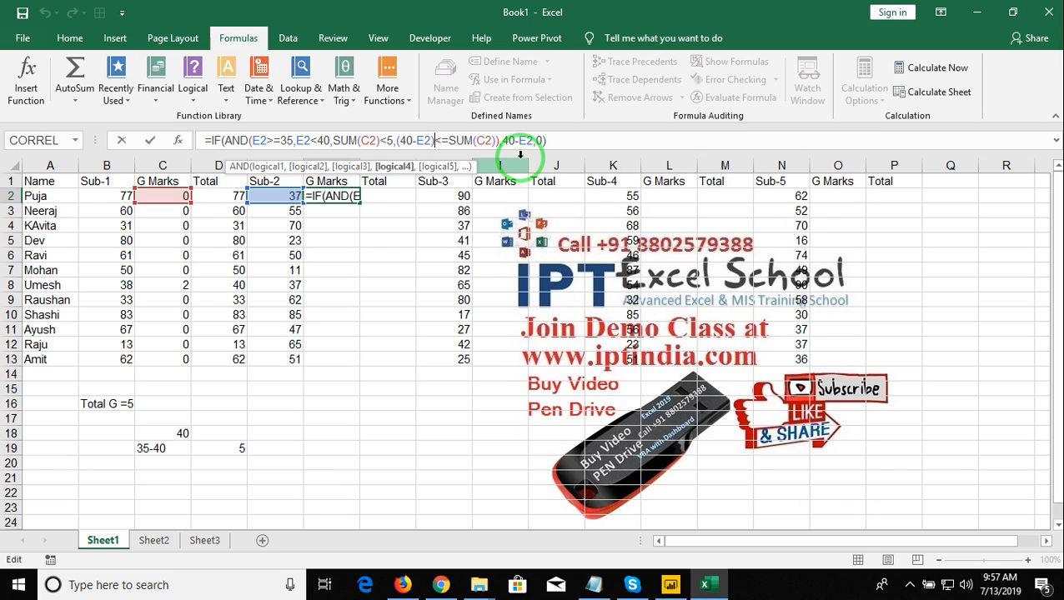
key("Delete")
type(">")
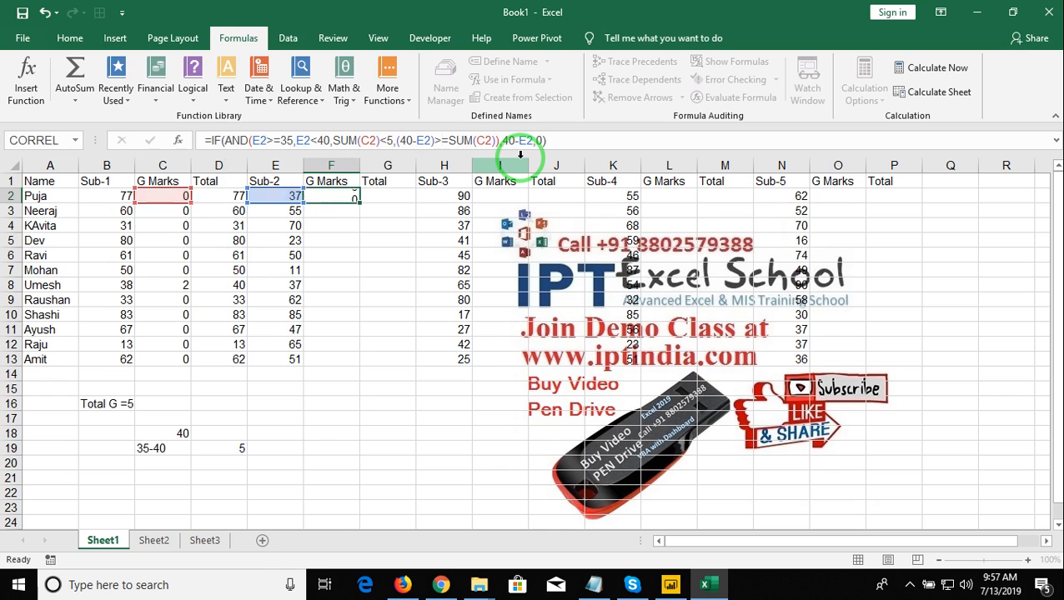
key("Return")
key("Up")
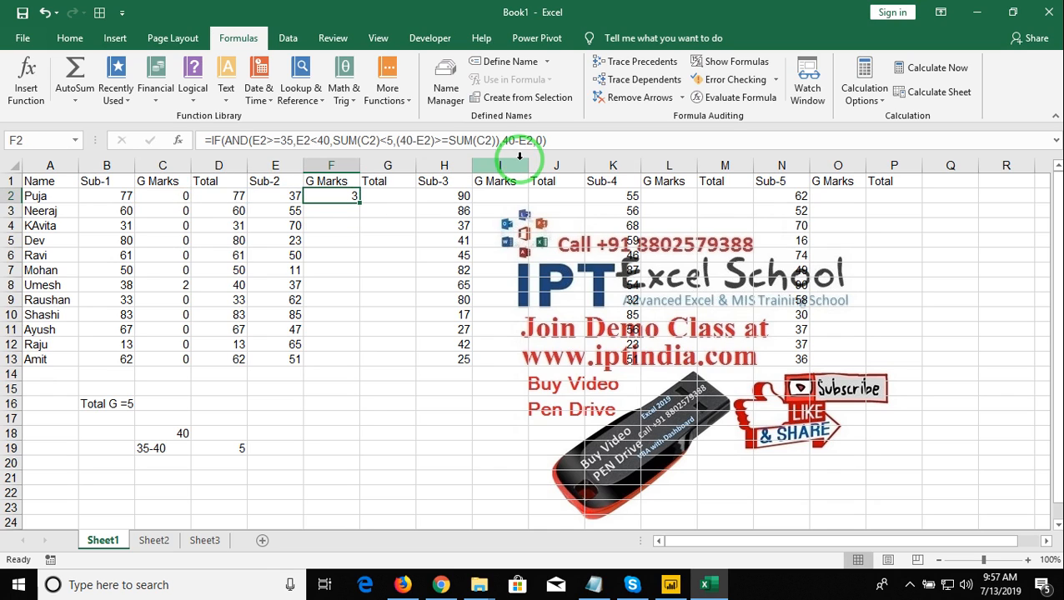
double_click(360, 203)
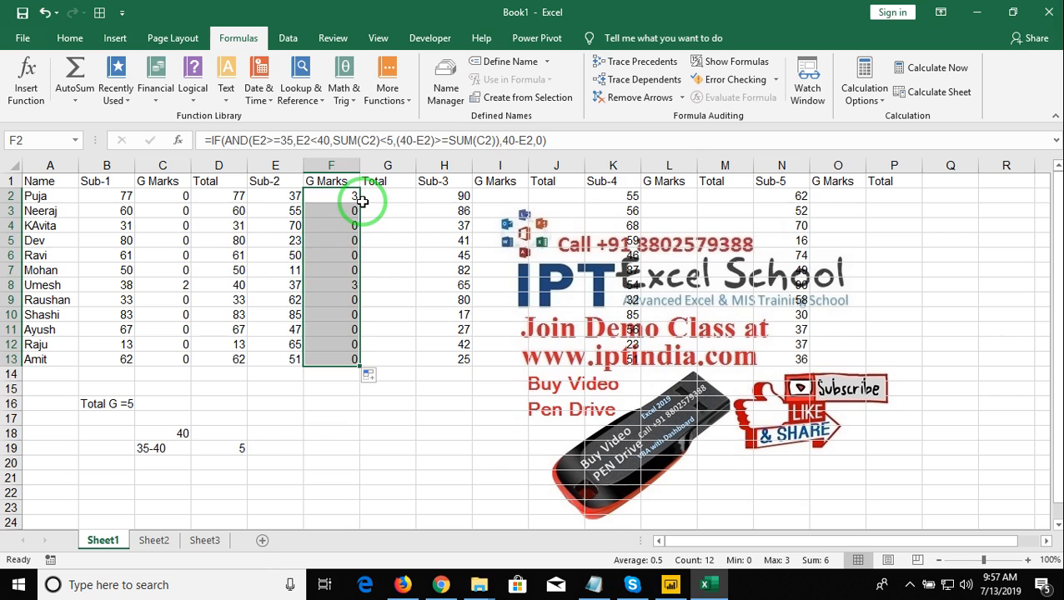
Test the row 8 grace marks by setting the Sub-2 score in E8 to 38 and then to 36
key("Down")
key("Down")
key("Down")
key("Down")
key("Down")
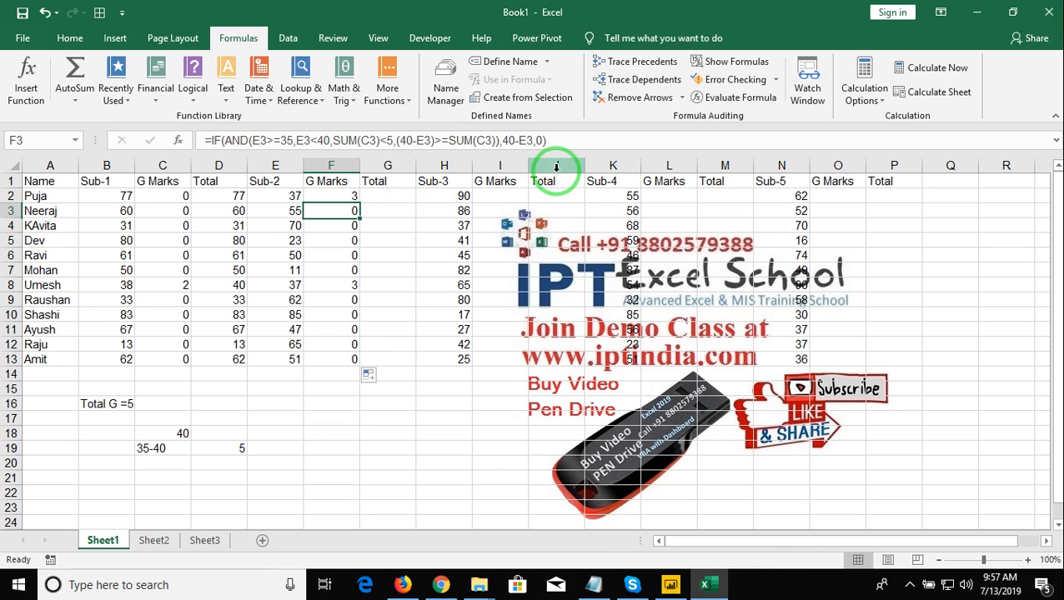
key("Down")
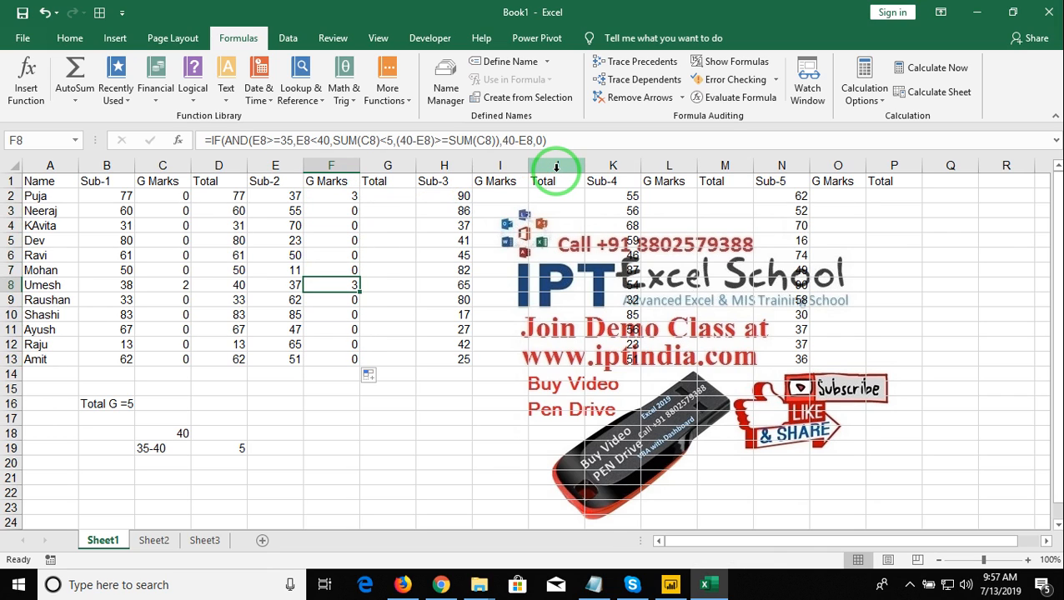
key("Left")
key("Left")
key("Left")
key("Right")
key("Right")
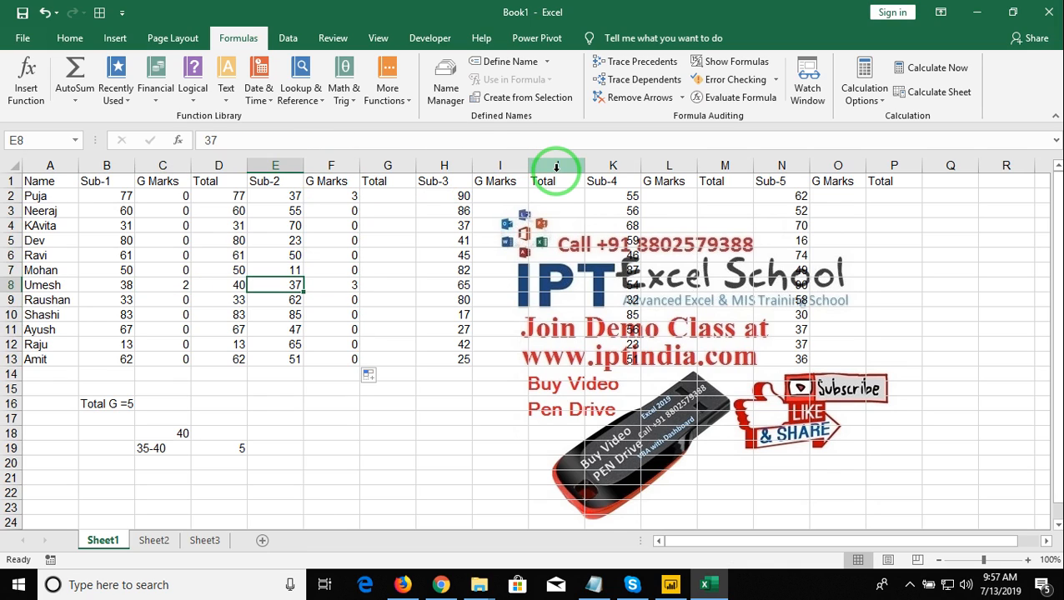
type("38")
key("Return")
key("Up")
type("36")
key("Return")
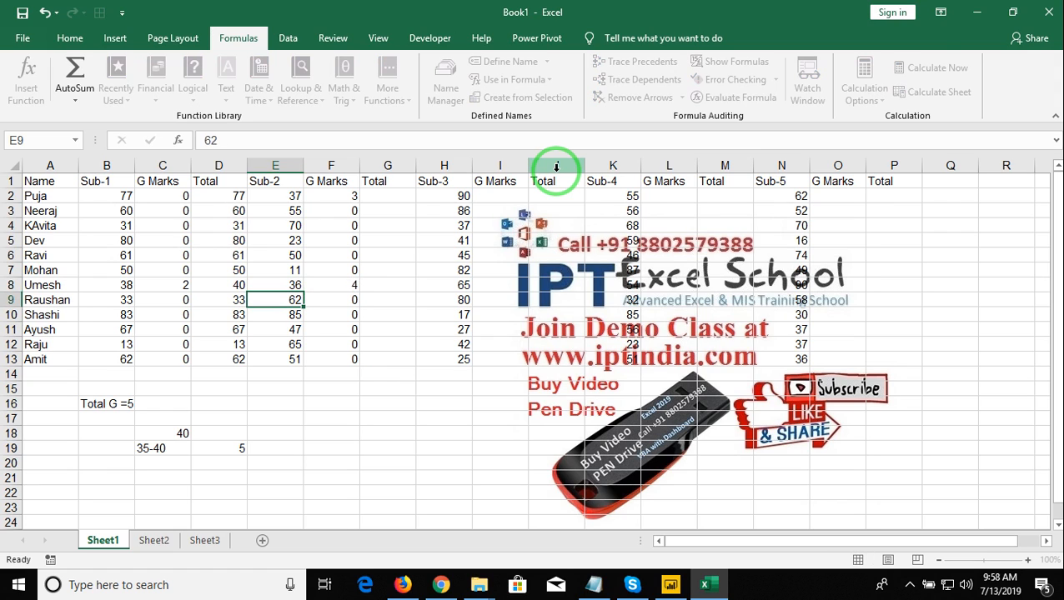
Compare the Sub-1 and Sub-2 grace marks in row 8 with the F8 formula, and return to F2
key("Up")
key("Left")
key("Left")
key("Right")
key("Right")
key("Right")
key("Right")
key("Left")
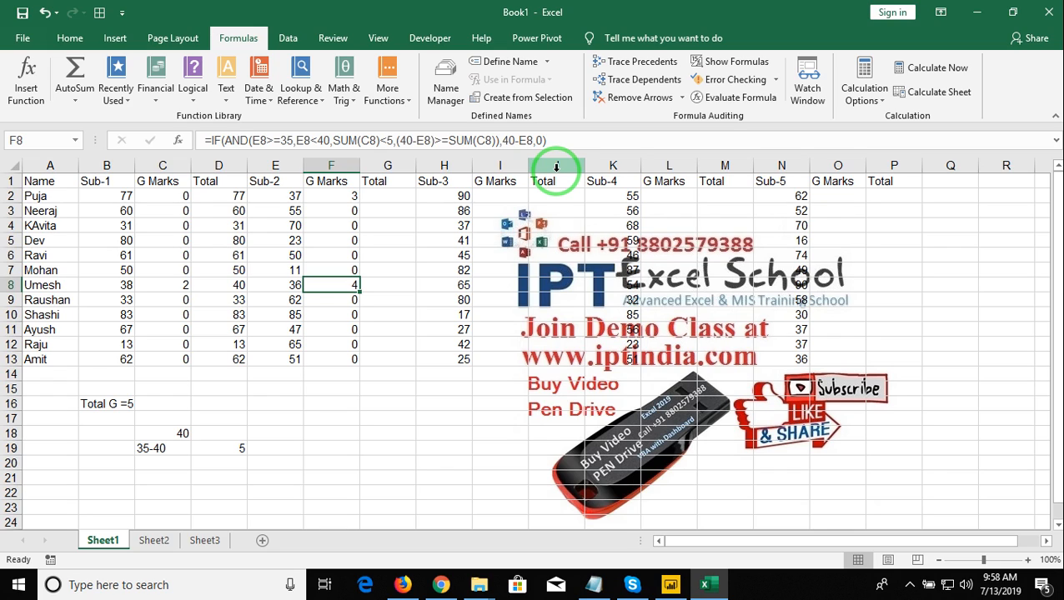
key("Up")
key("Up")
key("Up")
key("Up")
key("Up")
key("Up")
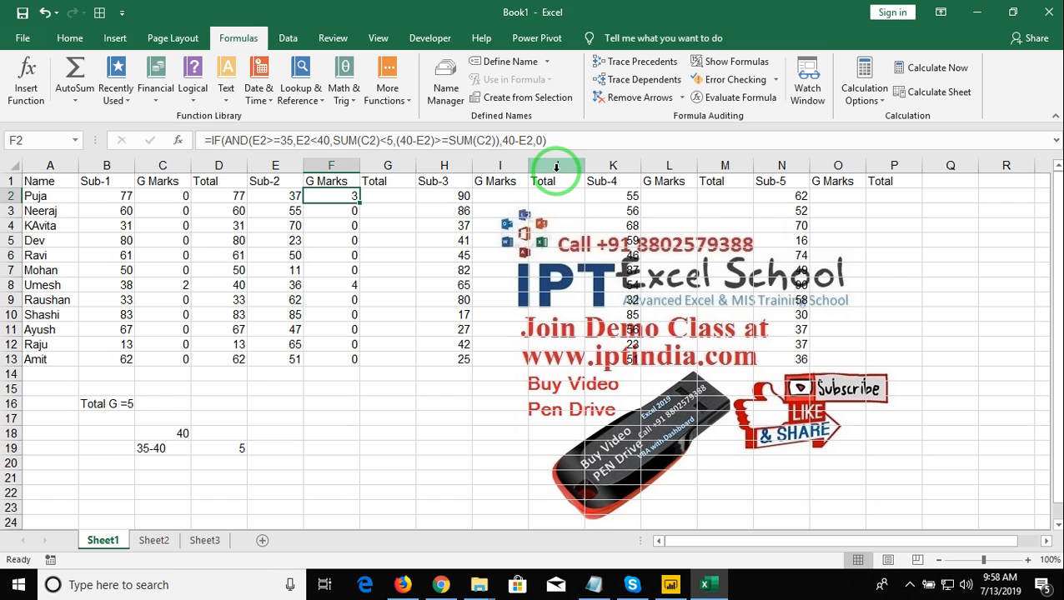
Set the Sub-1 score in B2 to 36 to test the grace marks when two subjects need them
left_click(66, 38)
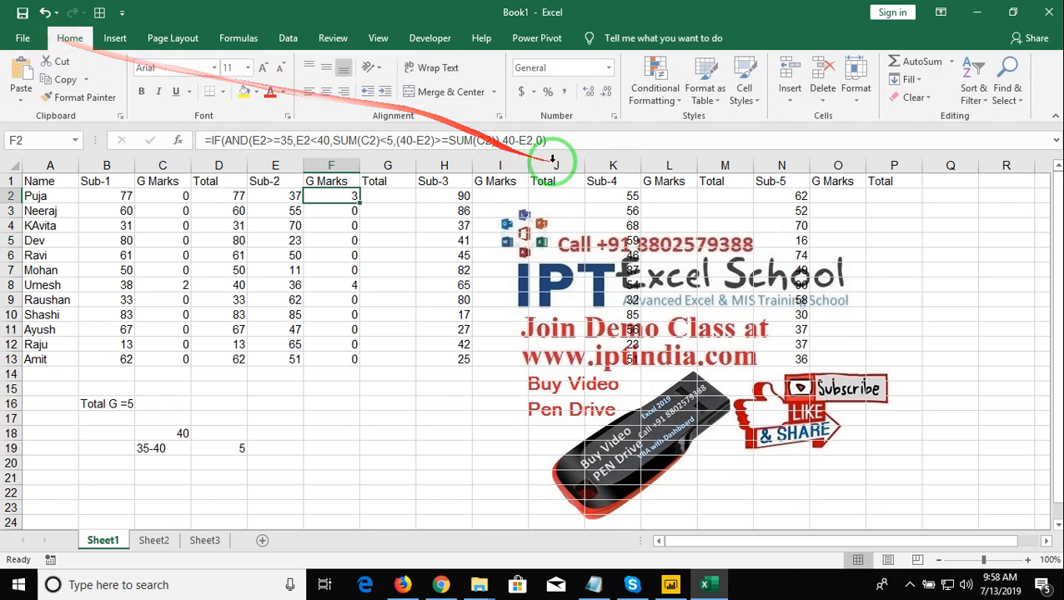
left_click(616, 118)
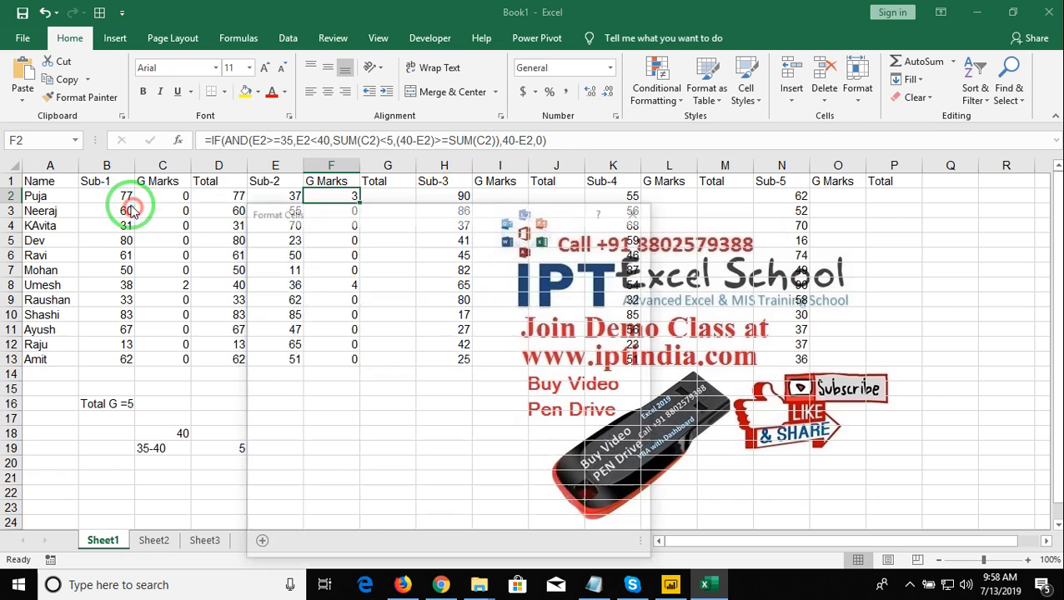
left_click(130, 211)
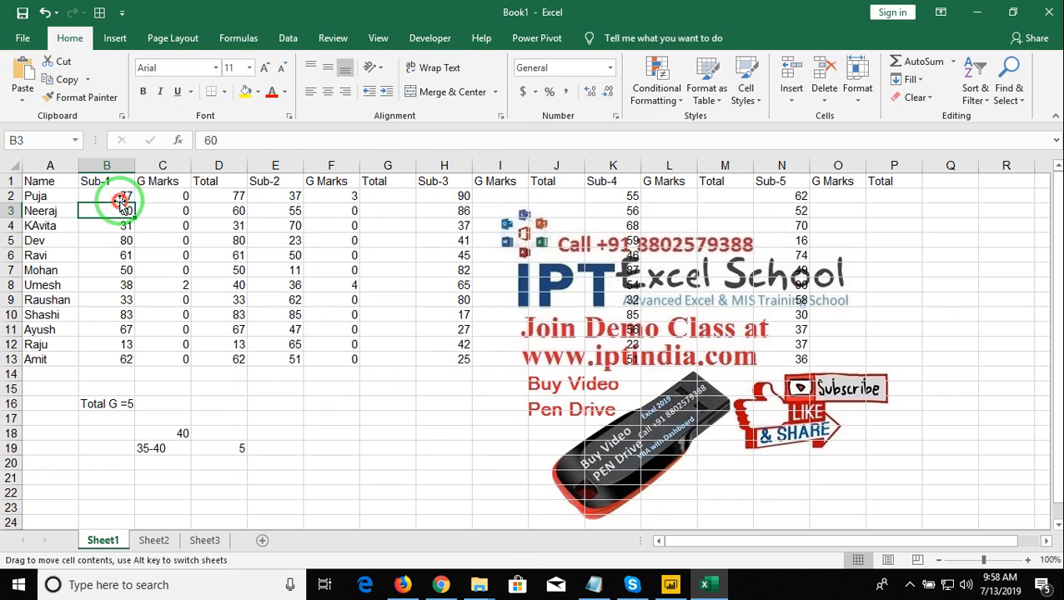
left_click(124, 197)
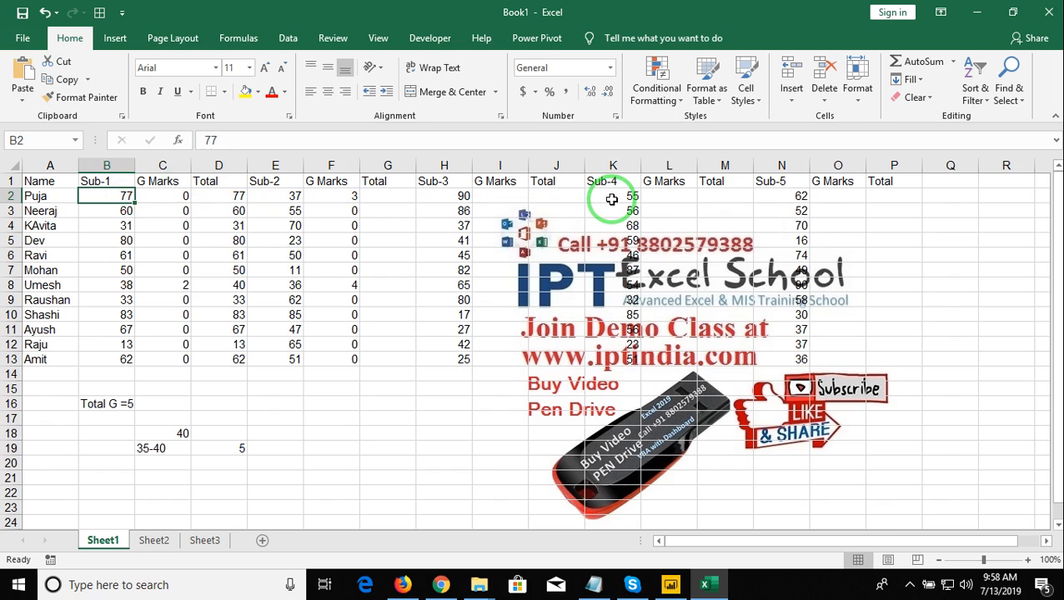
type("36")
key("Return")
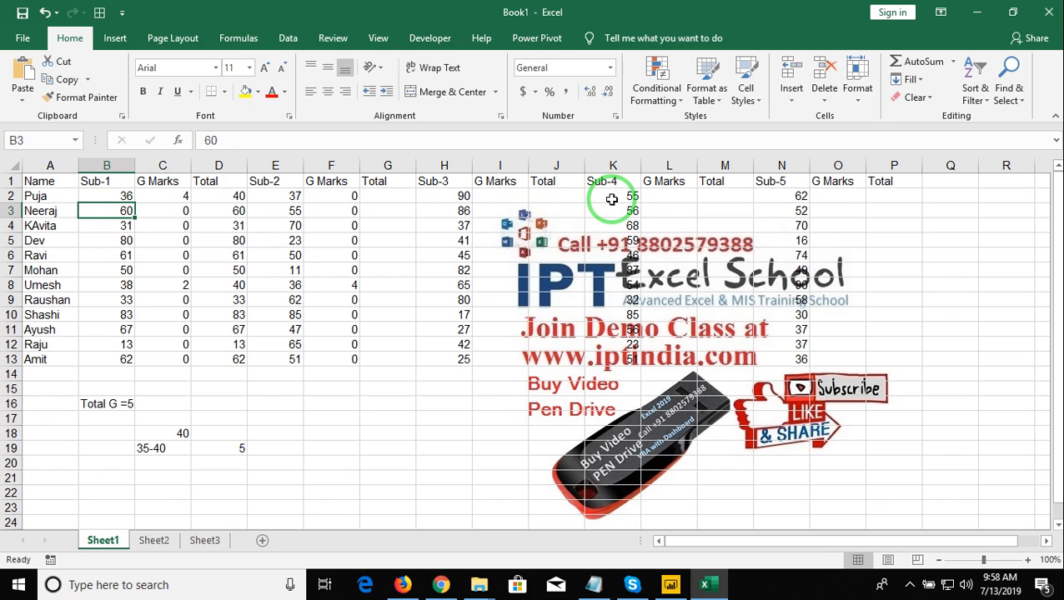
Examine the grace marks and total formulas across row 2, from C2 to F2
key("Up")
key("Right")
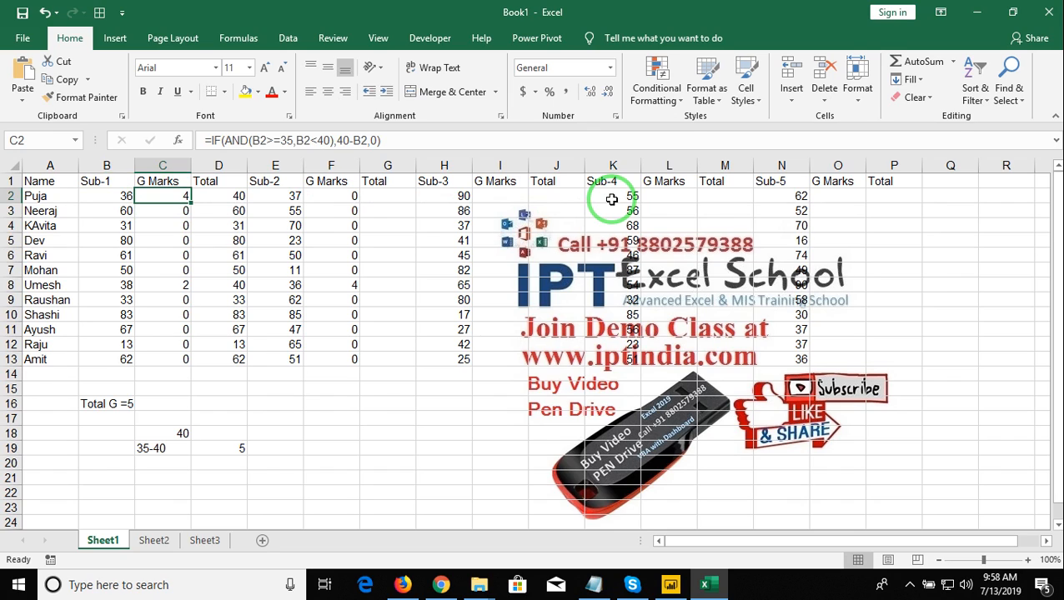
key("Right")
key("Right")
key("Right")
key("Left")
key("Left")
key("Left")
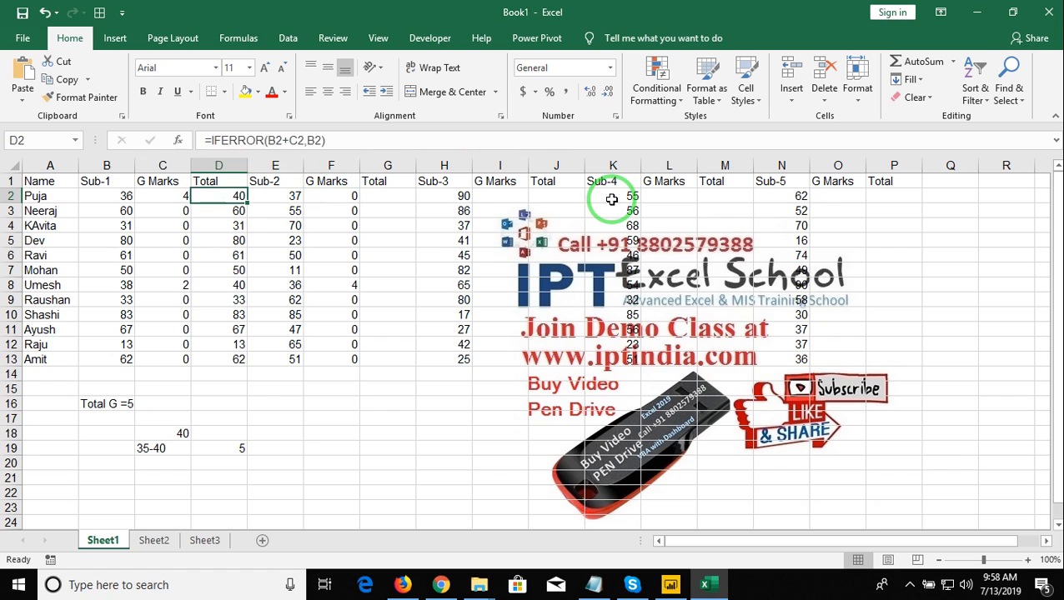
key("Right")
key("Right")
key("Right")
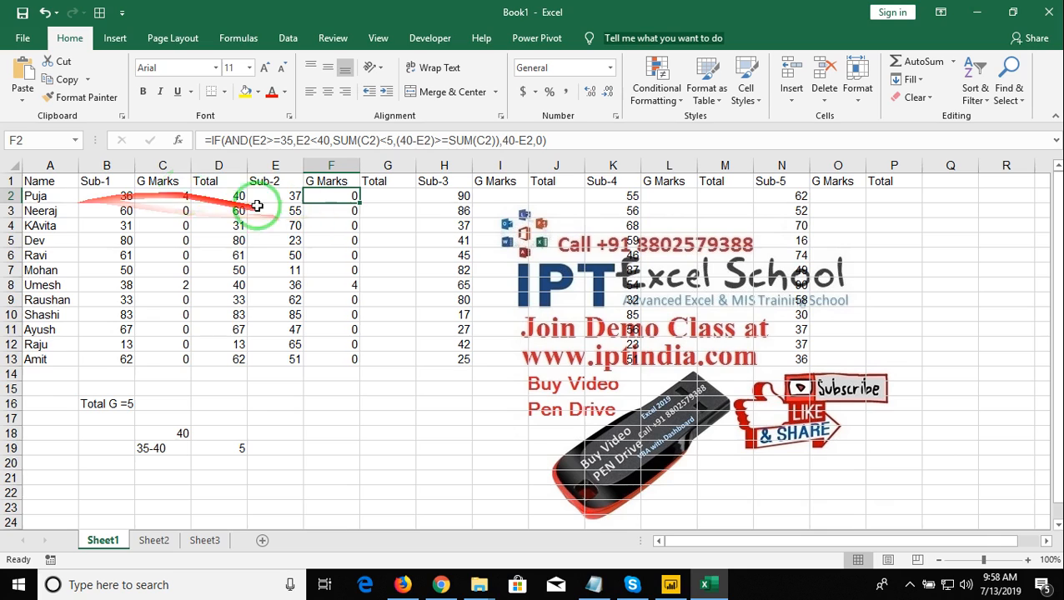
Refill the F2 formula down the column, evaluate F2 up to the comparison of 40-E2 with SUM(C2), and close the evaluation
double_click(354, 202)
left_click(349, 200)
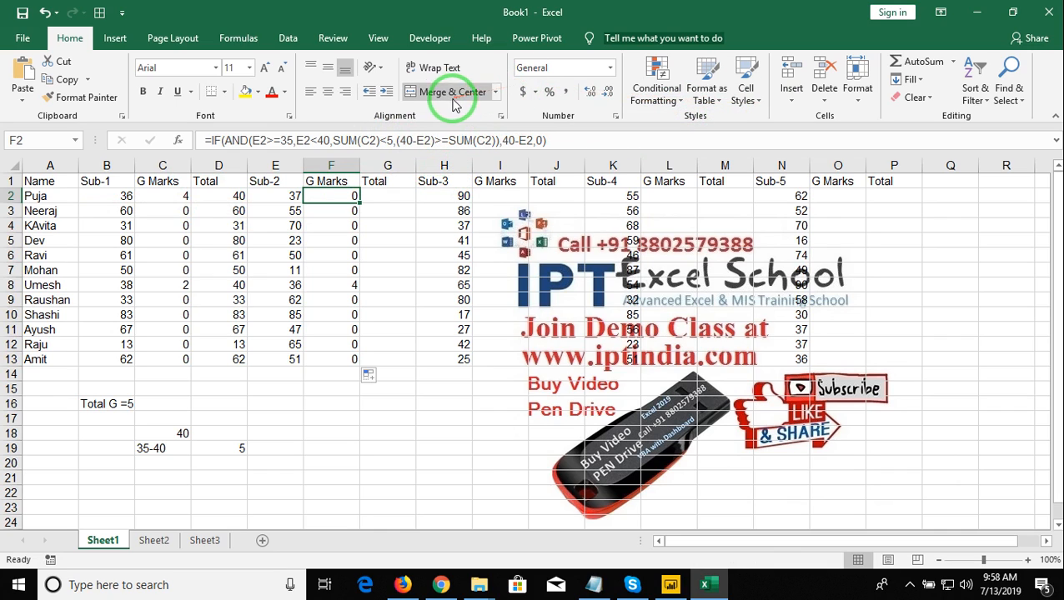
left_click(233, 38)
left_click(722, 98)
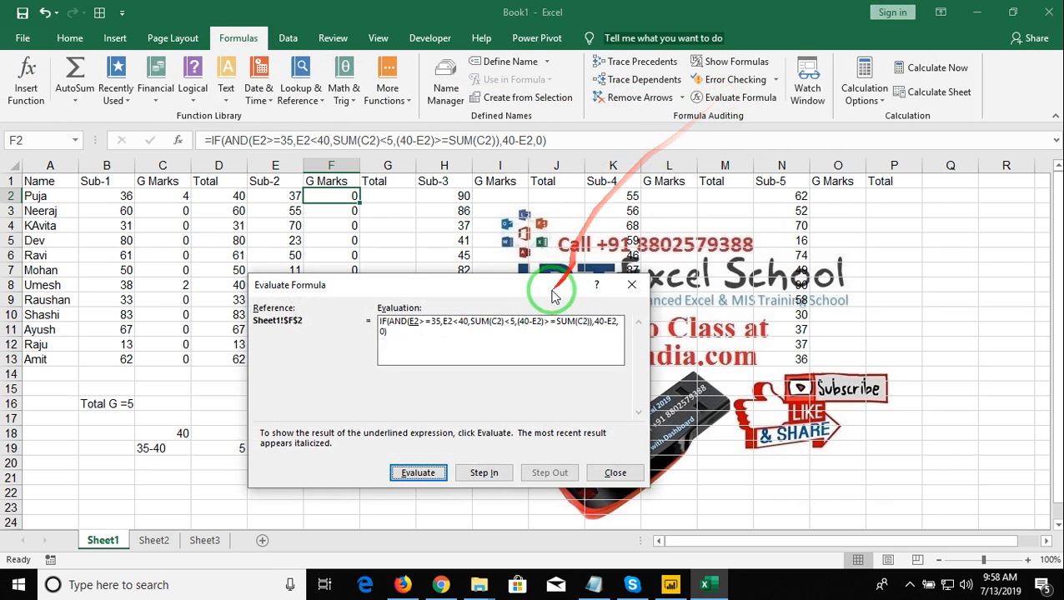
left_click(426, 478)
left_click(428, 478)
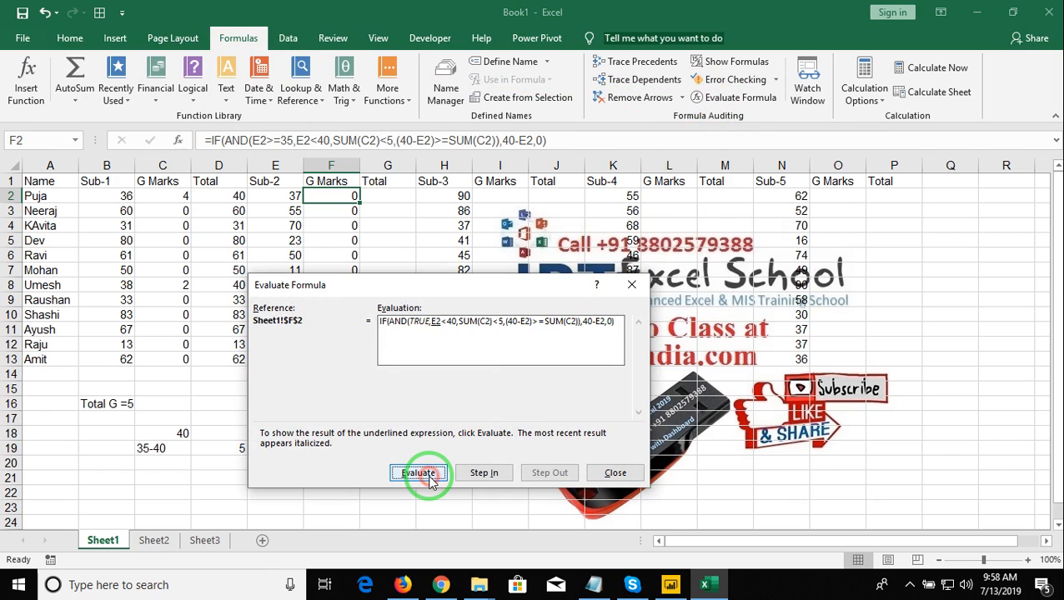
left_click(429, 478)
left_click(428, 479)
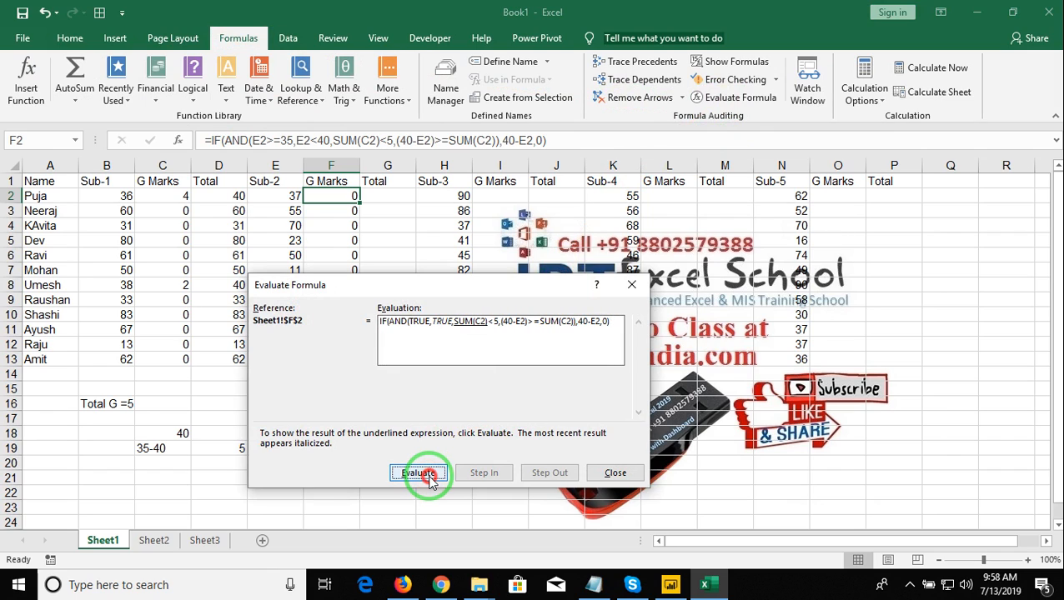
left_click(429, 478)
left_click(429, 478)
left_click(428, 479)
left_click(428, 479)
left_click(429, 479)
left_click(429, 478)
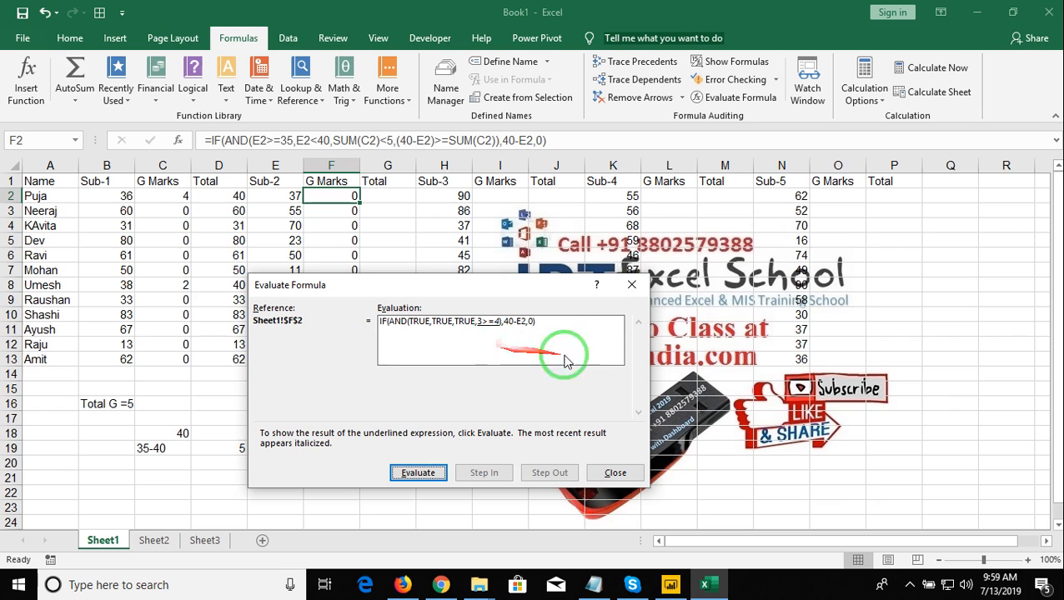
left_click(631, 287)
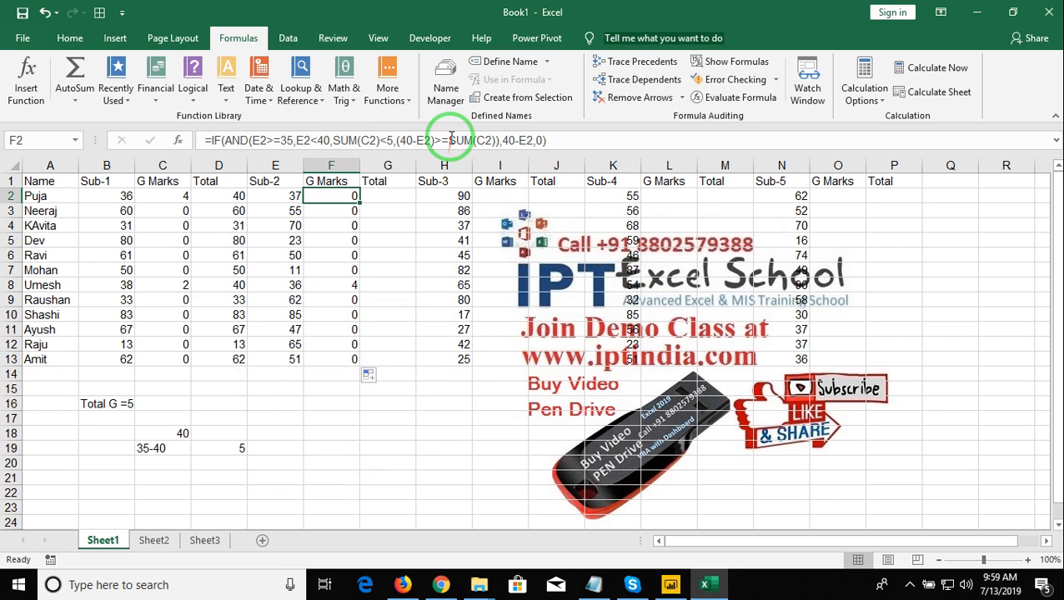
Rewrite the last AND condition in the F2 formula as SUM(C2)<=(40-E2)
left_click(444, 140)
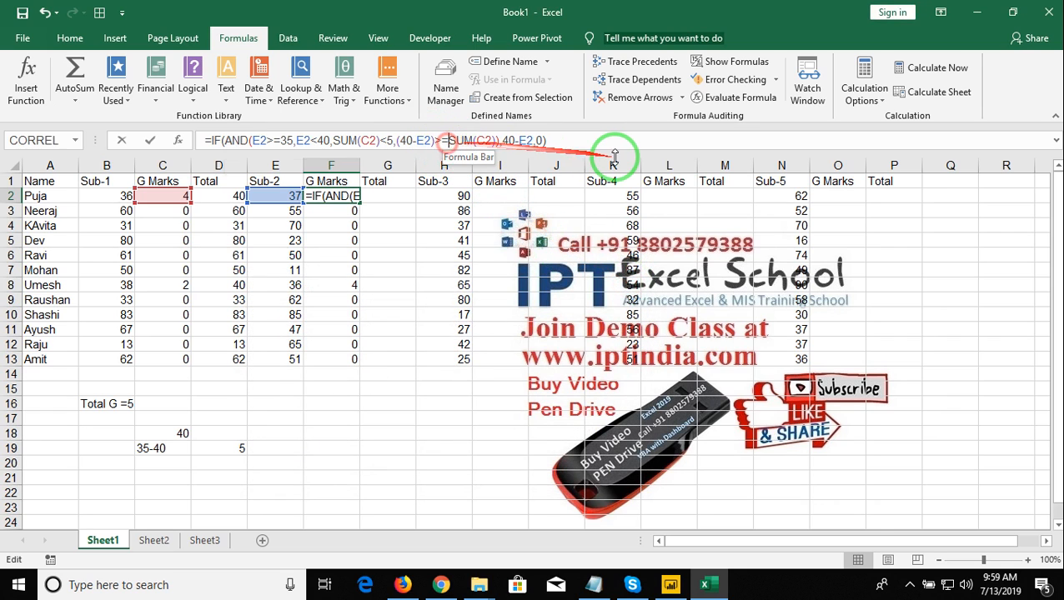
key("BackSpace")
key("BackSpace")
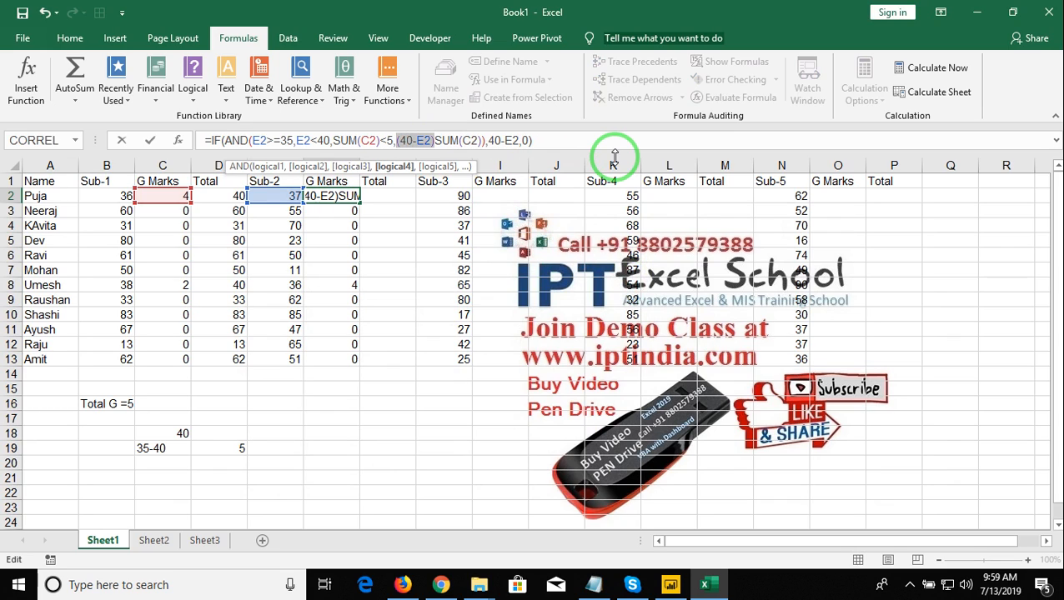
key("BackSpace")
key("Right")
key("Right")
key("Right")
key("Right")
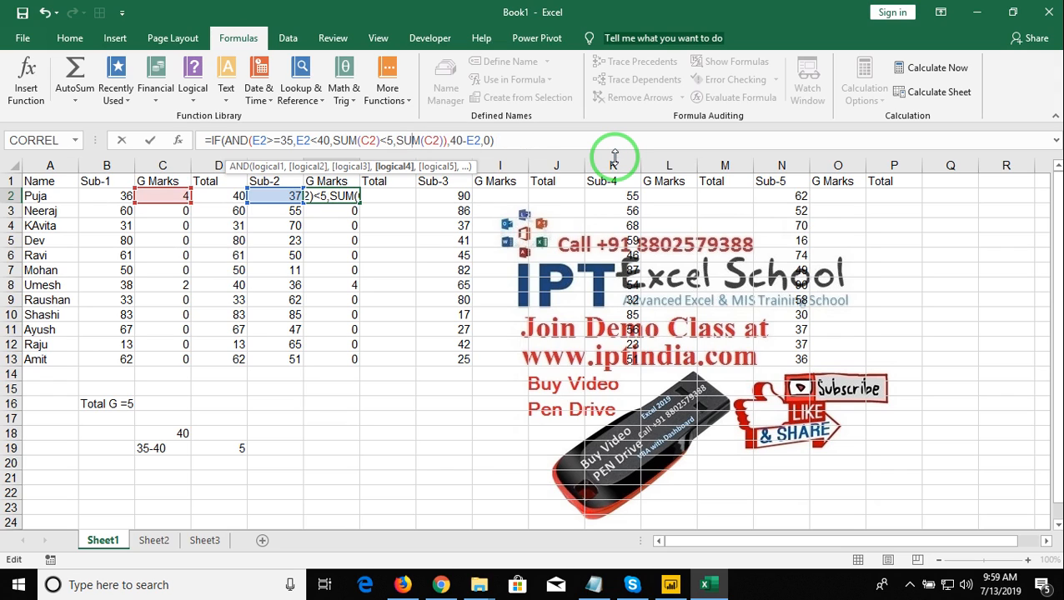
key("Right")
key("Right")
type("<=")
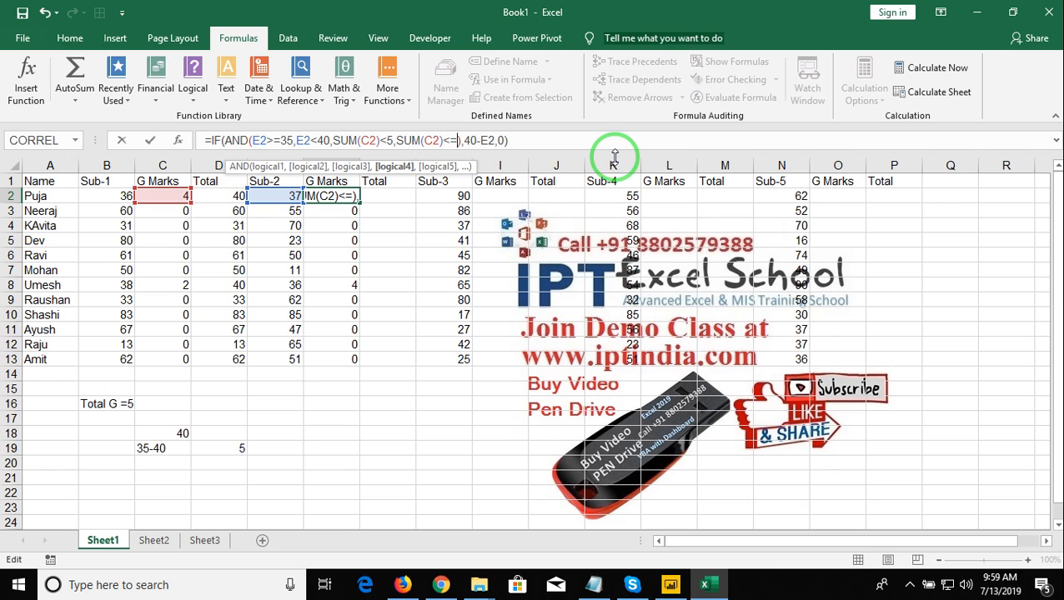
type("(40-E2)")
key("Return")
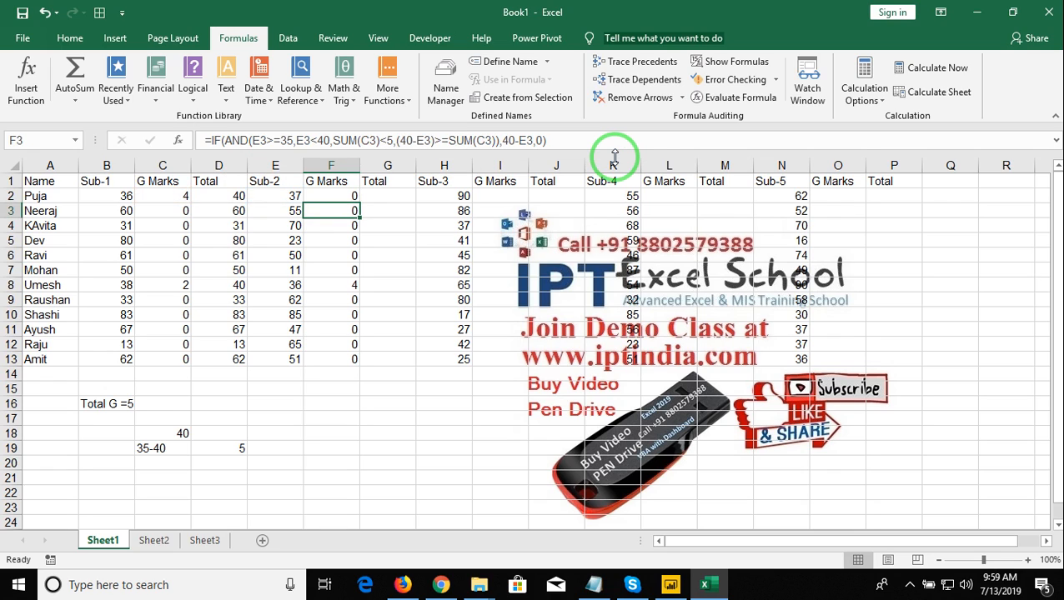
Change the last AND condition in the F2 formula to the strict comparison SUM(C2)<(40-E2)
key("Up")
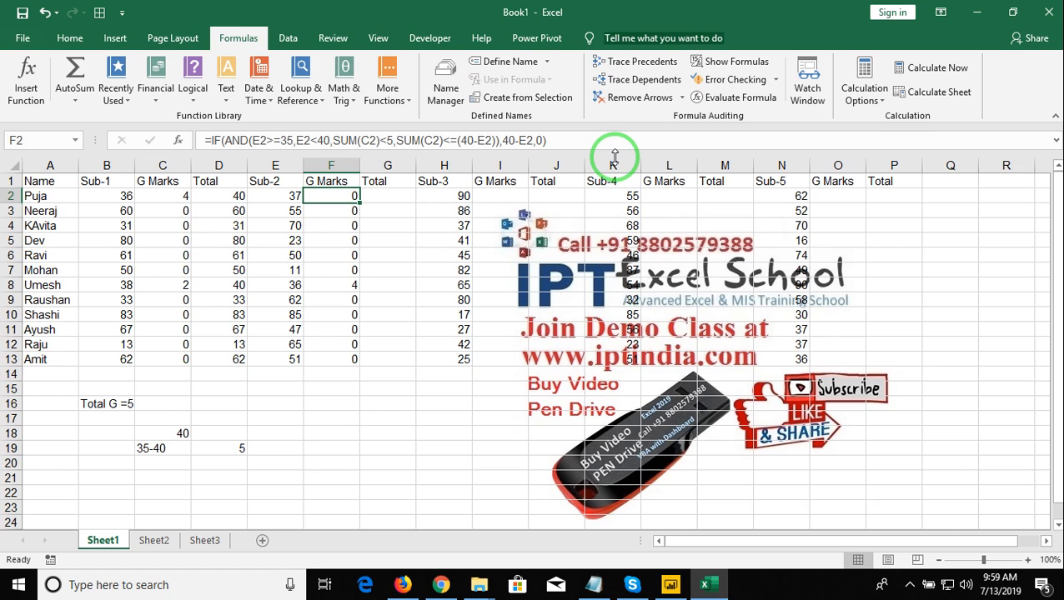
left_click(455, 141)
key("BackSpace")
key("Return")
key("Up")
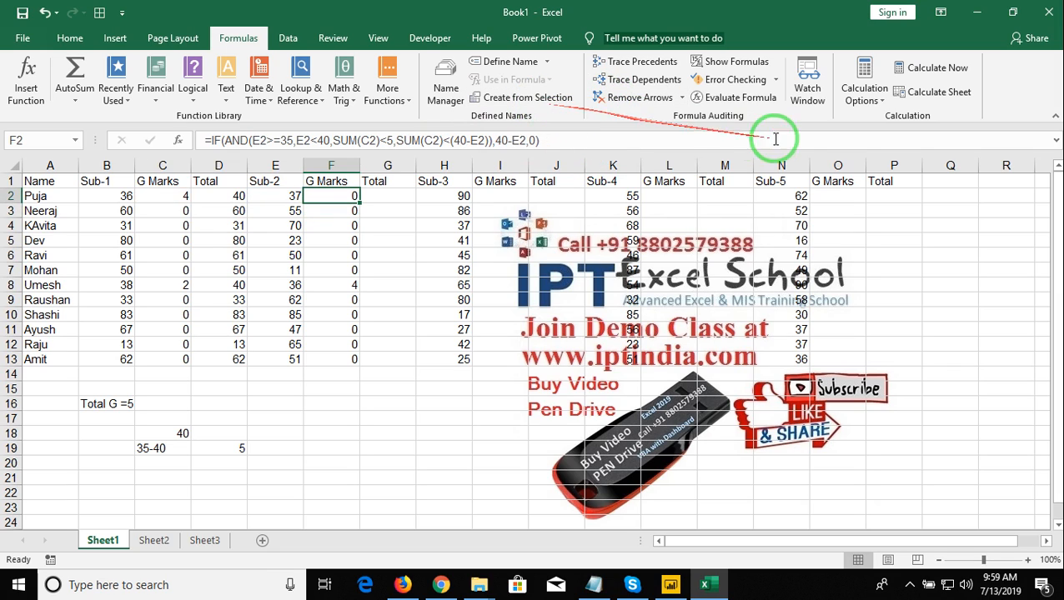
Evaluate the F2 formula step by step through the SUM(C2)<(40-E2) condition, and close the evaluation
left_click(740, 100)
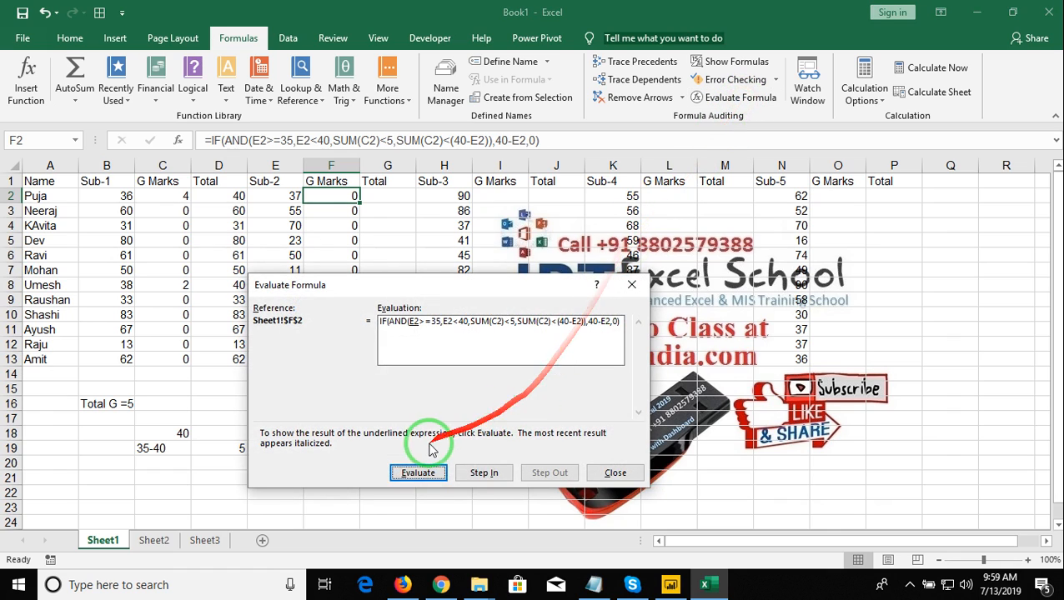
left_click(428, 473)
left_click(417, 473)
left_click(417, 473)
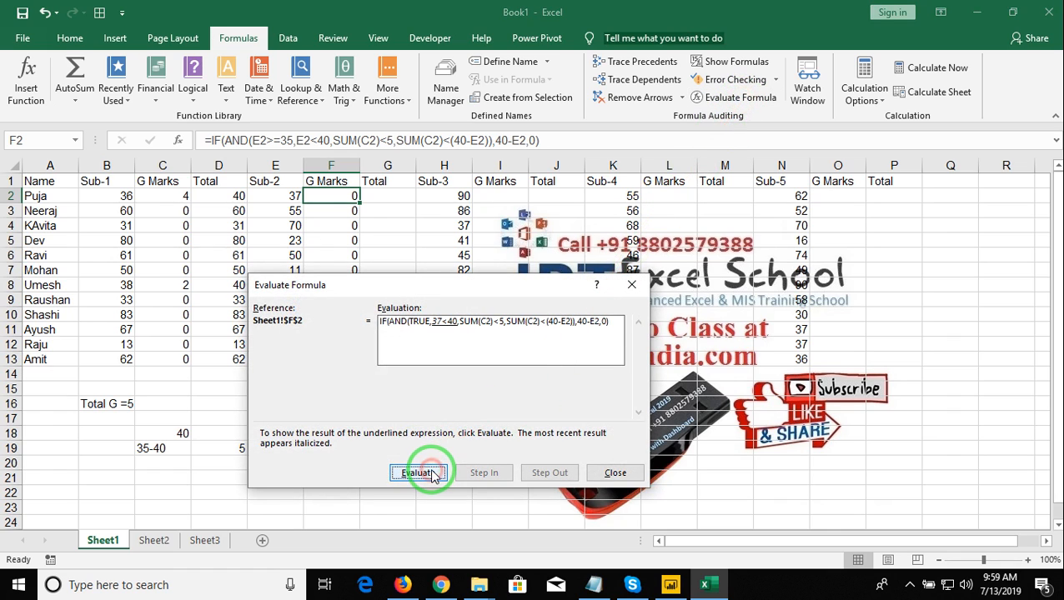
left_click(417, 473)
left_click(417, 472)
left_click(417, 472)
left_click(417, 472)
left_click(417, 472)
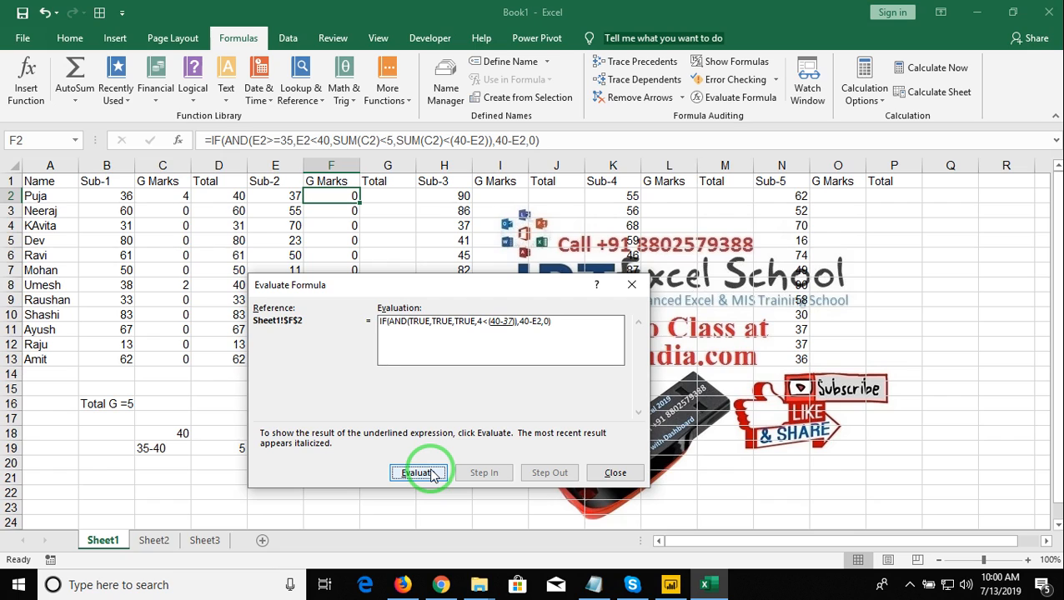
left_click(431, 474)
left_click(431, 474)
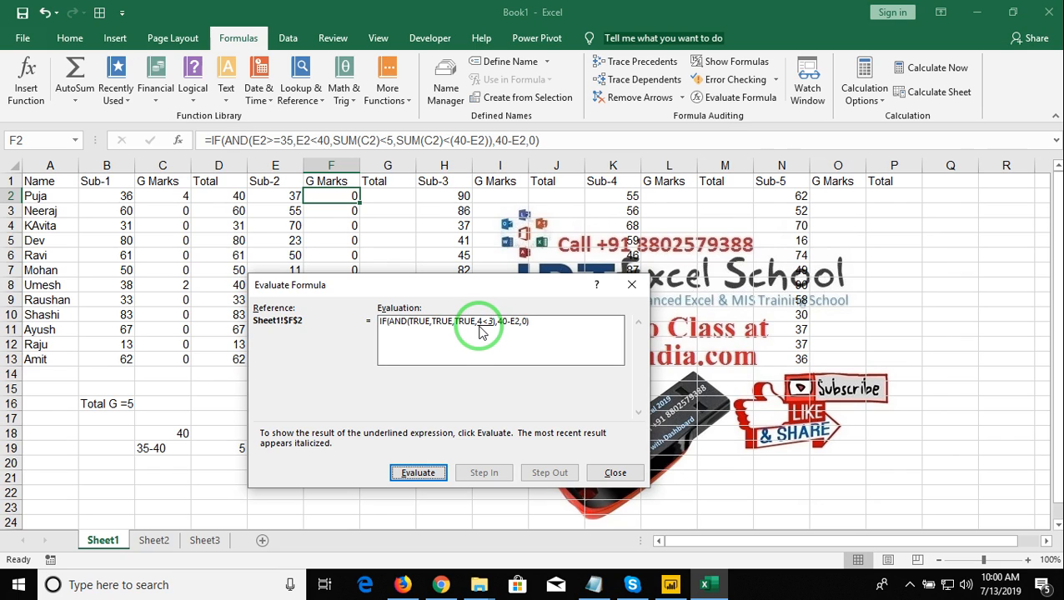
left_click(436, 473)
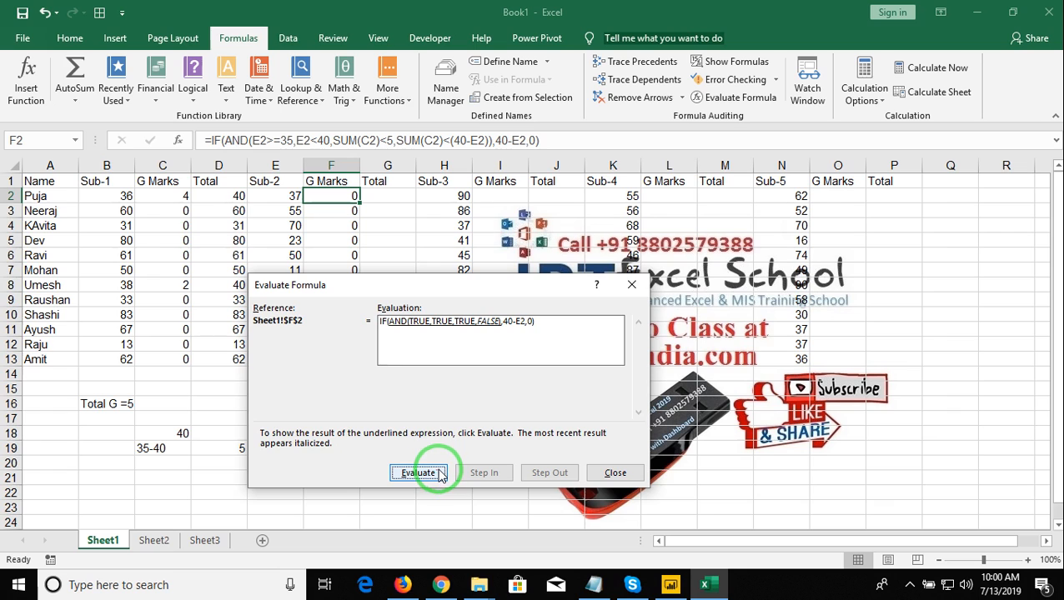
key("Escape")
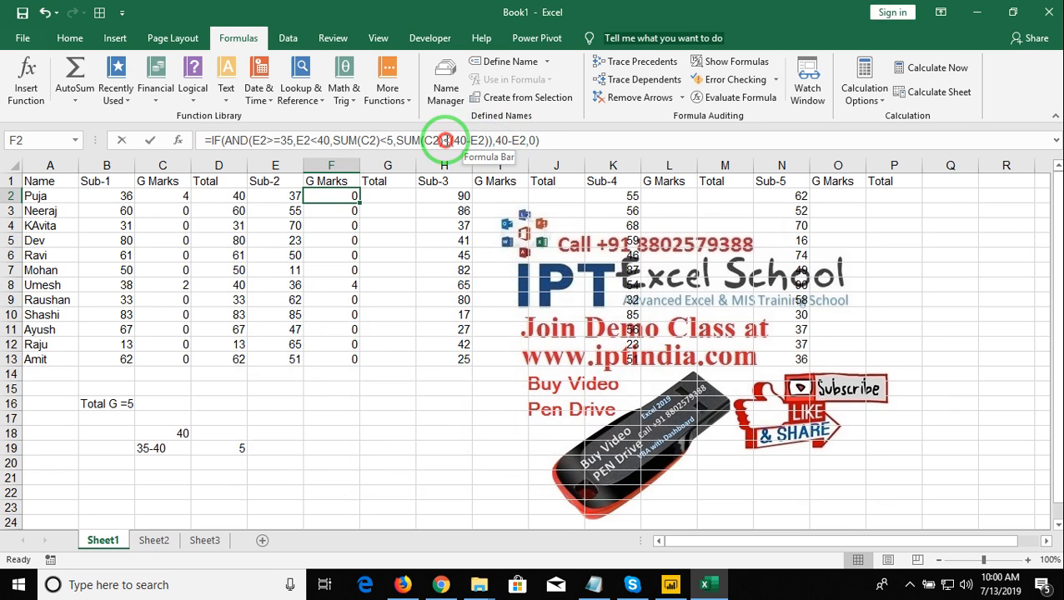
Rewrite the last AND condition in the F2 formula as SUM(C2)+(40-E2)<=5 and fill the formula down to F13
left_click(444, 140)
key("Delete")
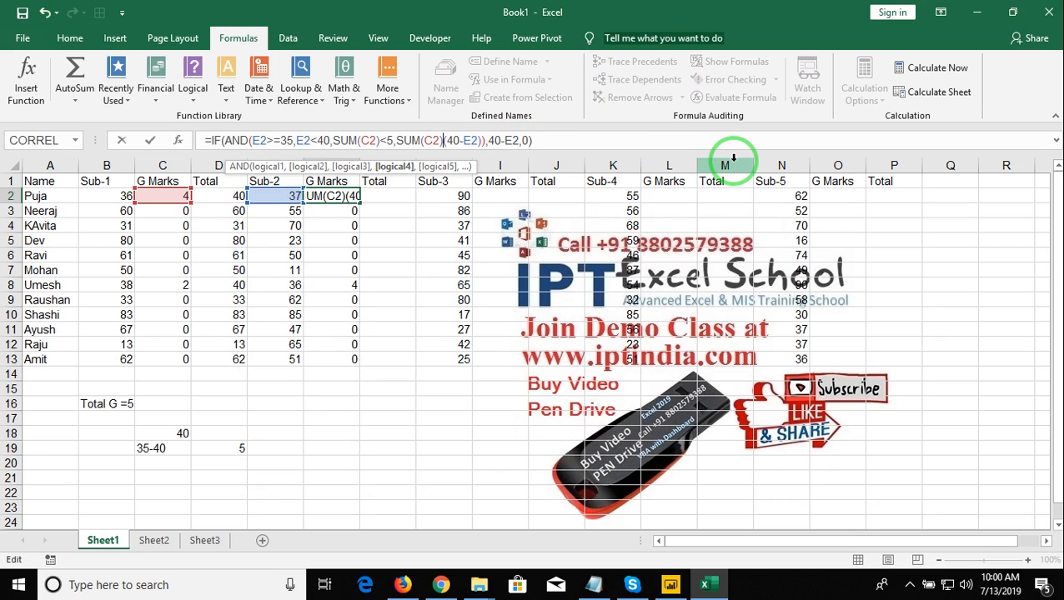
type("+")
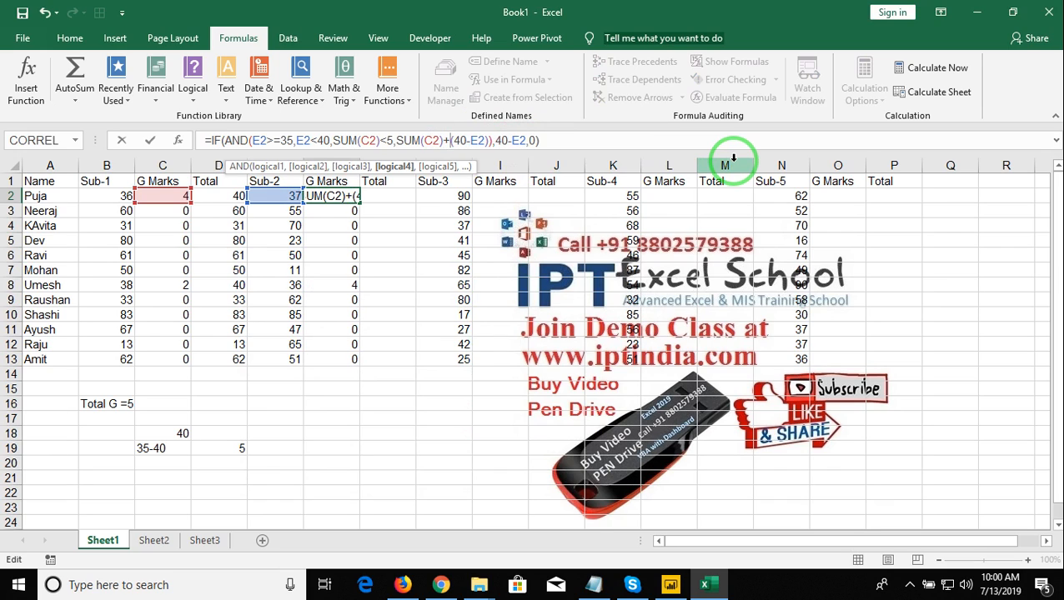
key("Right")
key("Right")
key("Right")
key("Right")
type("<=")
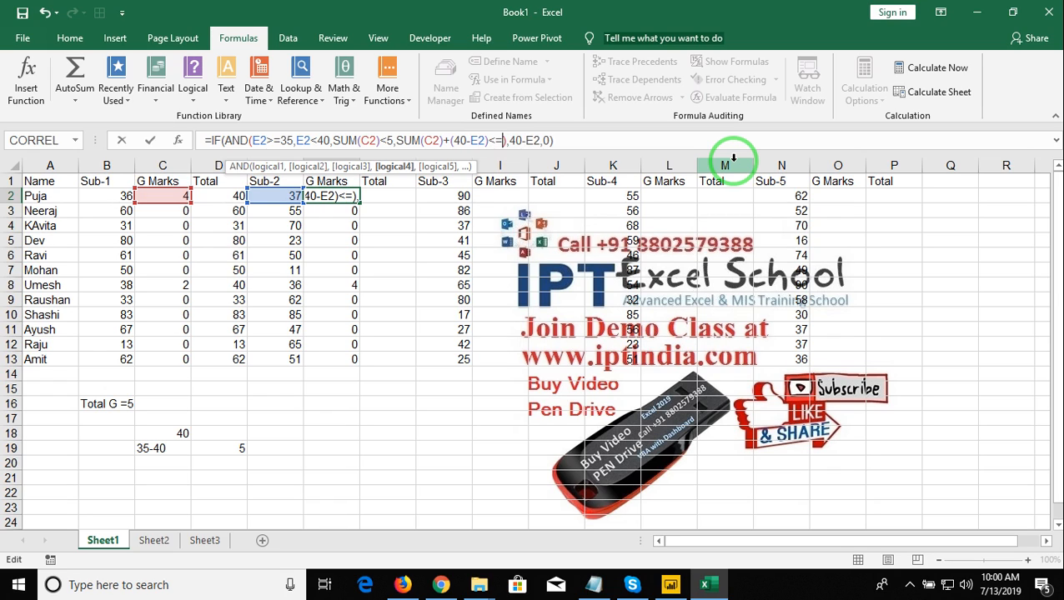
type("5")
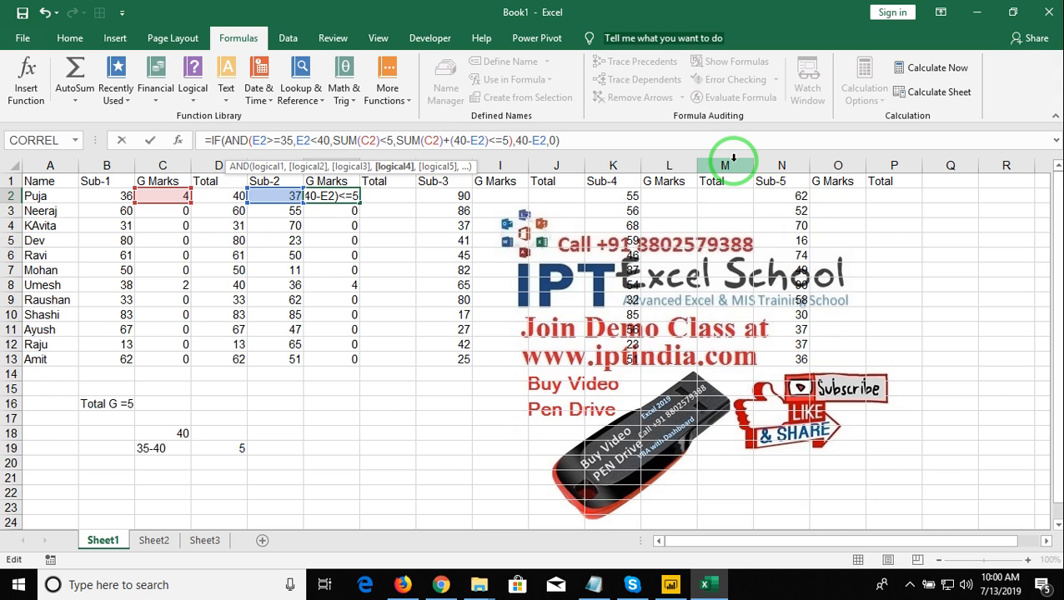
key("Return")
key("Up")
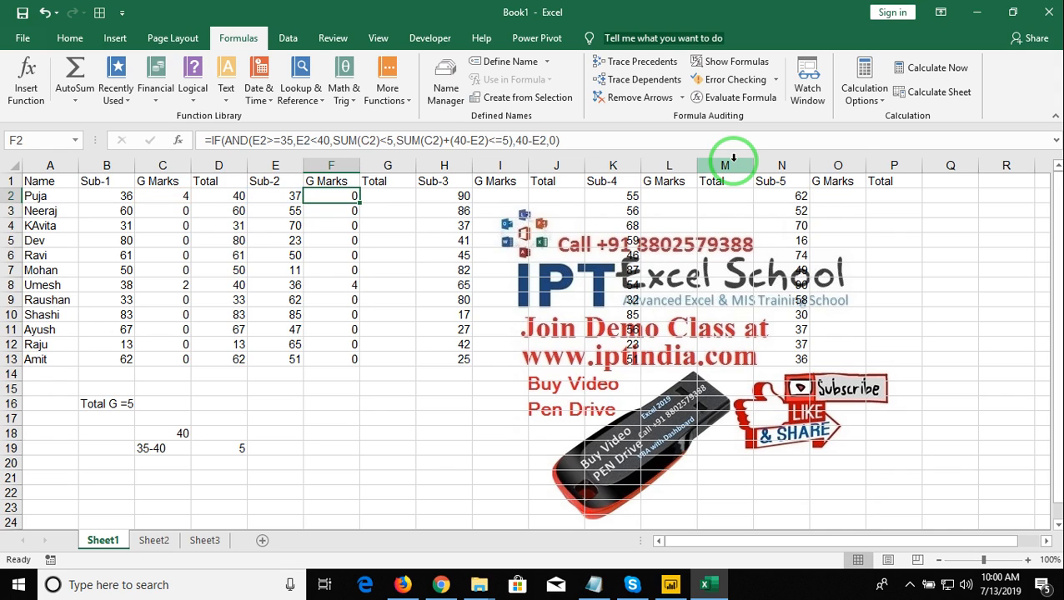
double_click(359, 204)
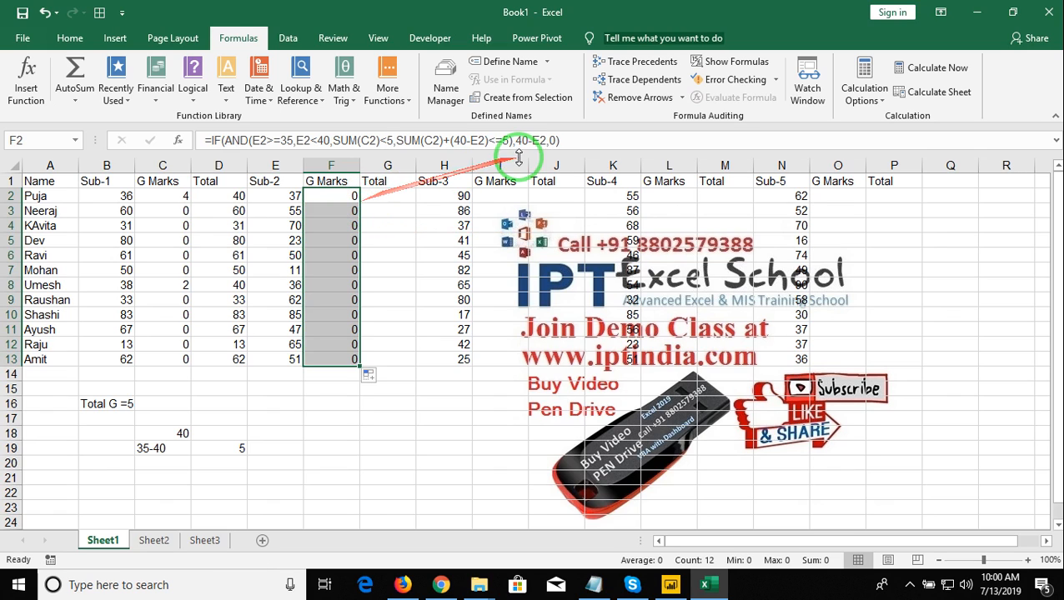
Evaluate the revised F2 formula step by step through the SUM(C2)+(40-E2)<=5 condition, and close the evaluation
left_click(321, 195)
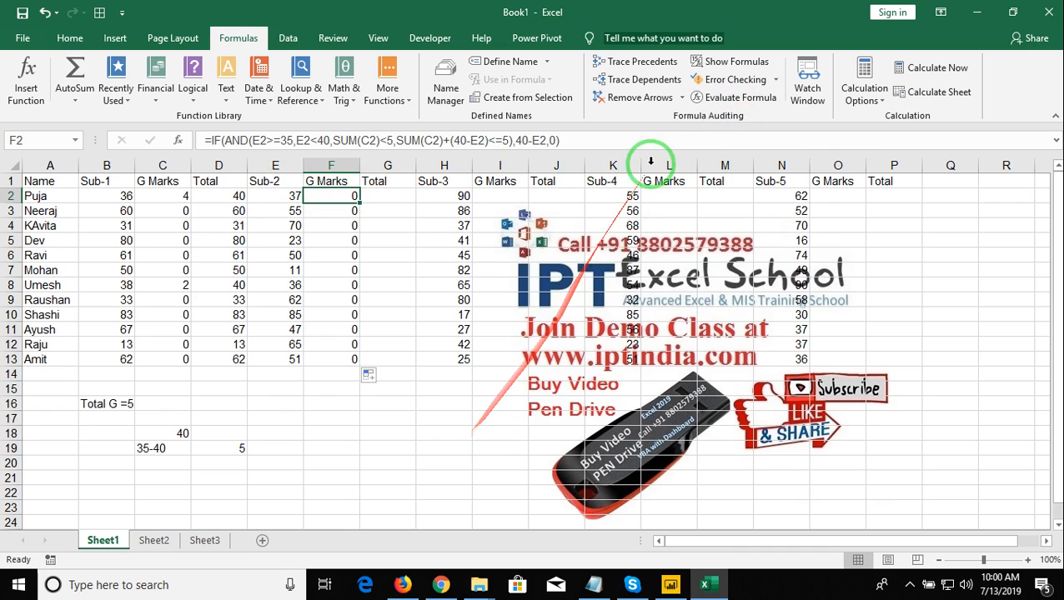
left_click(706, 95)
left_click(410, 474)
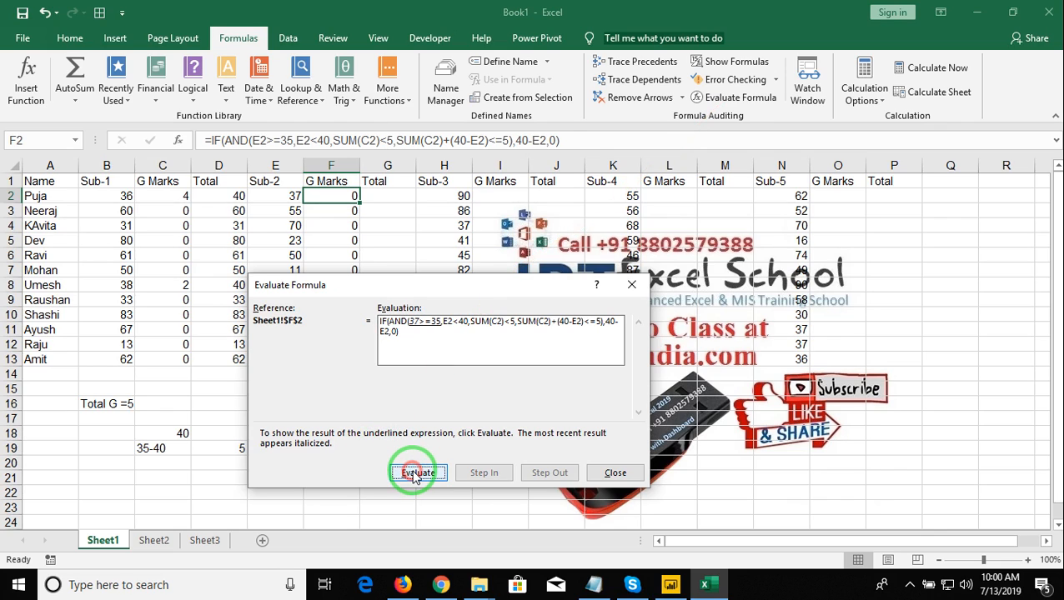
left_click(412, 476)
left_click(415, 476)
left_click(416, 476)
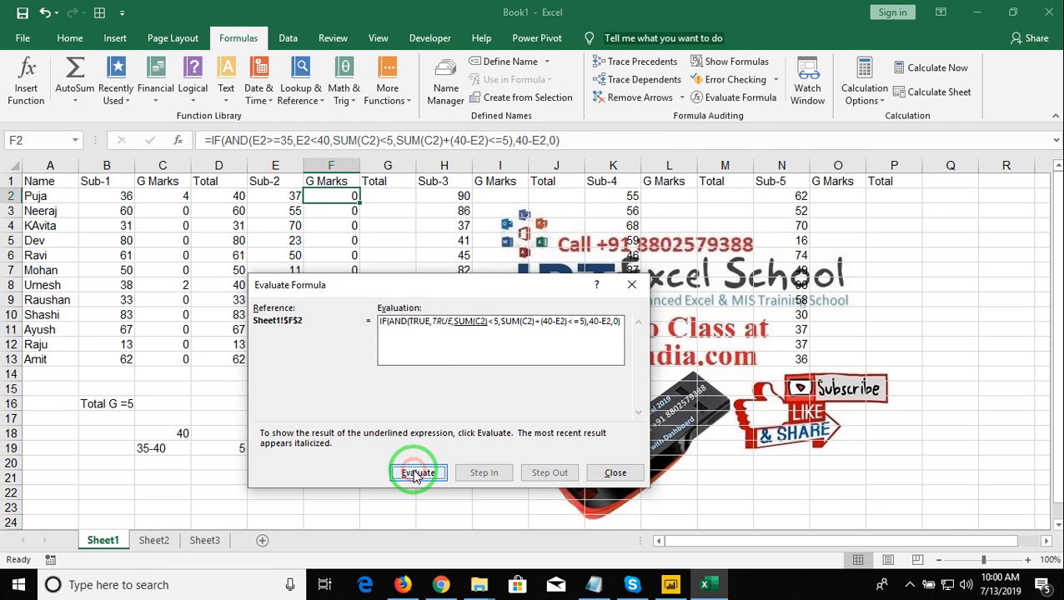
left_click(415, 475)
left_click(415, 474)
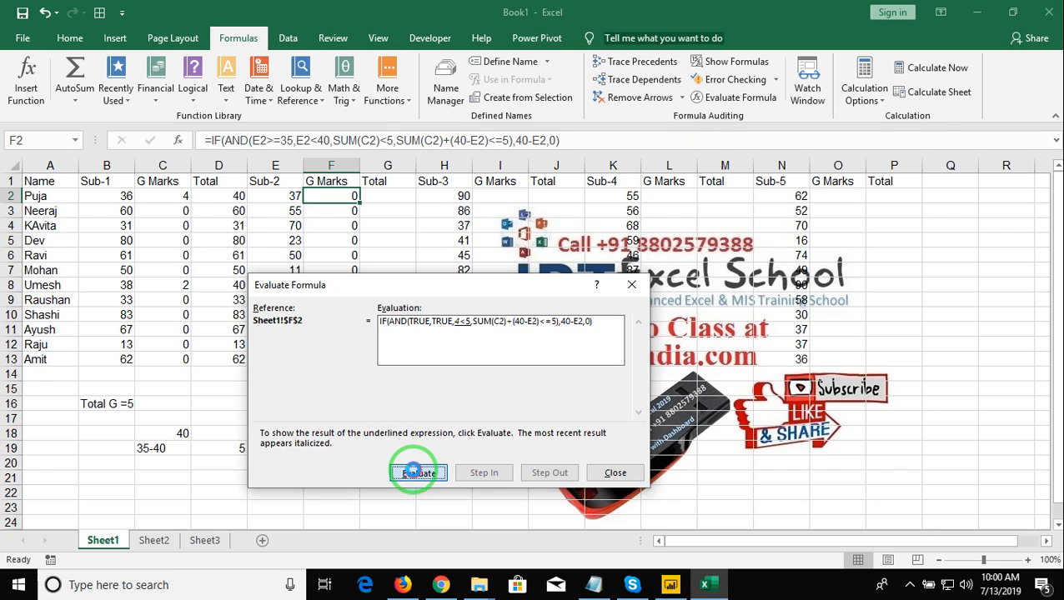
left_click(414, 474)
left_click(415, 474)
left_click(415, 475)
left_click(416, 474)
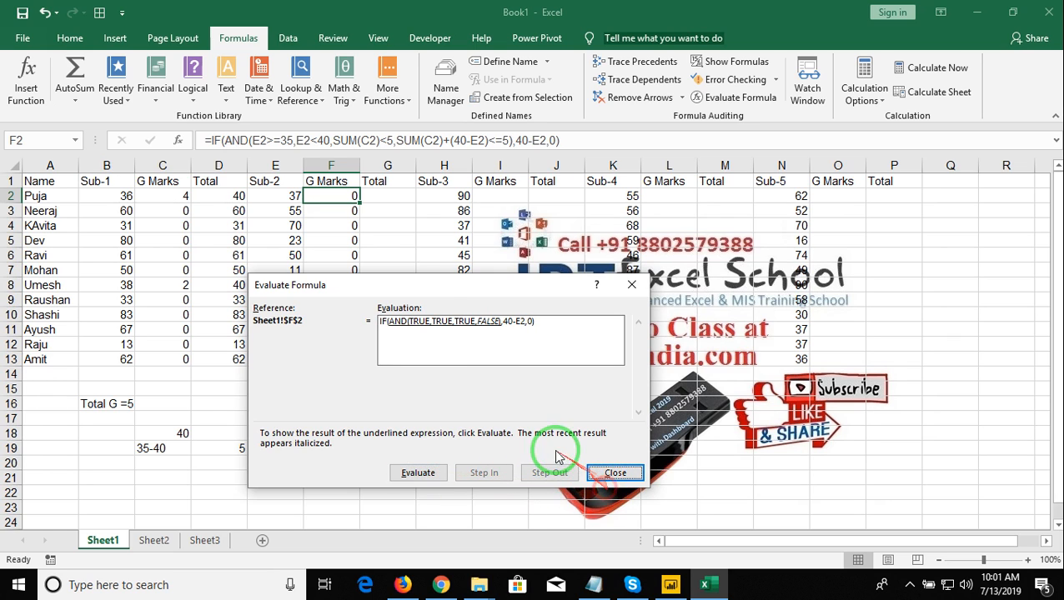
left_click(615, 473)
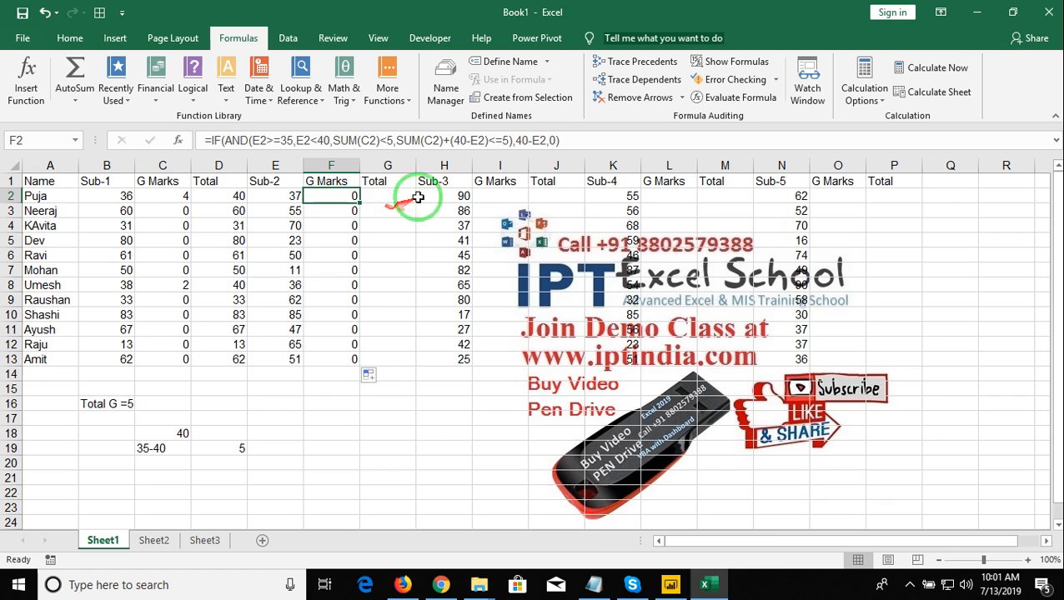
left_click(910, 585)
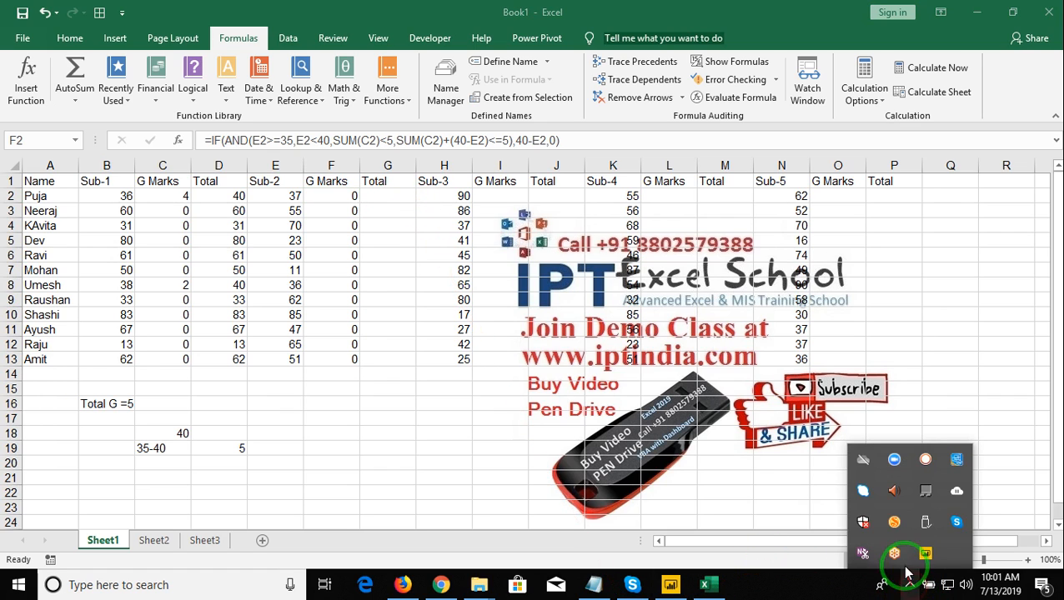
left_click(926, 460)
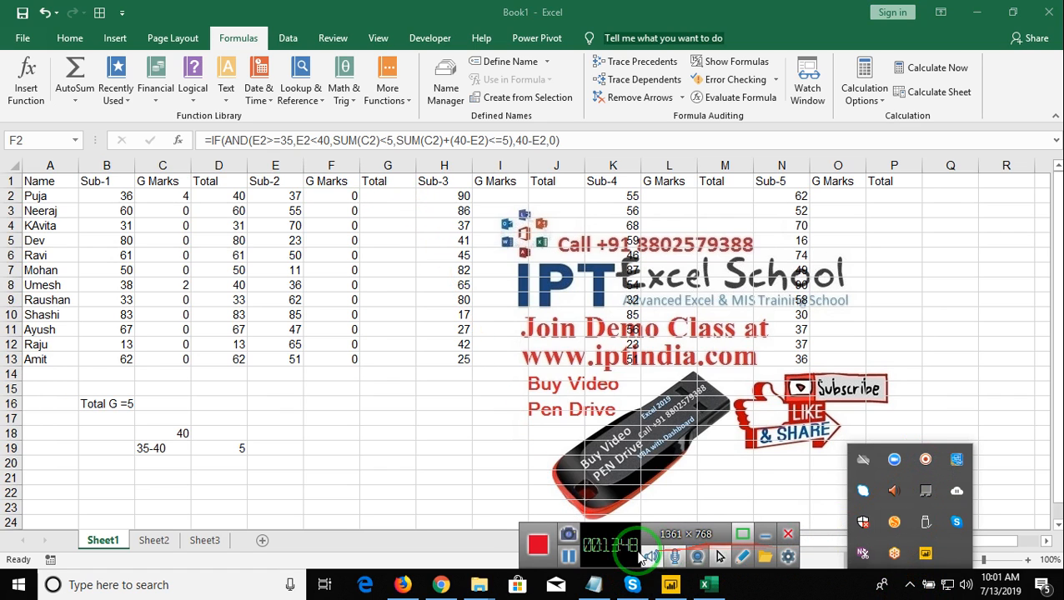